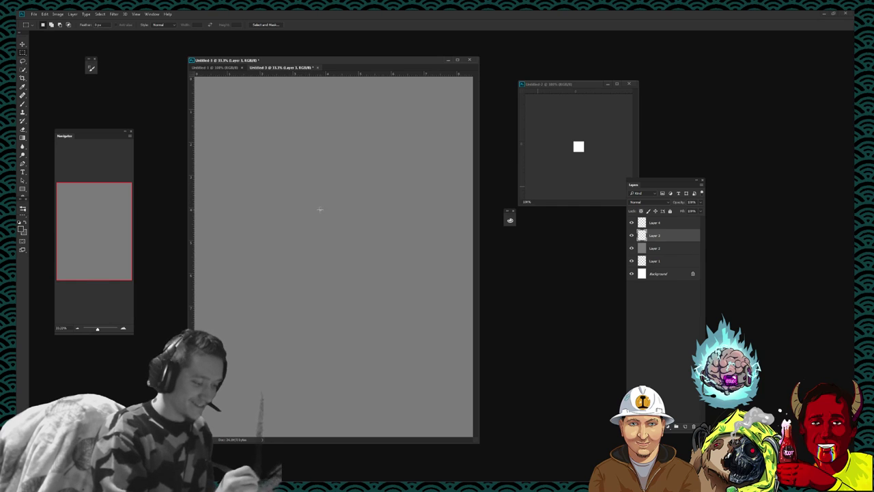
Step: Switch to the Brush tool and undo a first test stroke
key("b")
left_click_drag(305, 203, 299, 247)
key("ctrl+z")
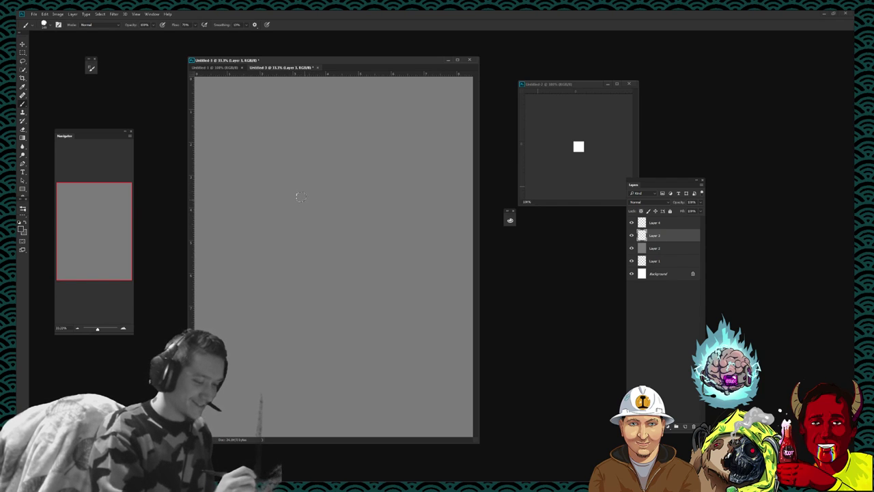
Step: Pick a brush from the right-click preset list, try it, and undo the test strokes
right_click(343, 168)
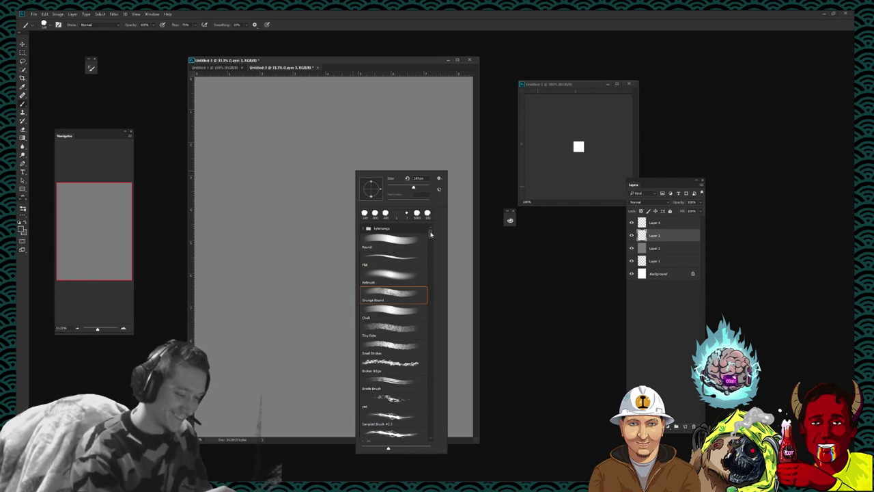
left_click_drag(429, 233, 426, 386)
scroll(393, 333, "down", 3)
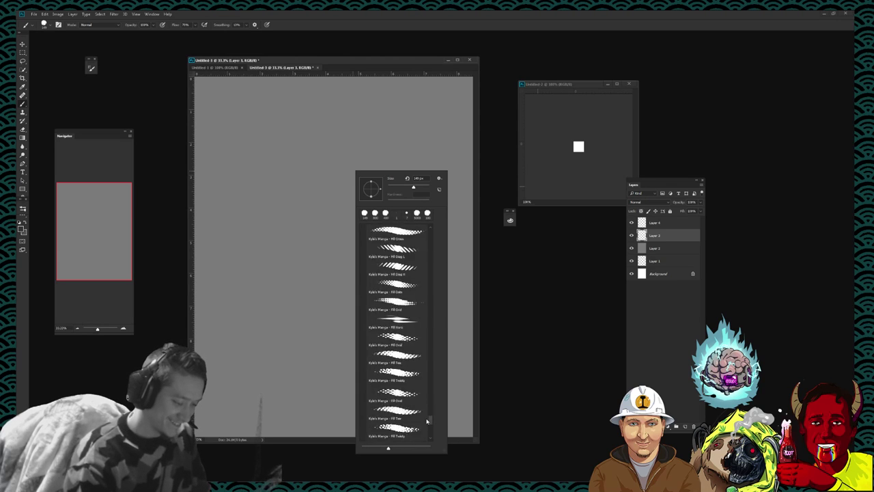
scroll(393, 333, "down", 3)
scroll(392, 333, "down", 3)
scroll(393, 333, "down", 3)
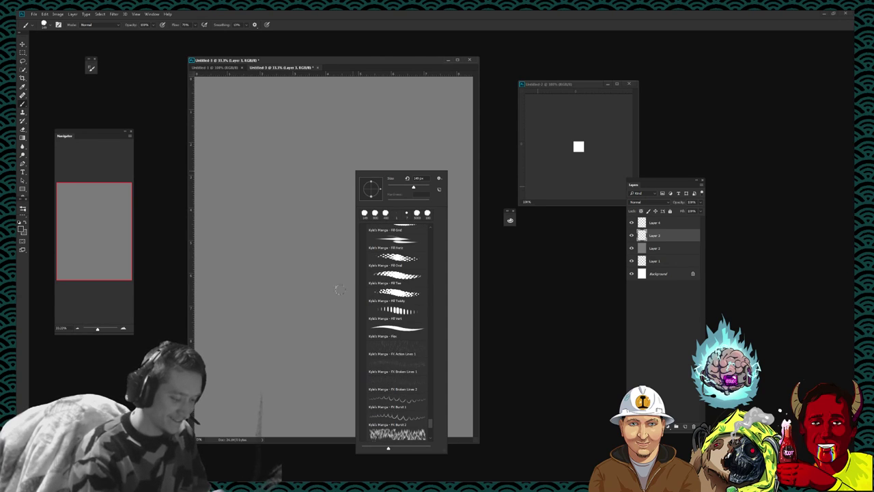
left_click_drag(318, 268, 324, 305)
key("ctrl+z")
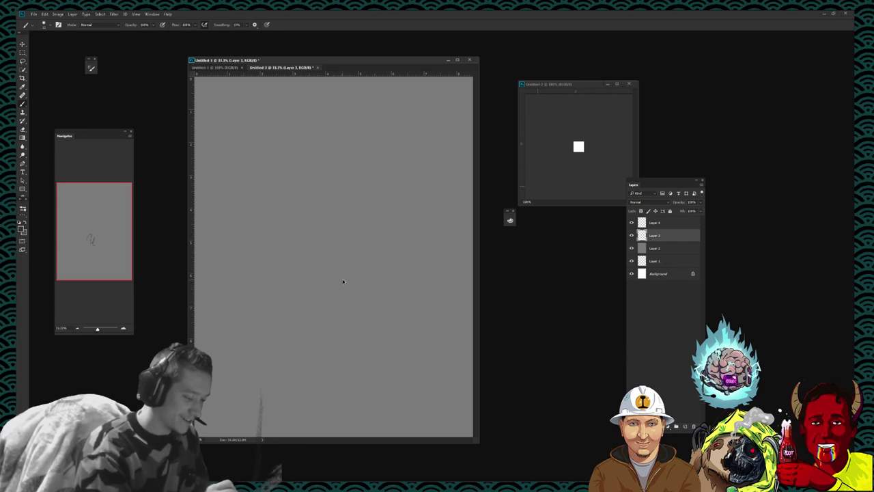
mouse_move(321, 217)
left_mouse_down()
mouse_move(305, 266)
mouse_move(328, 254)
left_mouse_up()
key("ctrl+z")
key("ctrl+z")
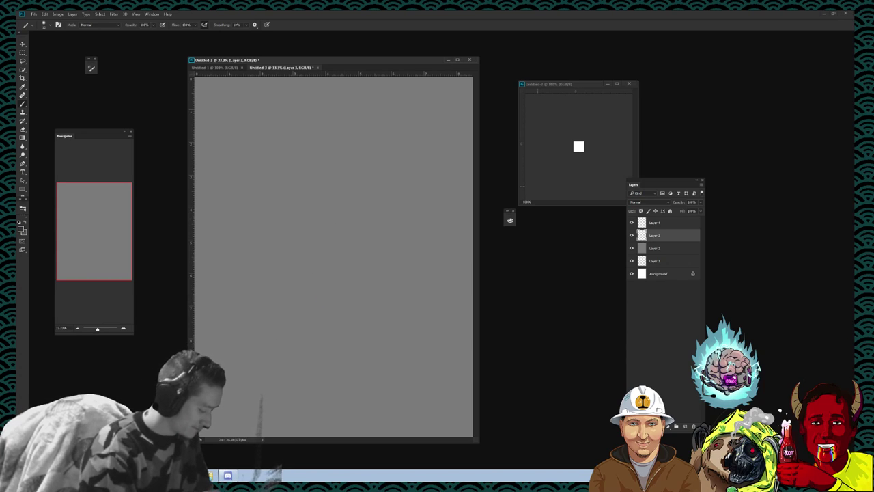
left_click(227, 475)
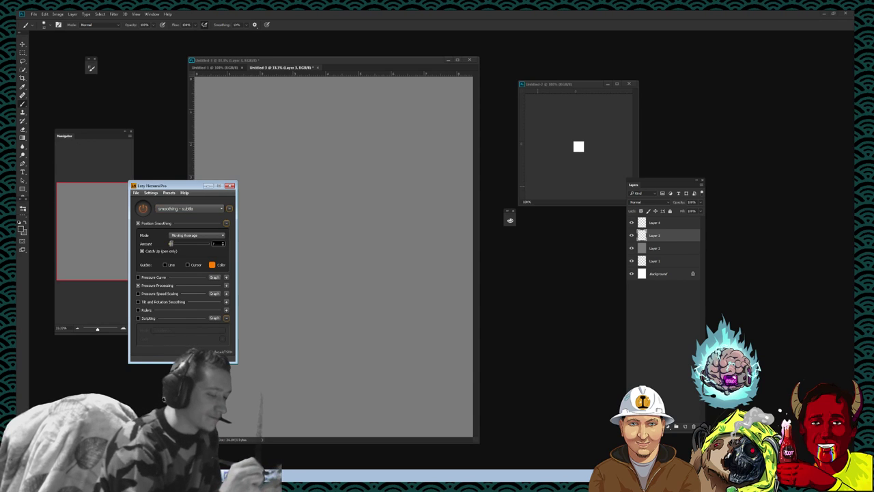
mouse_move(297, 211)
left_mouse_down()
mouse_move(293, 235)
mouse_move(295, 224)
left_mouse_up()
key("e")
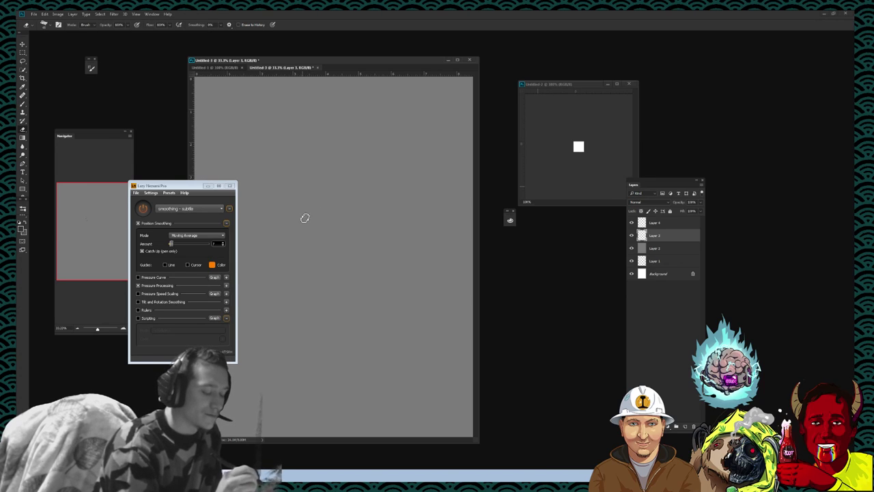
key("b")
mouse_move(307, 204)
left_mouse_down()
mouse_move(317, 239)
mouse_move(344, 241)
left_mouse_up()
key("ctrl+z")
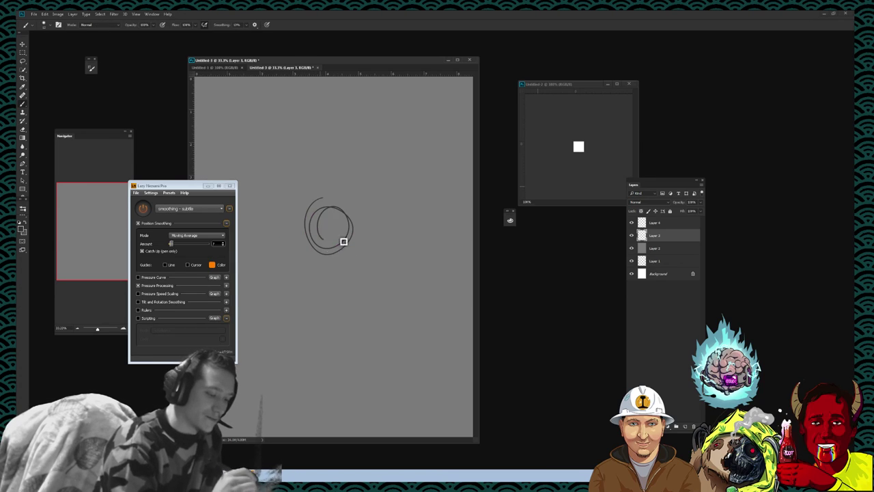
key("ctrl+z")
mouse_move(333, 209)
left_mouse_down()
mouse_move(326, 231)
mouse_move(340, 241)
left_mouse_up()
key("ctrl+z")
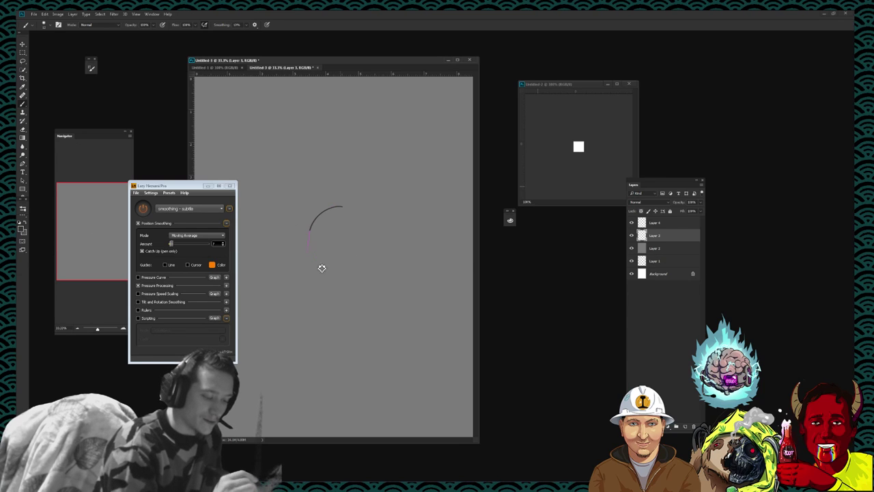
key("ctrl+z")
mouse_move(350, 201)
left_mouse_down()
mouse_move(318, 221)
mouse_move(325, 261)
left_mouse_up()
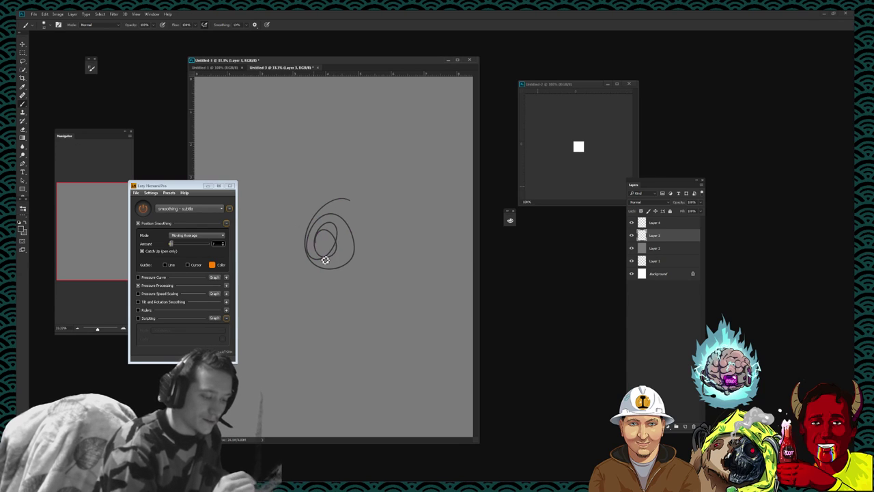
key("ctrl+z")
mouse_move(350, 195)
left_mouse_down()
mouse_move(386, 248)
mouse_move(353, 267)
mouse_move(335, 259)
left_mouse_up()
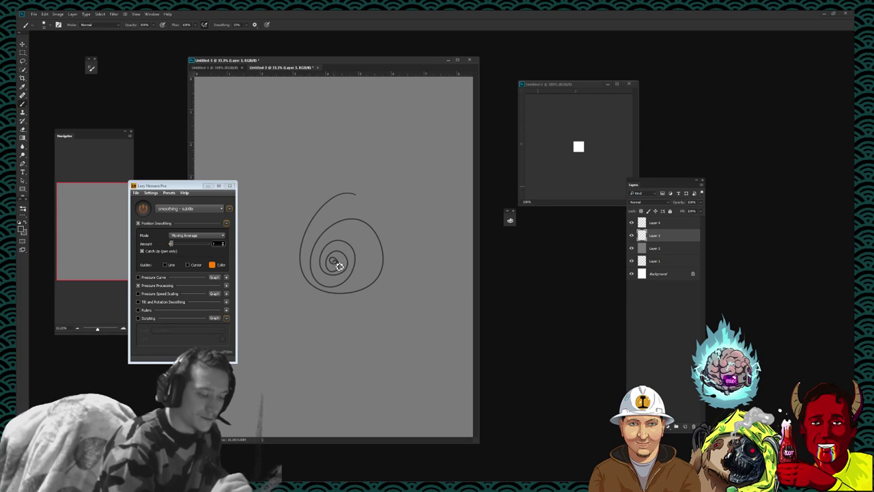
key("ctrl+z")
mouse_move(316, 212)
left_mouse_down()
mouse_move(313, 321)
mouse_move(328, 267)
mouse_move(327, 290)
left_mouse_up()
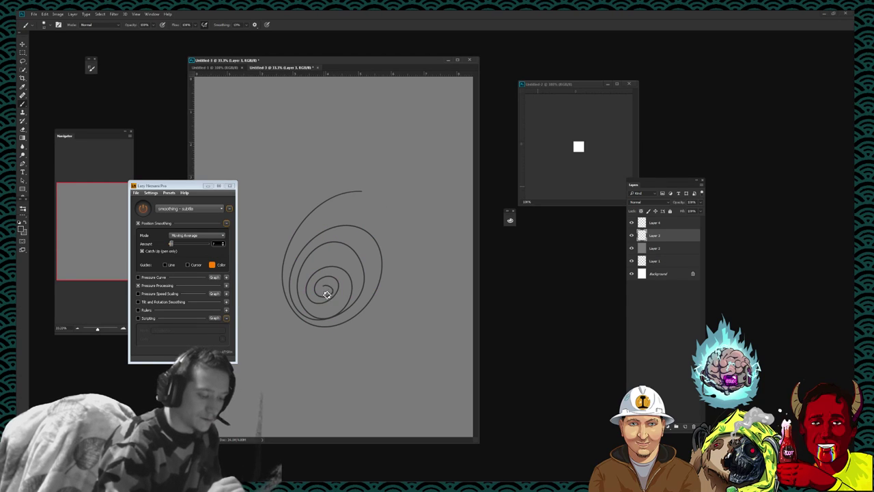
key("ctrl+z")
mouse_move(381, 197)
left_mouse_down()
mouse_move(376, 237)
mouse_move(306, 299)
mouse_move(357, 326)
mouse_move(321, 334)
left_mouse_up()
key("ctrl+z")
mouse_move(372, 185)
left_mouse_down()
mouse_move(343, 198)
mouse_move(310, 252)
mouse_move(303, 318)
mouse_move(359, 347)
mouse_move(328, 347)
mouse_move(356, 340)
left_mouse_up()
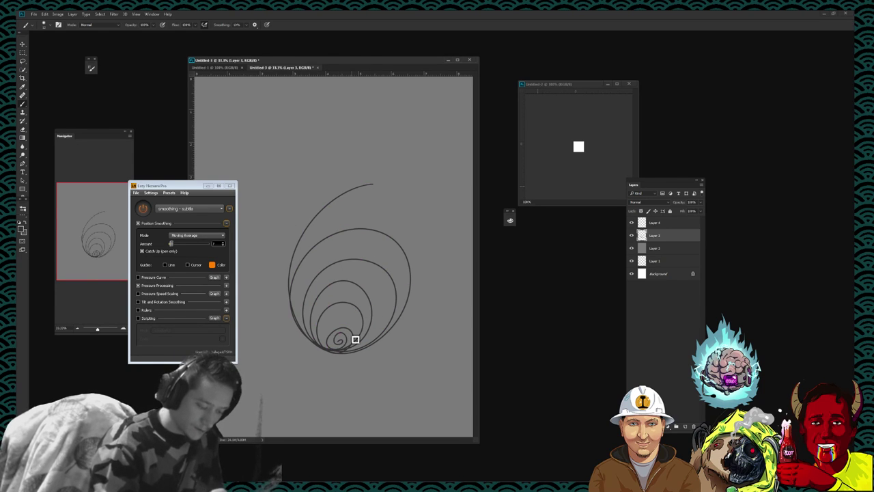
key("ctrl+z")
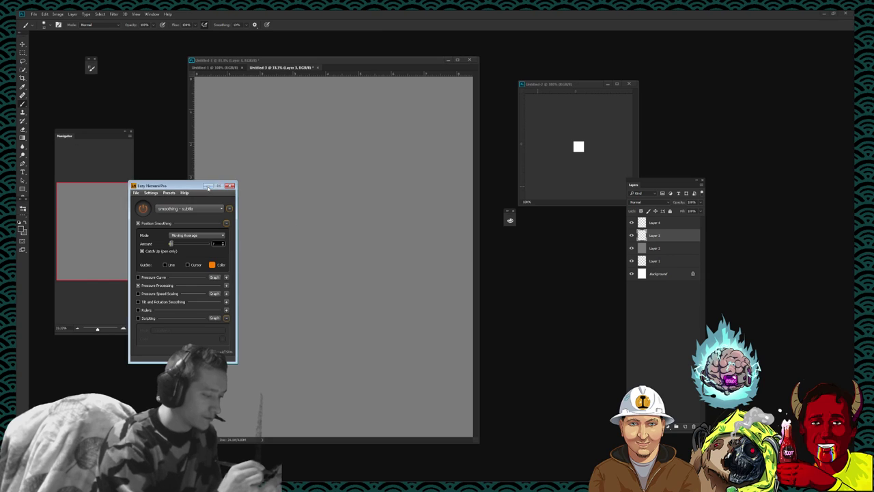
left_click(208, 186)
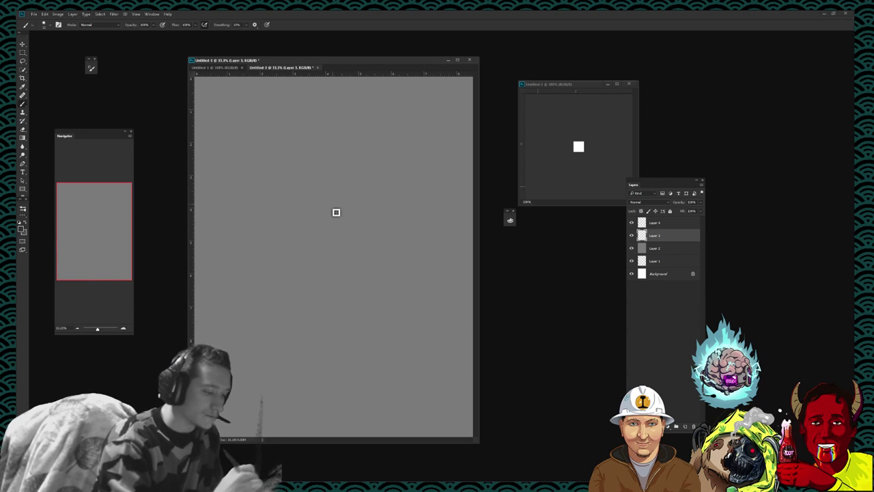
Step: Draw the cranium circle and the side of the face below it
mouse_move(259, 205)
left_mouse_down()
mouse_move(324, 234)
mouse_move(336, 162)
mouse_move(263, 163)
left_mouse_up()
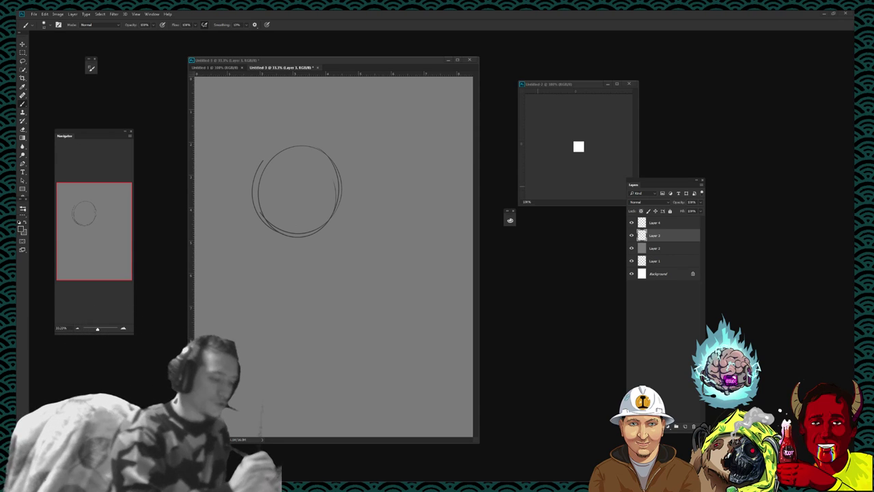
key("ctrl+z")
key("ctrl+z")
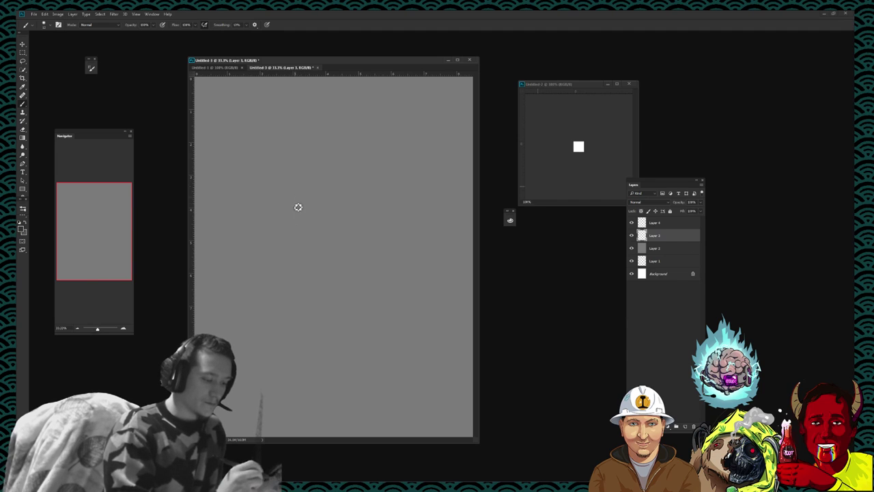
mouse_move(309, 147)
left_mouse_down()
mouse_move(267, 158)
mouse_move(246, 220)
mouse_move(280, 205)
mouse_move(246, 190)
left_mouse_up()
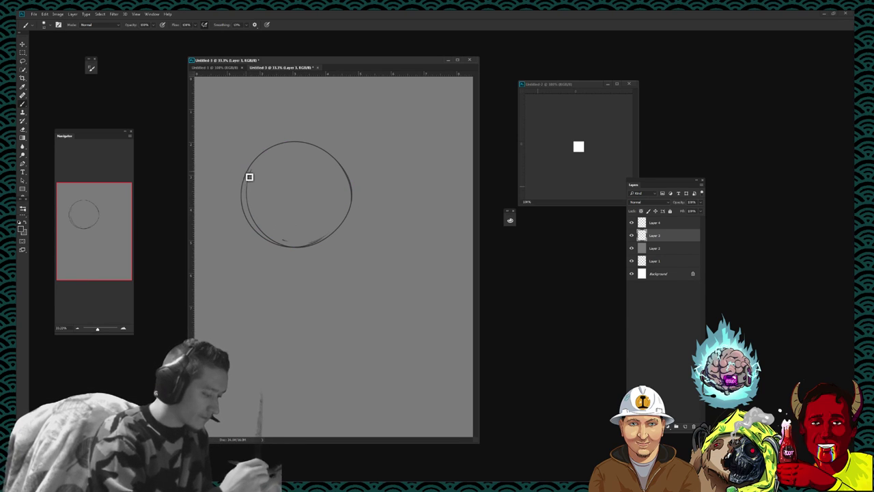
left_click_drag(352, 195, 342, 291)
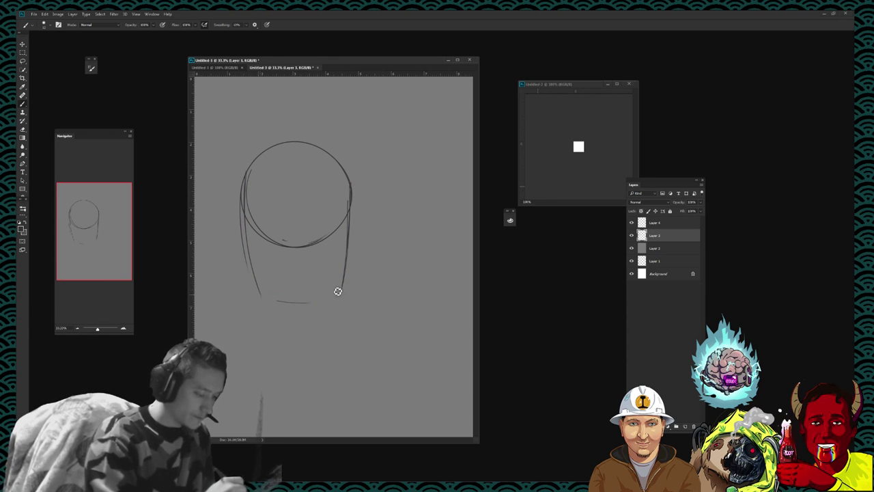
Step: Add a curved jaw line and a vertical centre line, discarding a horizontal line
left_click_drag(258, 294, 315, 305)
left_click_drag(265, 301, 332, 293)
left_click_drag(292, 179, 292, 287)
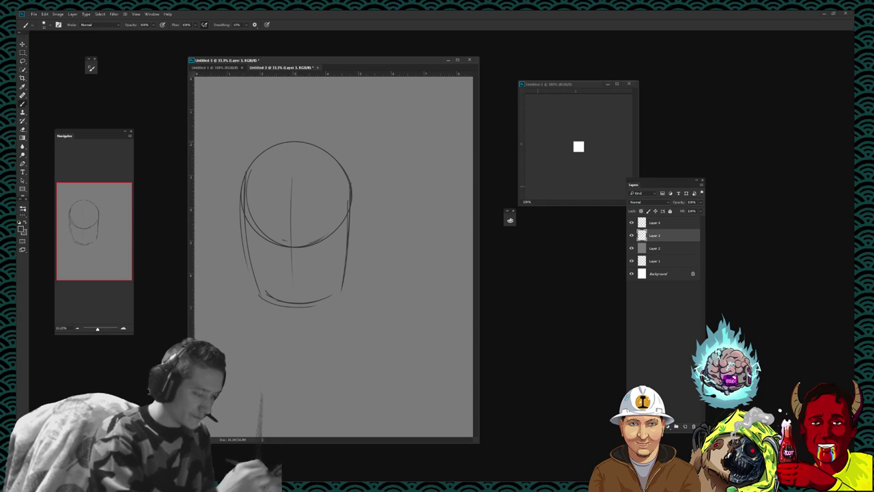
left_click_drag(296, 145, 295, 243)
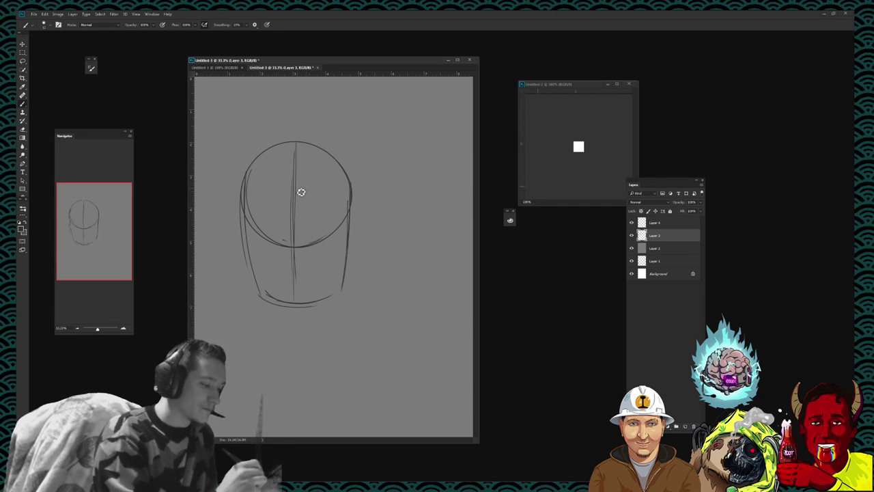
left_click_drag(242, 203, 337, 211)
key("ctrl+z")
Step: Draw a horizontal brow line and shift the sketch up and to the right
key("ctrl+z")
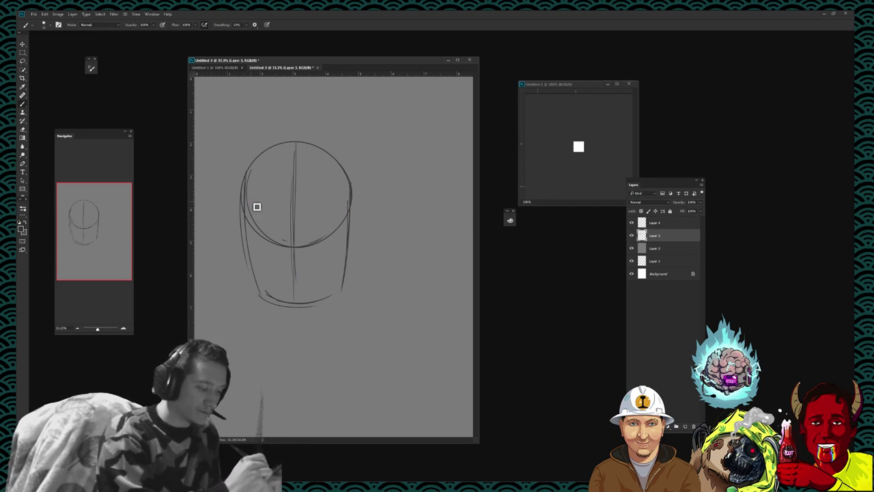
left_click_drag(248, 204, 349, 206)
key("ctrl+z")
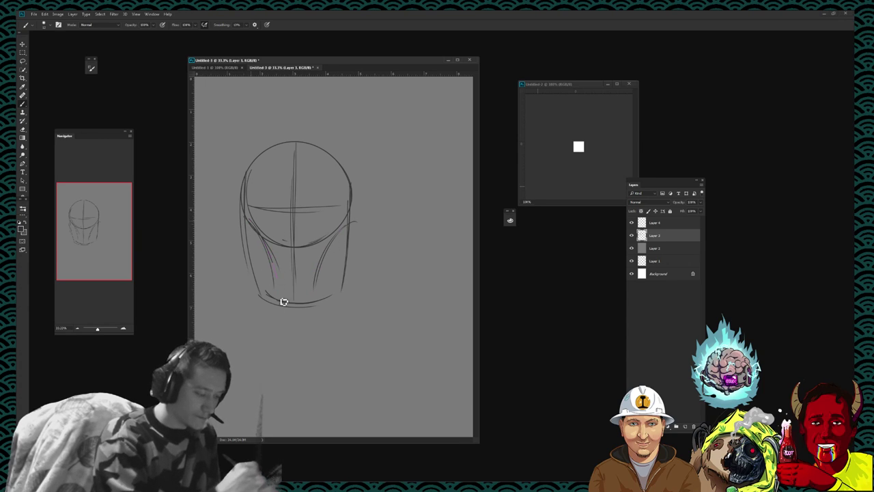
left_click_drag(335, 201, 350, 171)
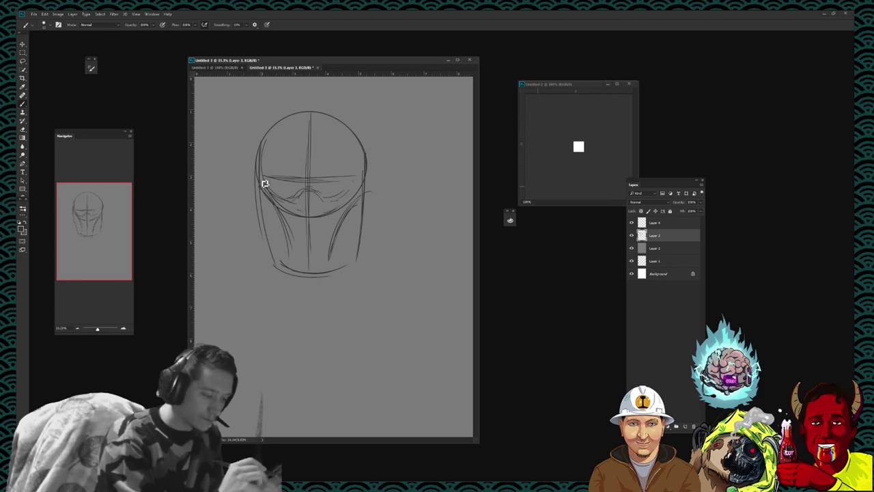
Step: Add a forehead circle with an arc, a side oval and a lower-head arc
mouse_move(308, 140)
left_mouse_down()
mouse_move(289, 180)
mouse_move(312, 140)
left_mouse_up()
key("ctrl+z")
key("ctrl+z")
left_click_drag(306, 184, 321, 139)
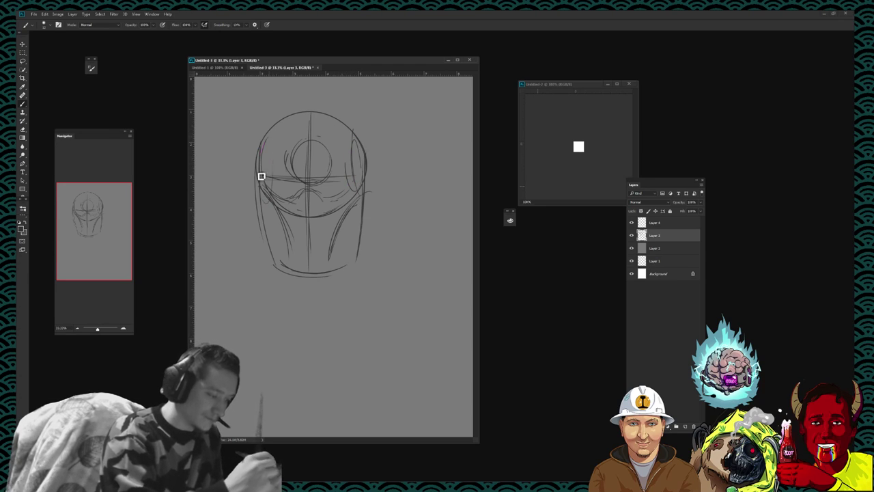
left_click_drag(264, 136, 259, 183)
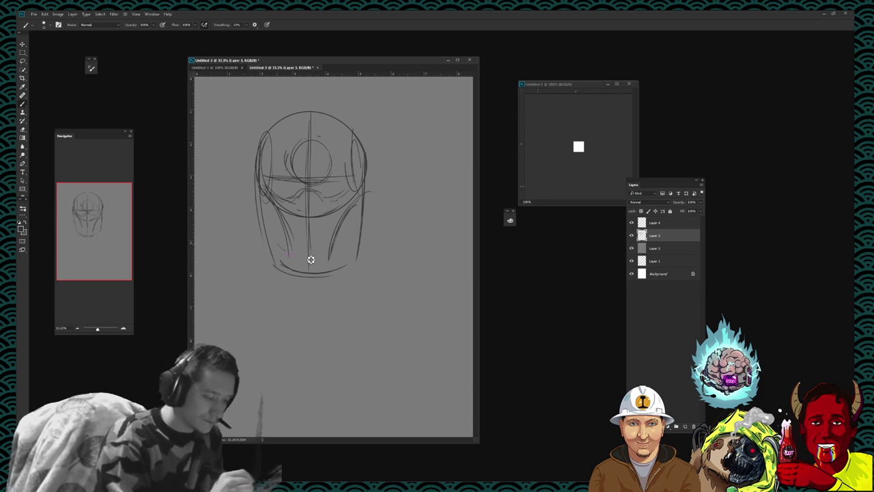
mouse_move(311, 259)
left_mouse_down()
mouse_move(308, 221)
mouse_move(327, 252)
mouse_move(328, 229)
mouse_move(307, 219)
mouse_move(330, 252)
mouse_move(337, 240)
mouse_move(303, 255)
mouse_move(318, 232)
left_mouse_up()
Step: Undo the lower arcs, add a short upper-lip stroke, and switch to the Eraser
key("ctrl+z")
key("ctrl+z")
key("ctrl+z")
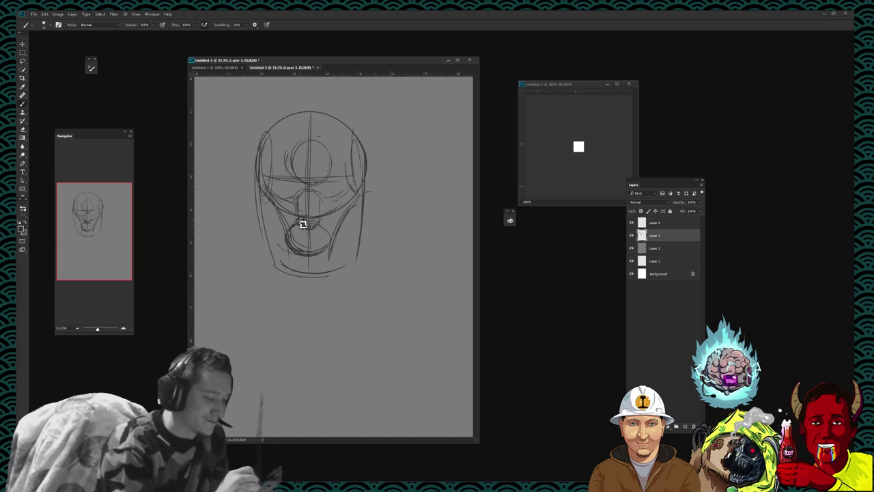
left_click_drag(299, 226, 318, 221)
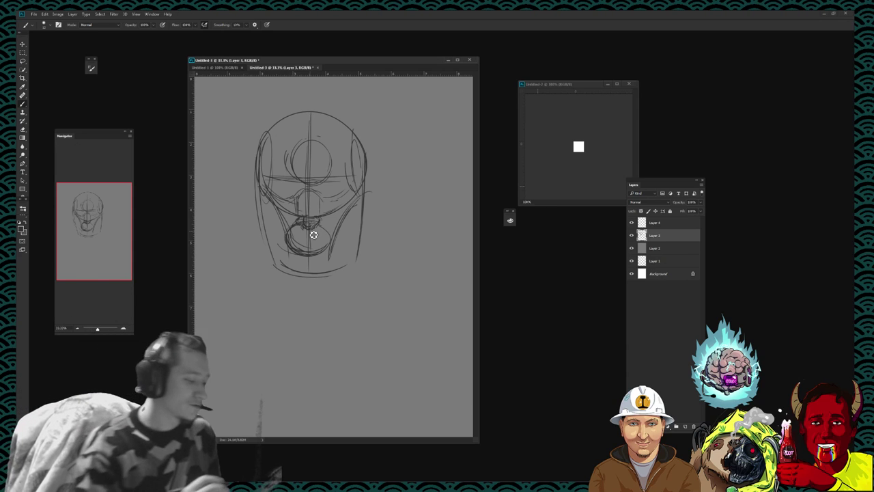
key("e")
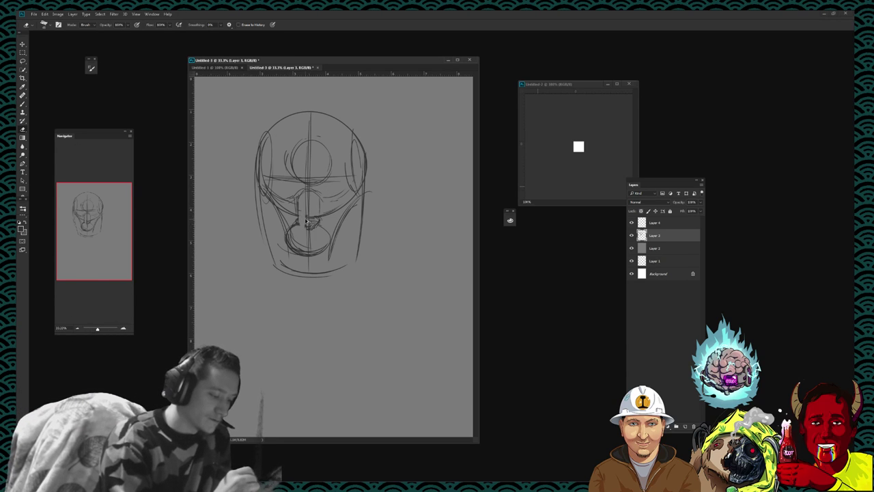
Step: With the Brush, add lip strokes, a left eye oval, a right cheek line and a chin circle
key("b")
left_click_drag(302, 224, 316, 220)
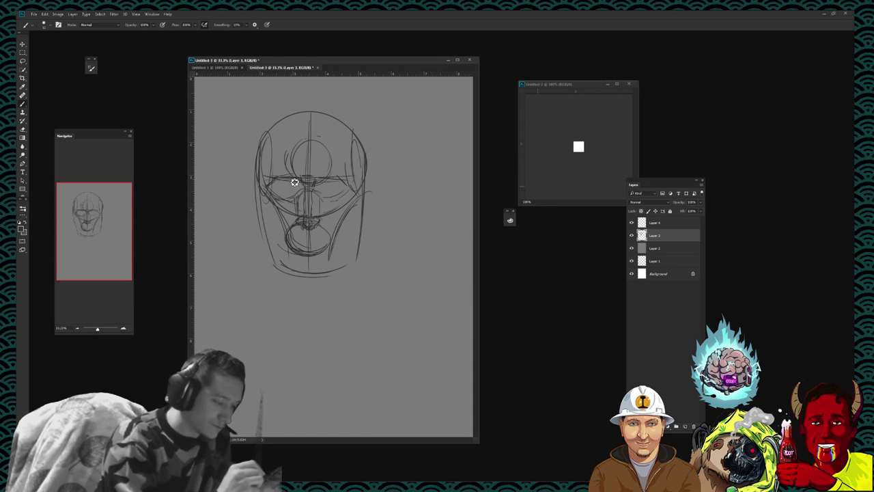
mouse_move(293, 180)
left_mouse_down()
mouse_move(303, 195)
mouse_move(342, 196)
left_mouse_up()
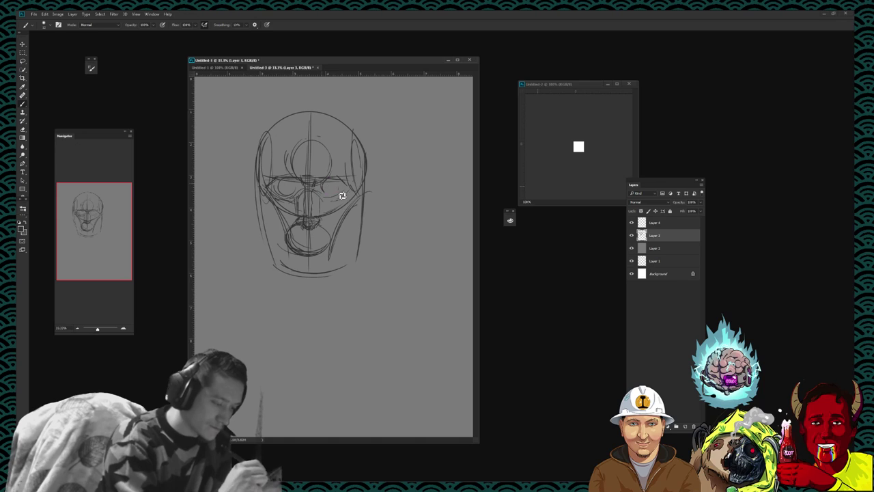
mouse_move(360, 241)
left_mouse_down()
mouse_move(356, 213)
mouse_move(354, 254)
mouse_move(339, 265)
left_mouse_up()
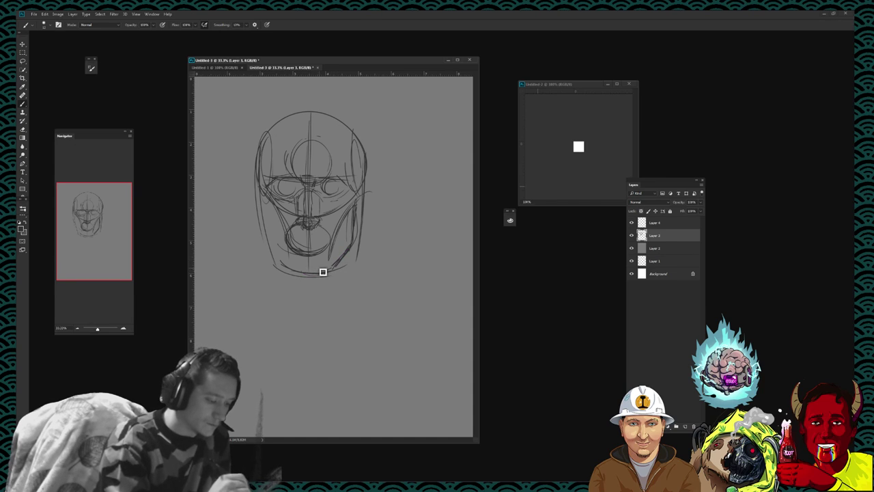
mouse_move(306, 281)
left_mouse_down()
mouse_move(298, 267)
mouse_move(304, 256)
mouse_move(323, 268)
mouse_move(300, 275)
left_mouse_up()
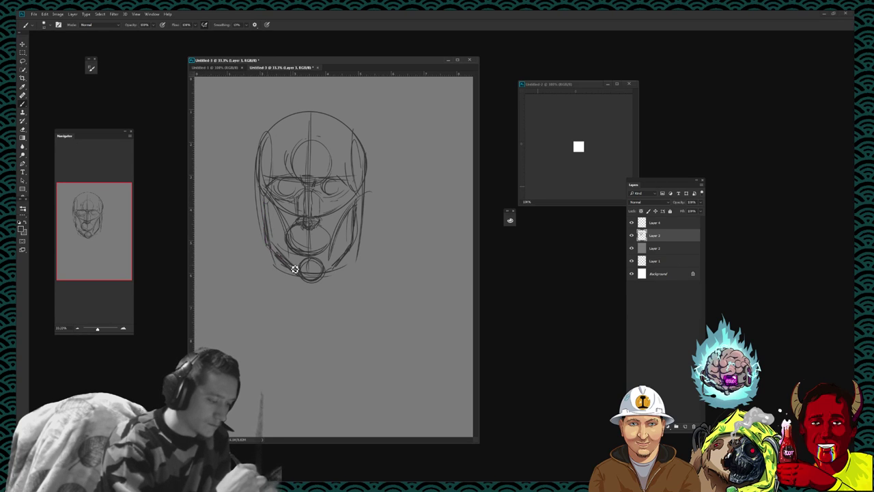
Step: Draw both jaw lines down to the chin and an ear curve on the right
left_click_drag(271, 237, 306, 267)
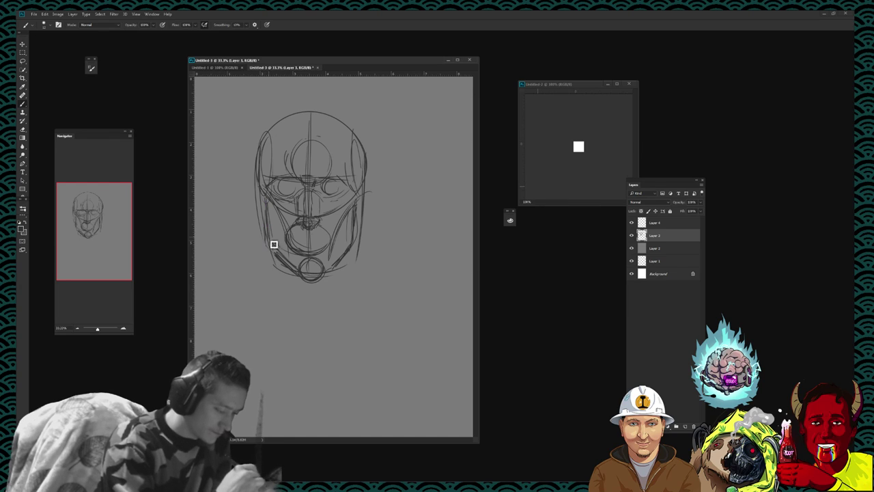
left_click_drag(274, 243, 300, 273)
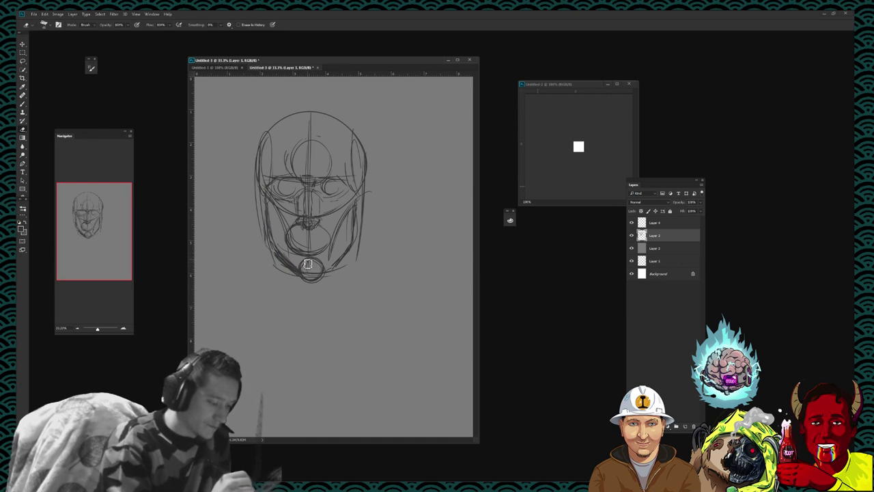
mouse_move(306, 273)
left_mouse_down()
mouse_move(328, 271)
mouse_move(321, 275)
mouse_move(359, 240)
left_mouse_up()
left_click_drag(361, 203, 355, 236)
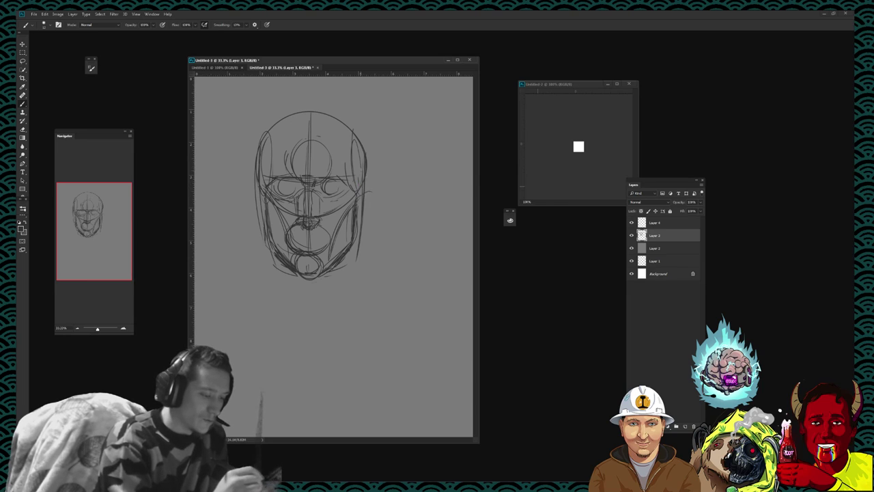
mouse_move(369, 193)
left_mouse_down()
mouse_move(363, 180)
mouse_move(350, 214)
left_mouse_up()
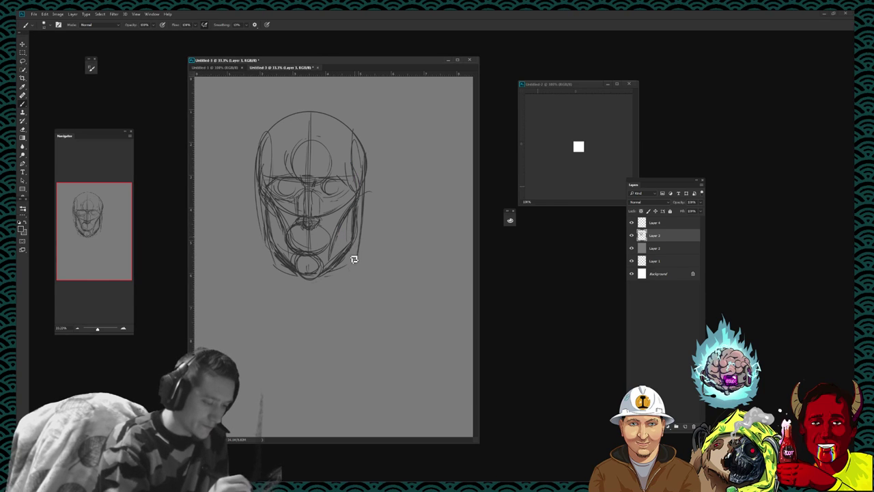
left_click_drag(356, 241, 350, 280)
left_click_drag(270, 251, 284, 278)
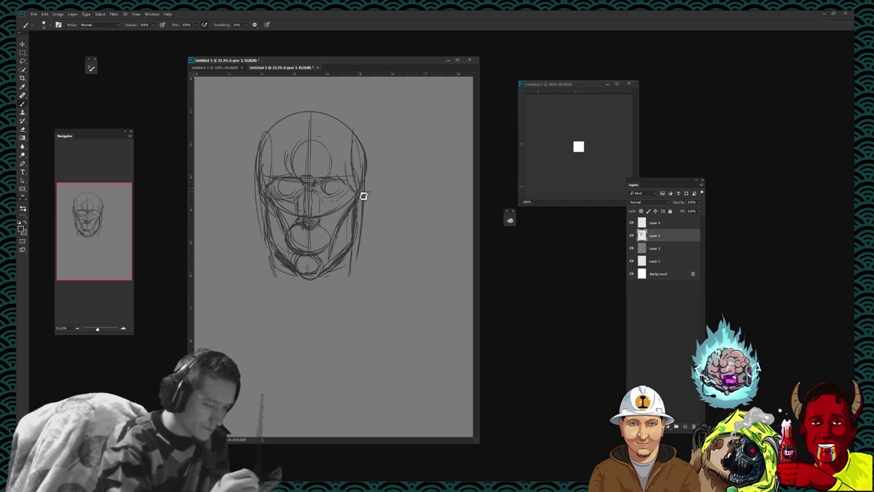
left_click_drag(363, 195, 358, 253)
mouse_move(358, 189)
left_mouse_down()
mouse_move(368, 167)
mouse_move(371, 211)
left_mouse_up()
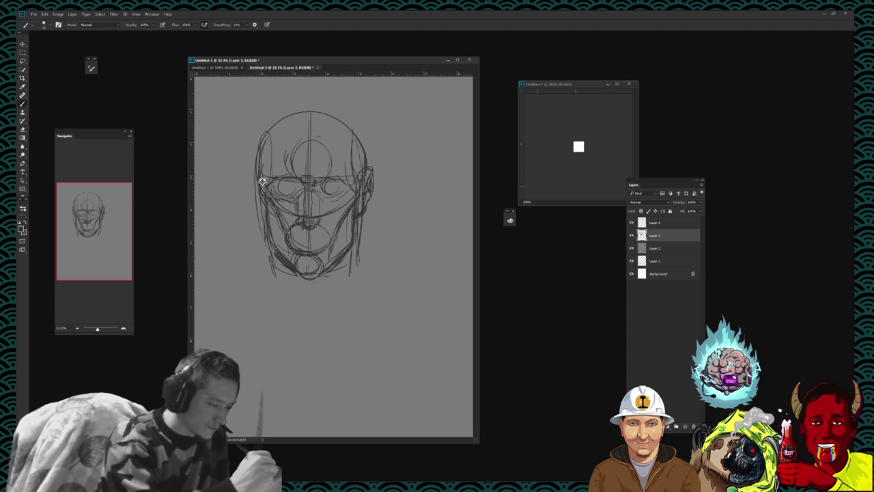
Step: Refine the eye sockets, right eye and left cranium outline, then bring Untitled-2 forward
left_click_drag(251, 171, 260, 177)
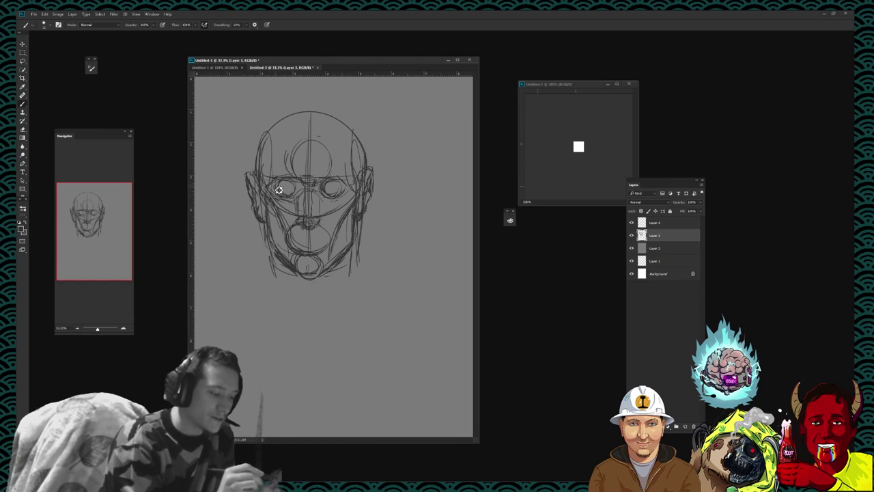
mouse_move(275, 192)
left_mouse_down()
mouse_move(314, 195)
mouse_move(264, 194)
left_mouse_up()
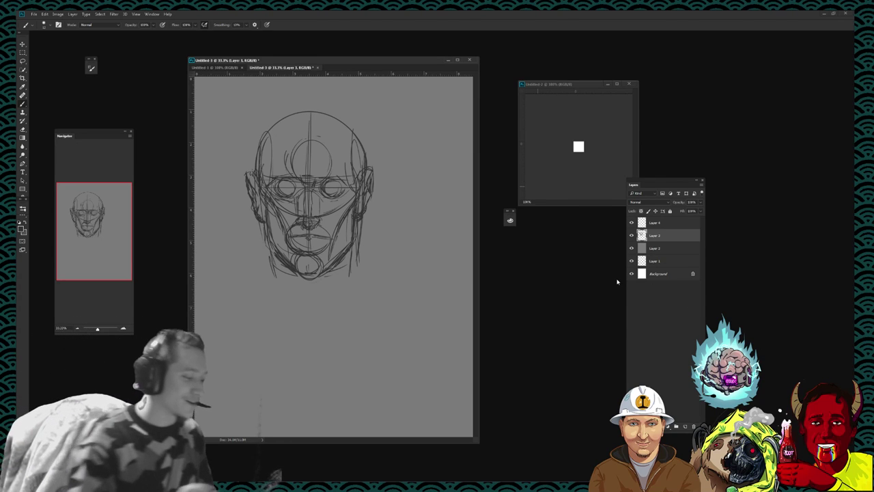
left_click_drag(332, 187, 341, 191)
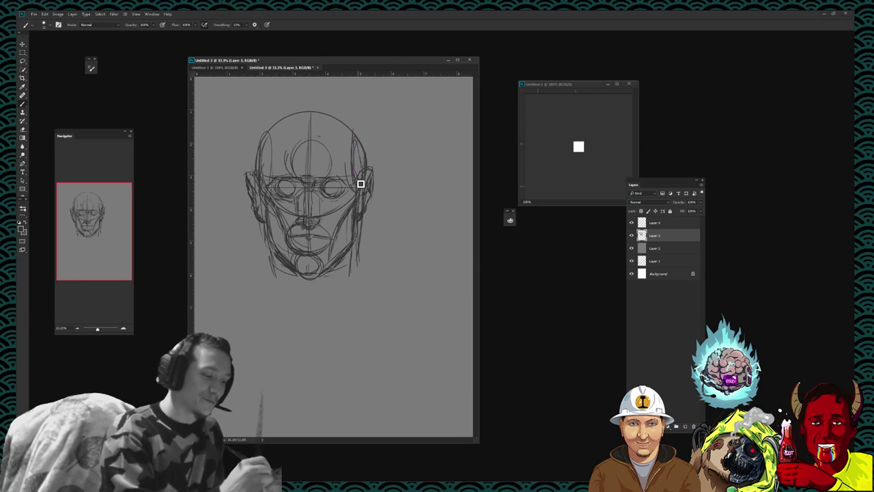
left_click_drag(270, 137, 268, 174)
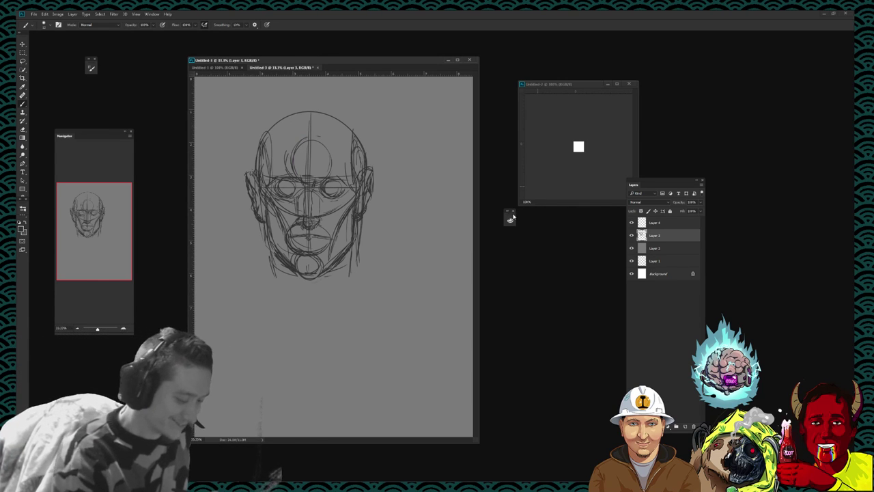
mouse_move(576, 87)
left_mouse_down()
mouse_move(531, 62)
mouse_move(573, 63)
mouse_move(542, 64)
left_mouse_up()
Step: Zoom Untitled-2 in with the Navigator, then return to the Untitled-3 head sketch
left_click(123, 329)
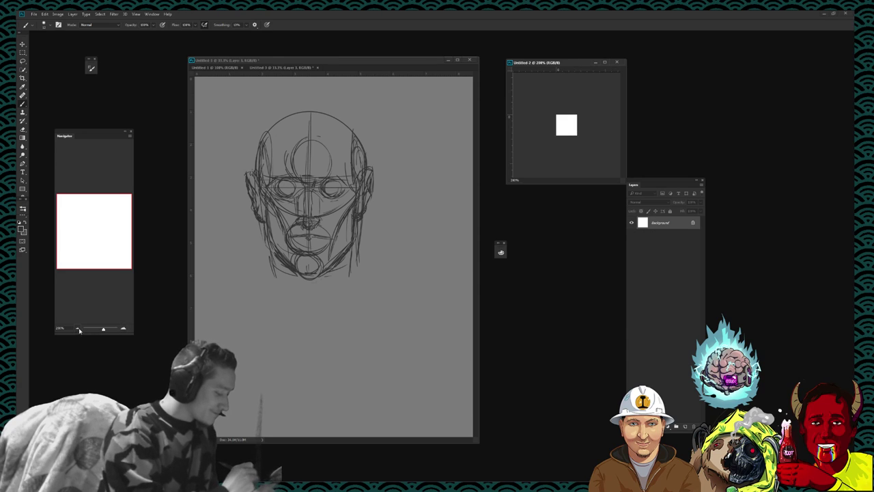
left_click(123, 329)
left_click(77, 328)
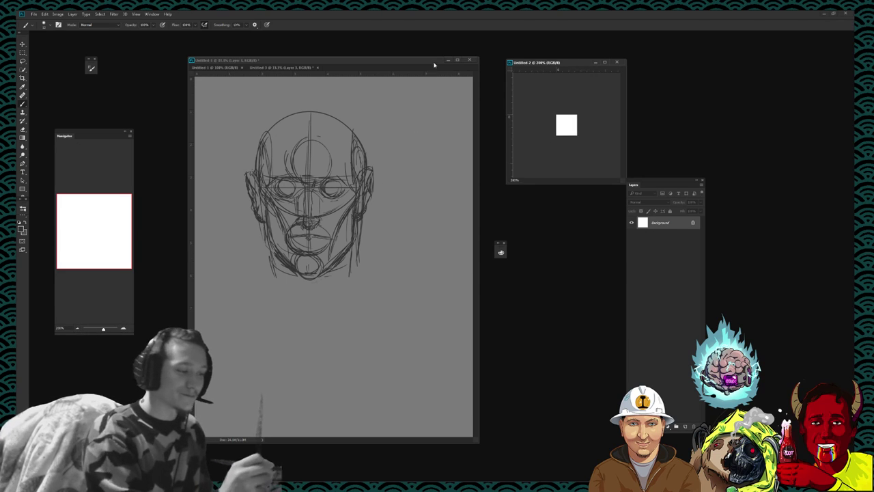
key("ctrl+Tab")
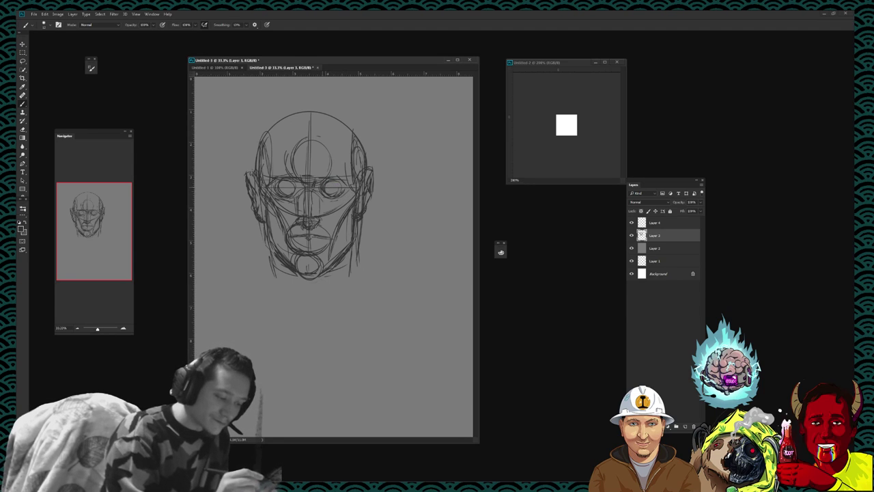
left_click_drag(325, 189, 340, 192)
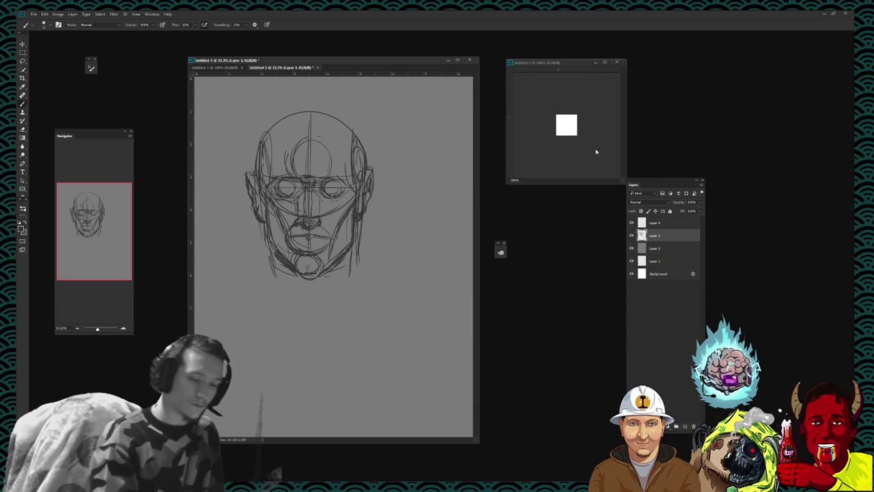
Step: Fade Layer 3 to about 30% opacity and make Layer 4 active
left_click(699, 202)
left_click_drag(700, 211, 684, 214)
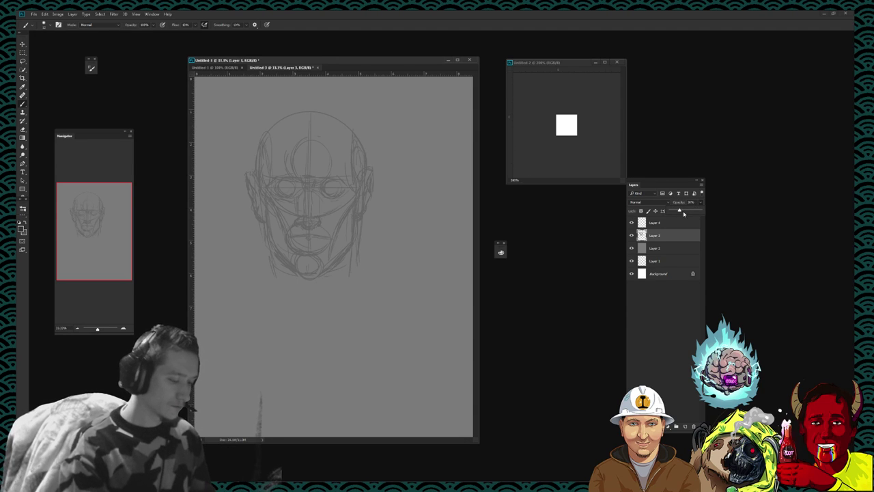
left_click(659, 222)
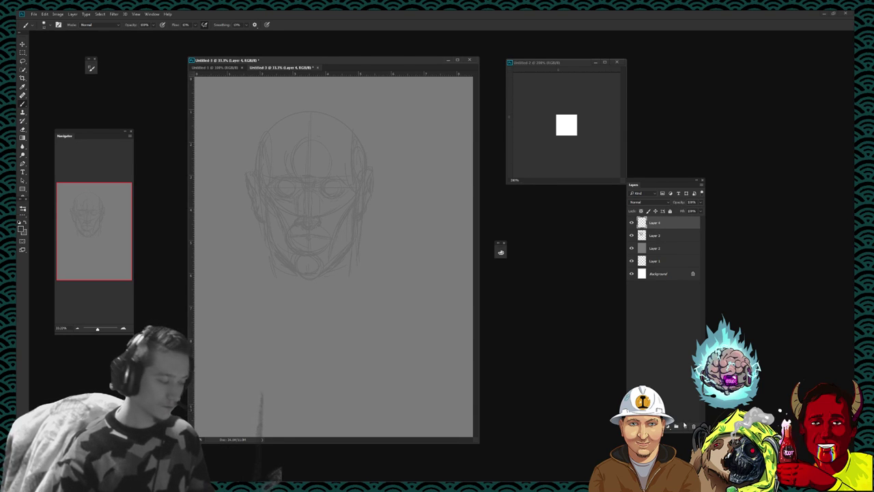
right_click(317, 177)
left_click(501, 252)
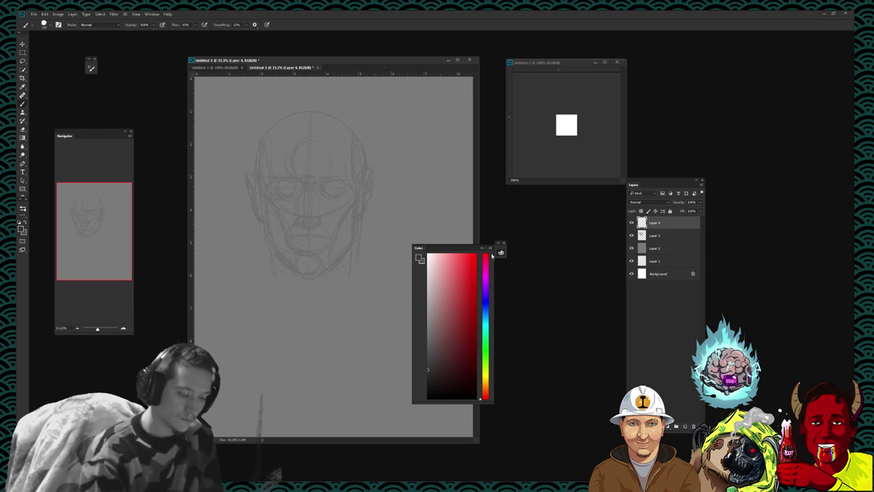
left_click(499, 253)
Step: Lasso around the head's outer silhouette, from cheek over the crown to the jaw
key("l")
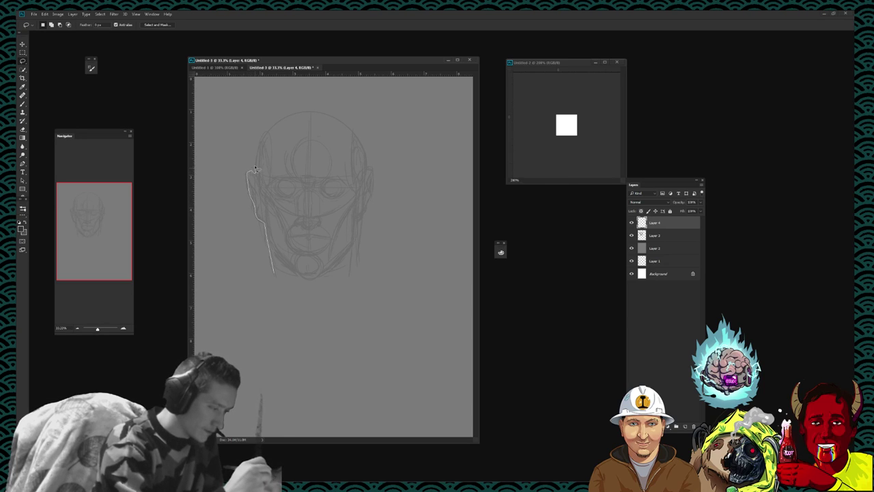
left_click_drag(255, 167, 276, 126)
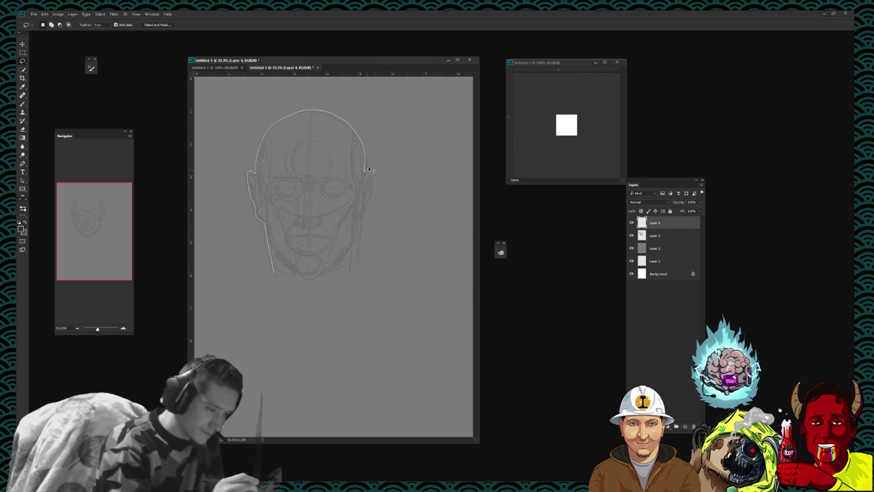
left_click_drag(373, 171, 374, 174)
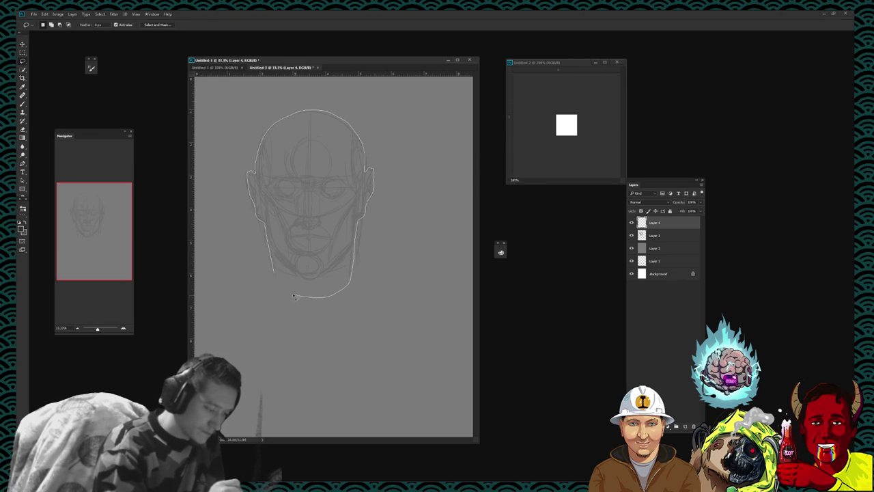
left_click_drag(293, 296, 276, 280)
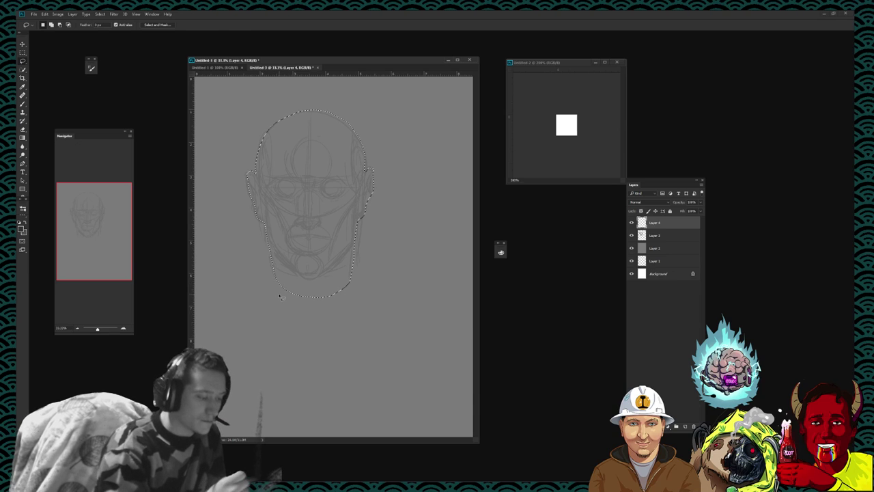
Step: Brush dark grey throughout the head selection, move Layer 4 below Layer 3, and deselect
key("b")
mouse_move(261, 219)
left_mouse_down()
mouse_move(263, 143)
mouse_move(281, 121)
left_mouse_up()
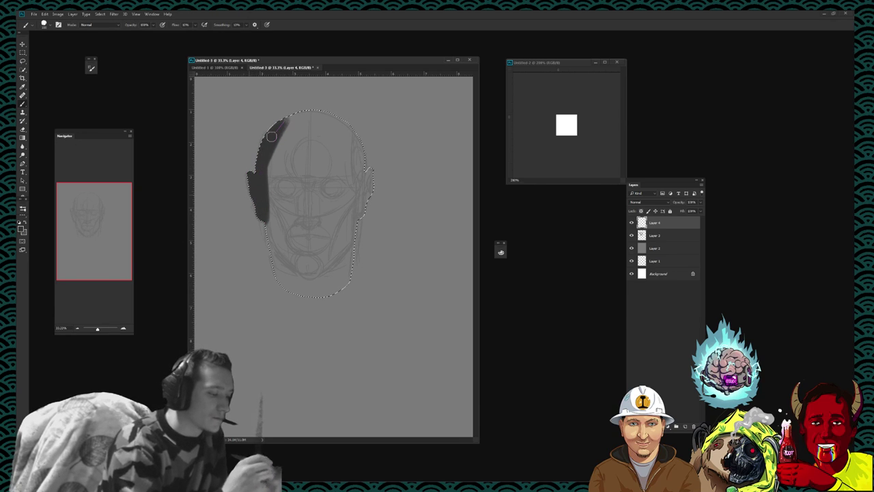
left_click_drag(282, 154, 271, 164)
left_click_drag(300, 134, 259, 205)
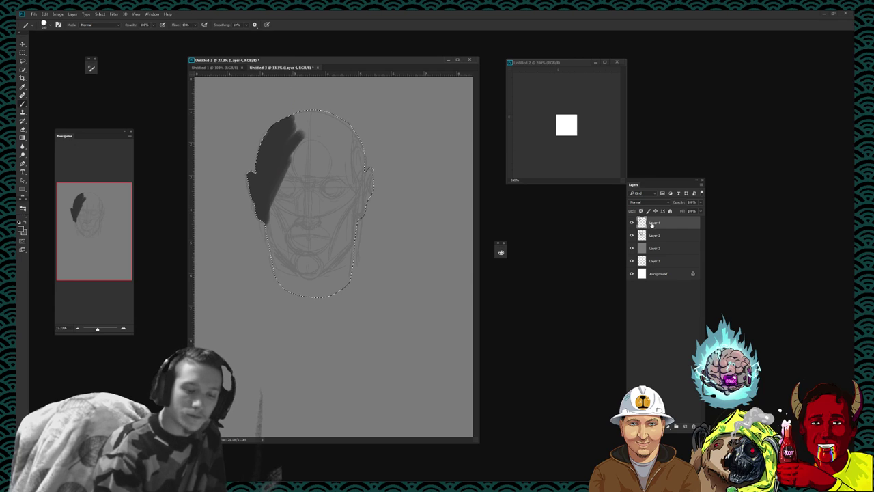
left_click_drag(655, 222, 653, 236)
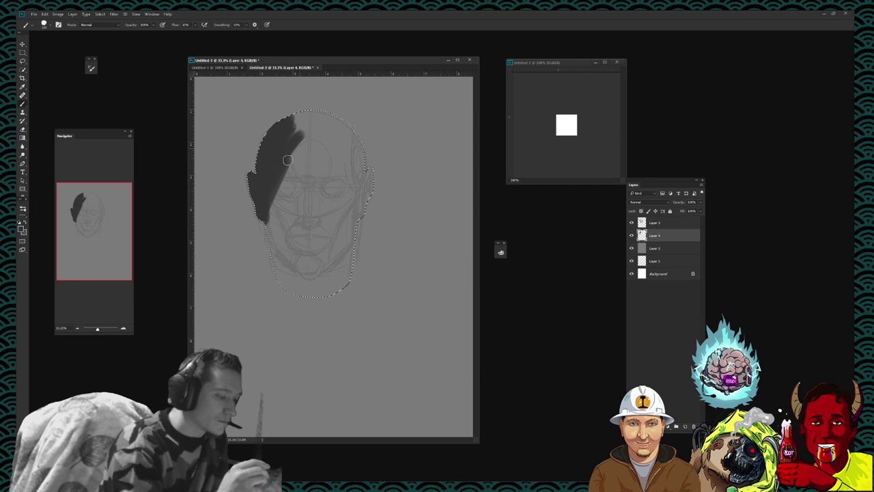
left_click_drag(288, 160, 319, 106)
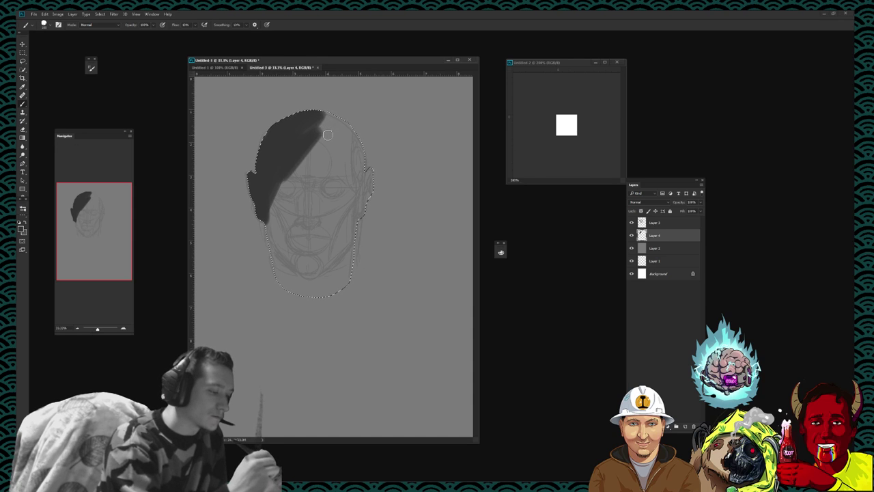
left_click_drag(328, 134, 330, 144)
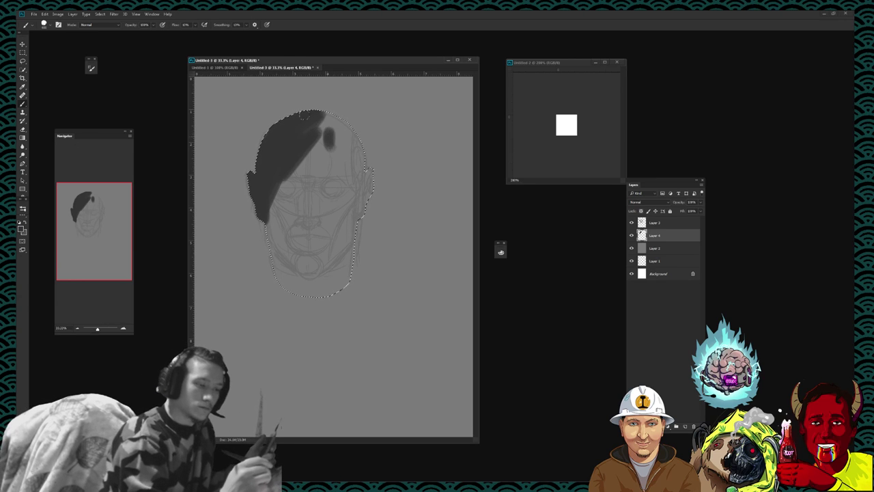
mouse_move(302, 115)
left_mouse_down()
mouse_move(335, 171)
mouse_move(301, 205)
mouse_move(300, 273)
mouse_move(252, 235)
mouse_move(362, 191)
mouse_move(335, 287)
mouse_move(345, 287)
left_mouse_up()
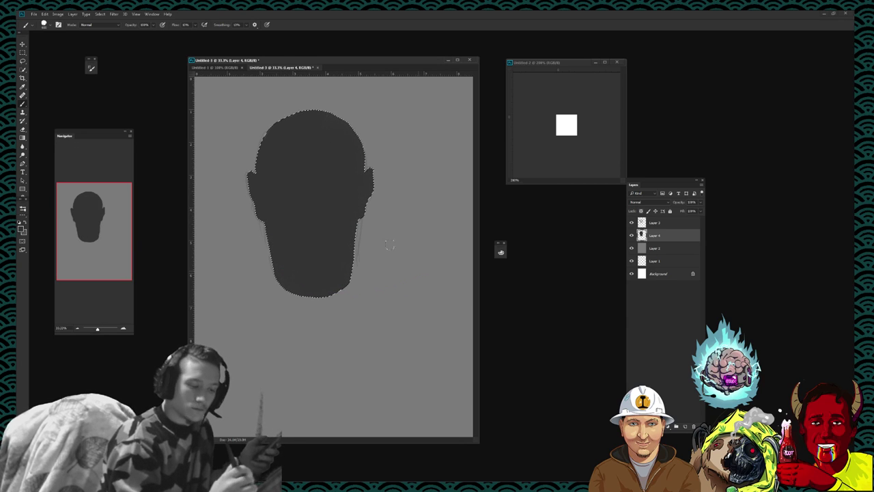
key("ctrl+d")
key("l")
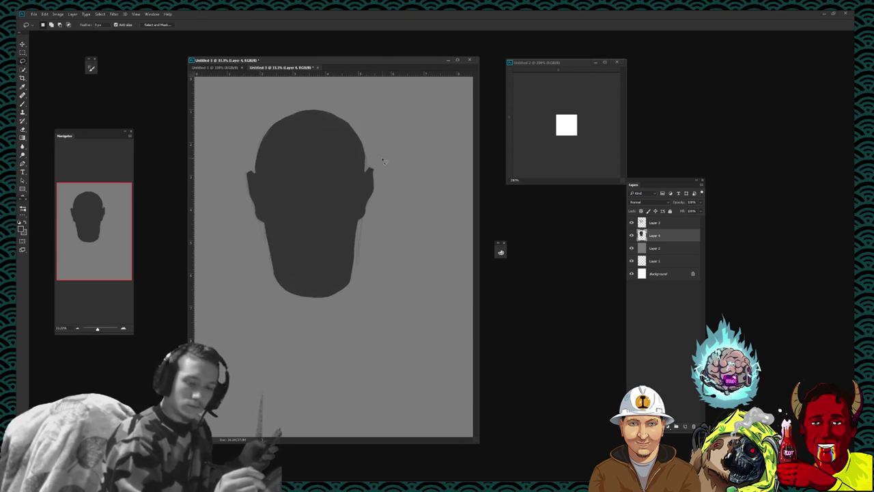
Step: Set Layer 3 to 100% opacity, lock its transparent pixels, then fade it to about 34%
key("m")
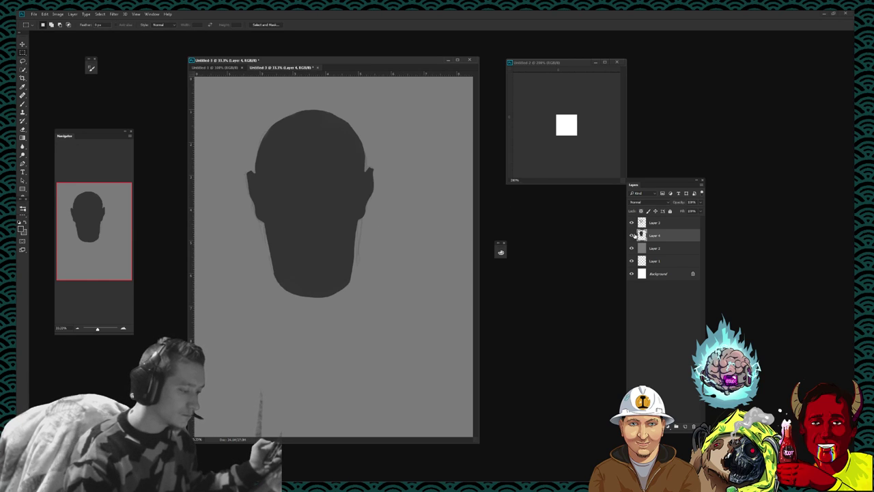
left_click(655, 222)
left_click_drag(690, 210, 711, 213)
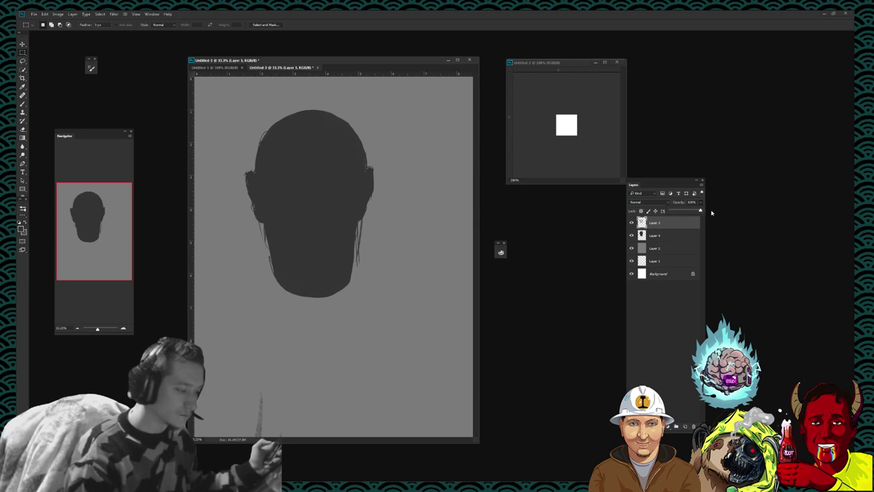
left_click(641, 211)
key("b")
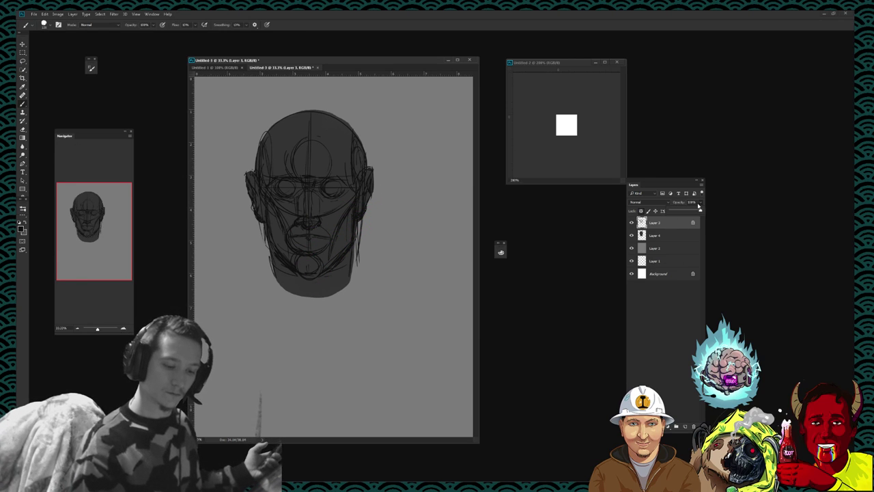
left_click_drag(700, 212, 675, 215)
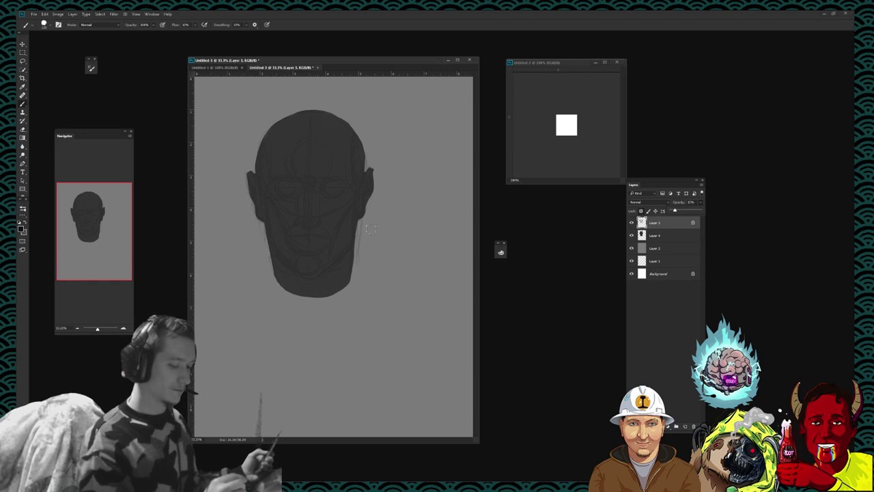
Step: Add Layer 5 above silhouette Layer 4 and clip it to the head silhouette
left_click(653, 233)
left_click(685, 426)
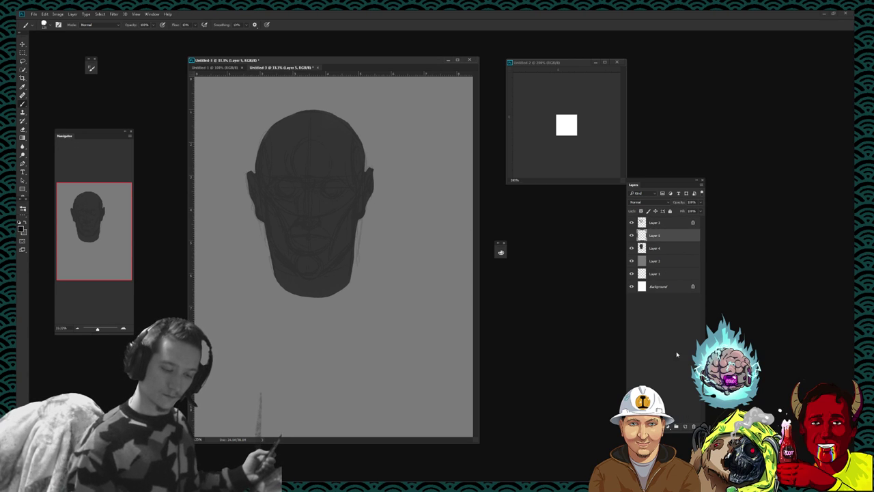
left_click(658, 240, "alt")
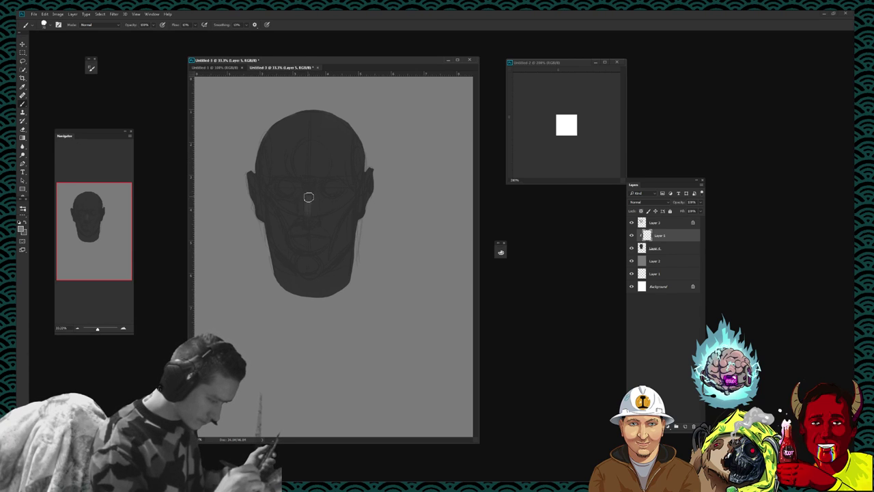
Step: Paint light grey beside the right eye and down the cheek, undoing the nose-bridge stroke
left_click_drag(309, 197, 307, 215)
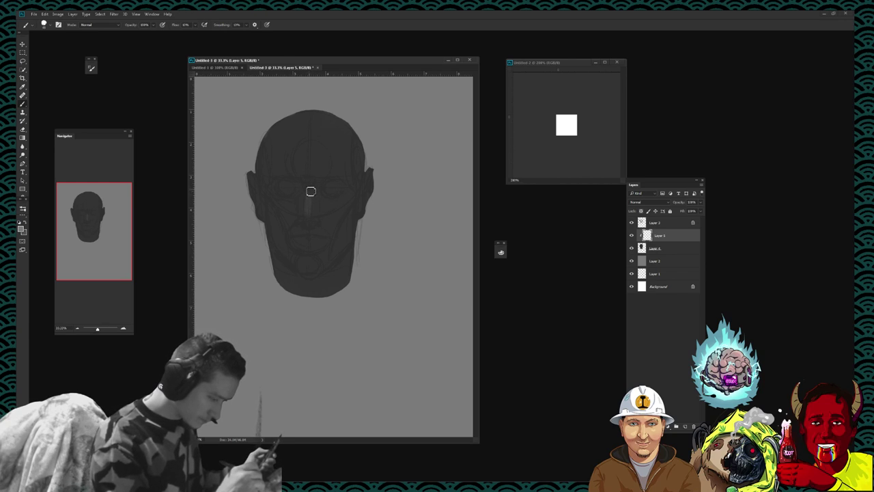
left_click_drag(312, 199, 309, 205)
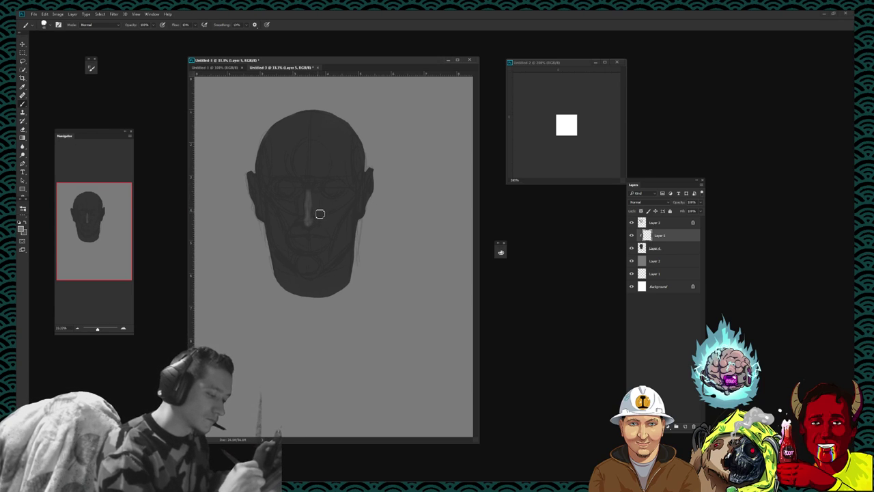
key("ctrl+z")
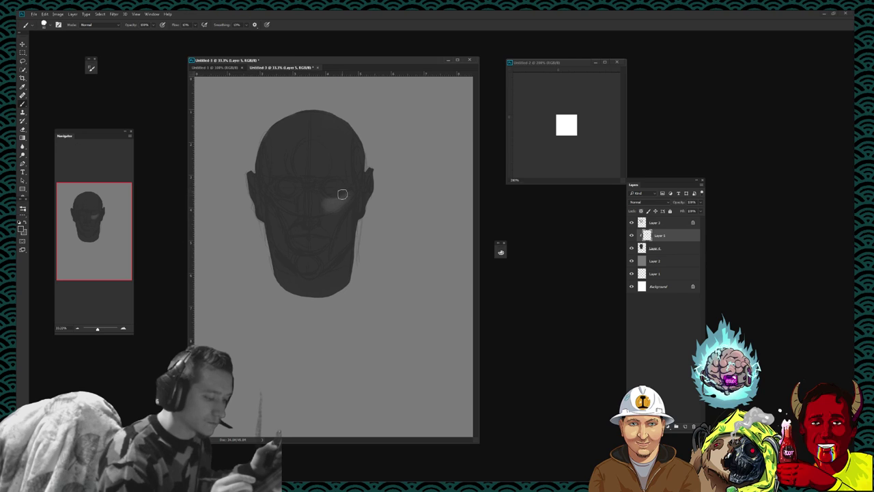
left_click_drag(342, 194, 345, 199)
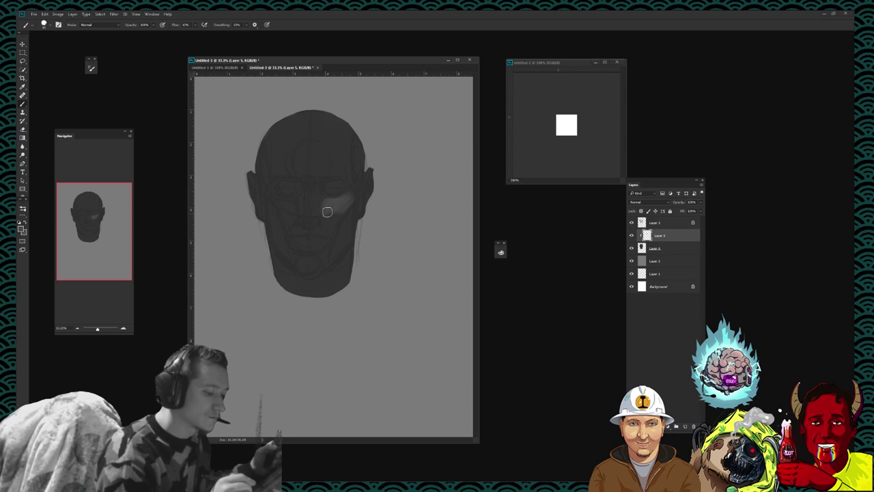
mouse_move(337, 225)
left_mouse_down()
mouse_move(351, 200)
mouse_move(331, 228)
left_mouse_up()
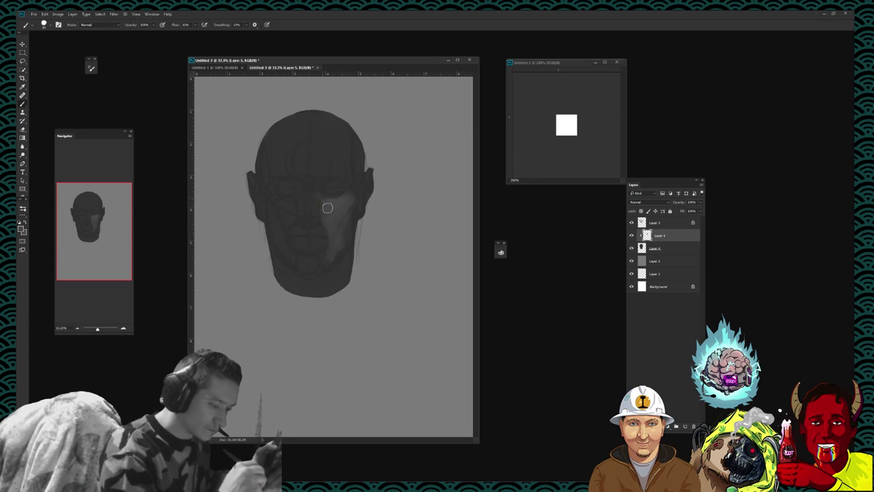
key("bracketright")
key("bracketright")
key("bracketright")
key("bracketleft")
key("bracketleft")
key("bracketleft")
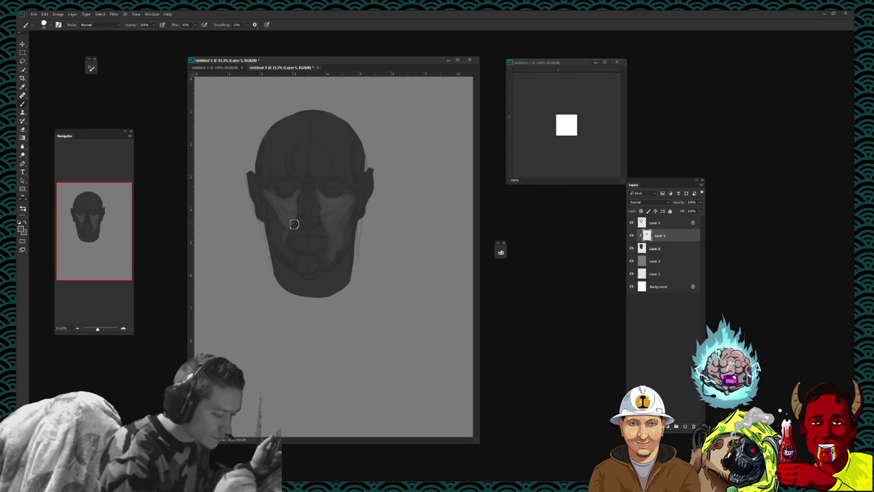
Step: Add light strokes on the left cheek and chin, toggling between Brush and Eraser
left_click_drag(288, 224, 286, 234)
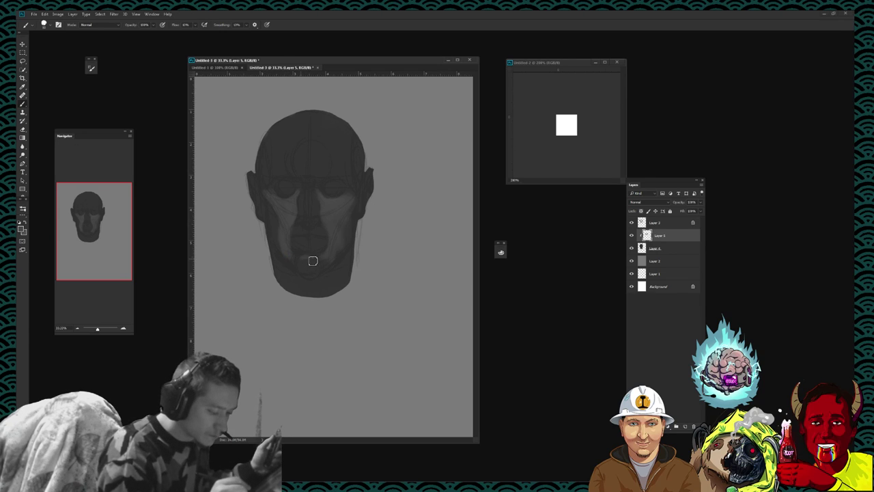
left_click_drag(309, 256, 304, 267)
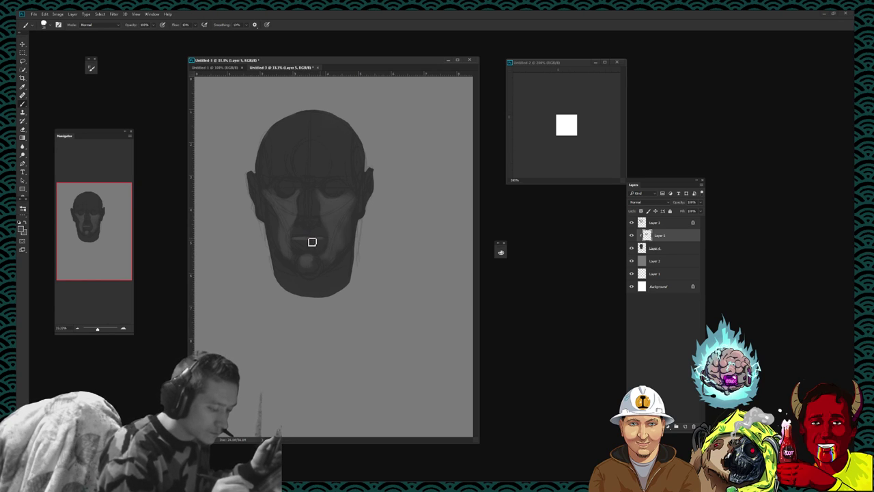
key("e")
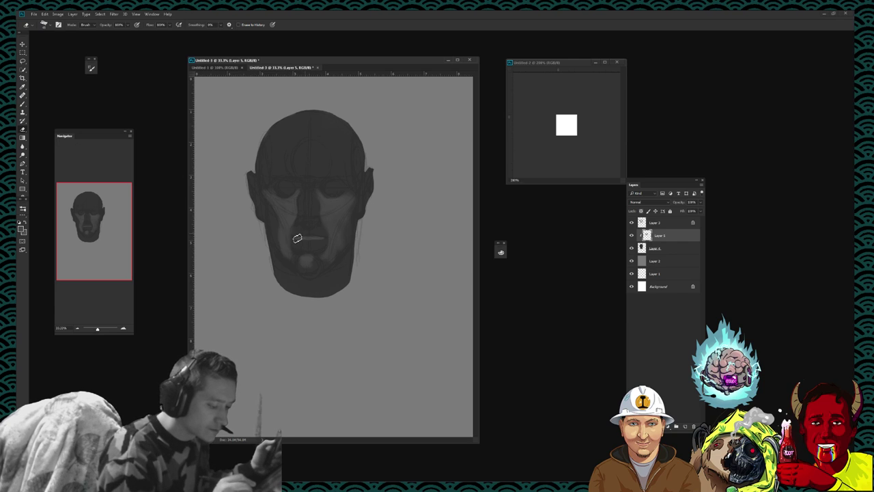
key("b")
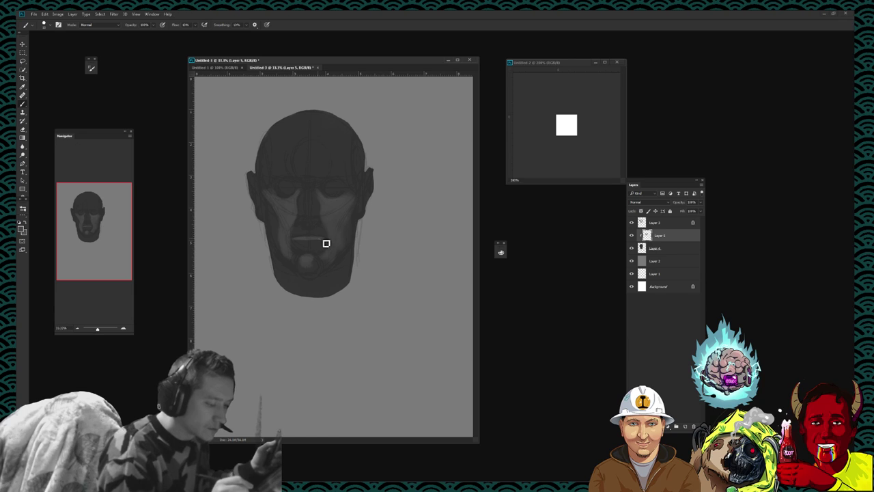
key("e")
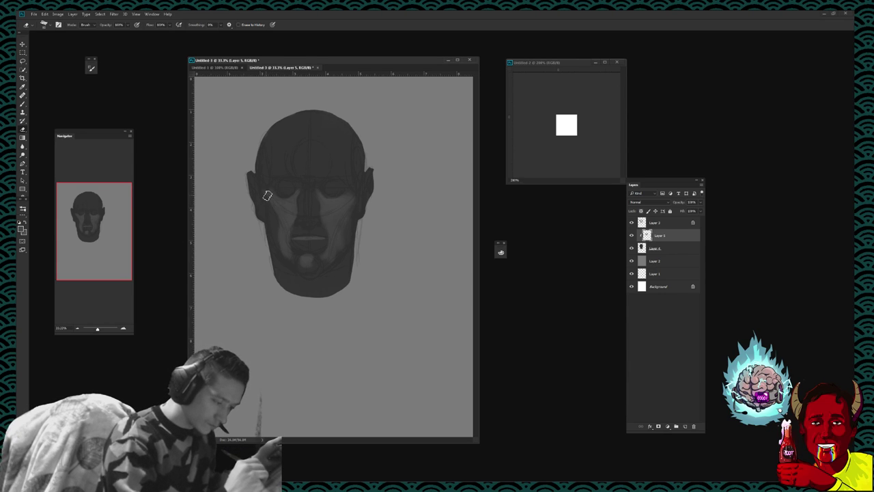
Step: Switch to the Brush, fine-tune its size, and sample the face's grey near the nose
key("b")
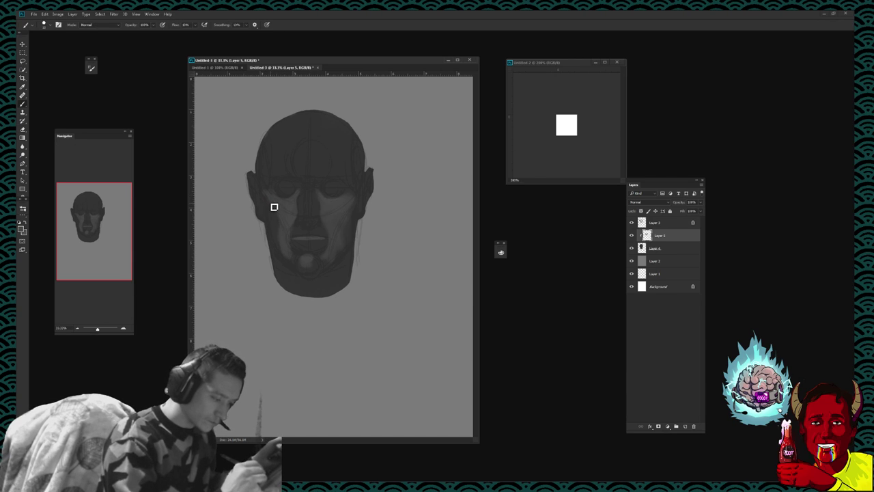
key("bracketright")
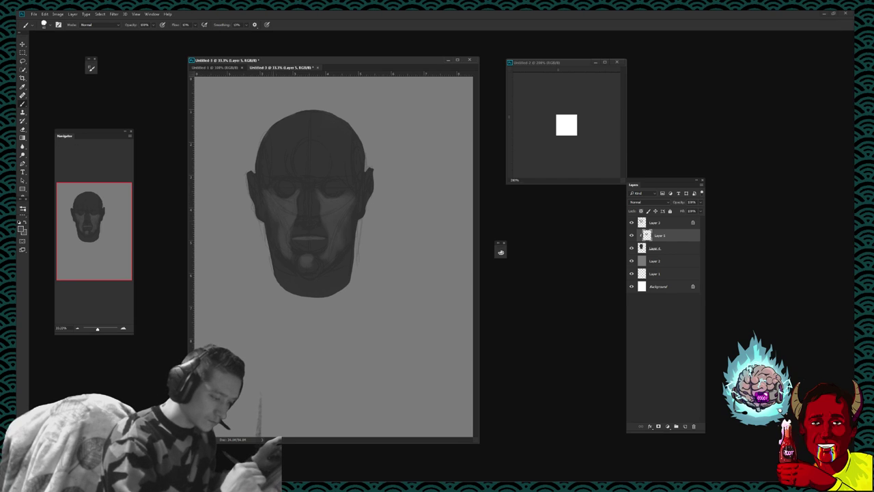
key("bracketright")
key("bracketright")
key("bracketright")
key("bracketleft")
key("bracketleft")
key("bracketleft")
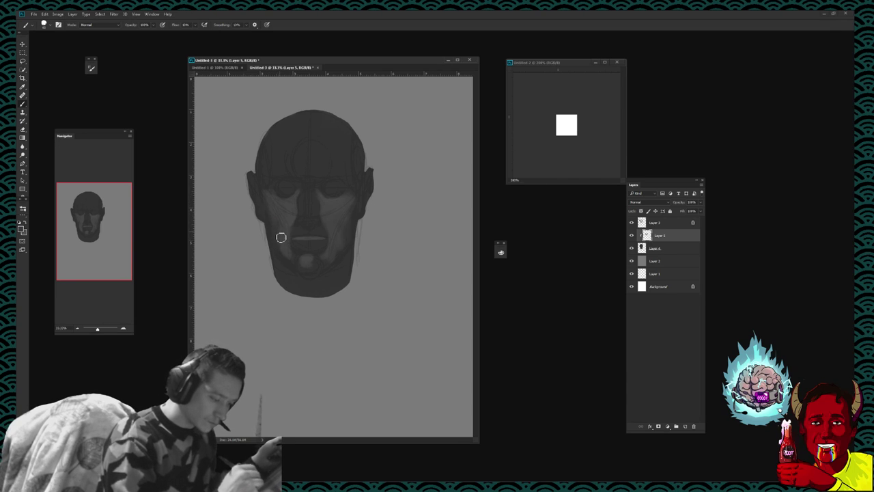
key("bracketright")
key("bracketright")
key("bracketright")
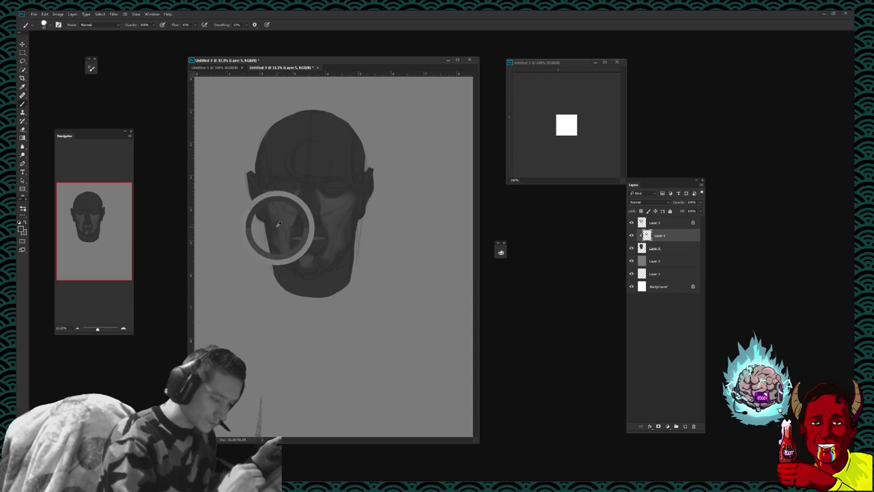
key("bracketleft")
key("bracketleft")
key("bracketleft")
key("bracketright")
key("bracketright")
key("bracketright")
key("bracketleft")
key("bracketleft")
key("bracketleft")
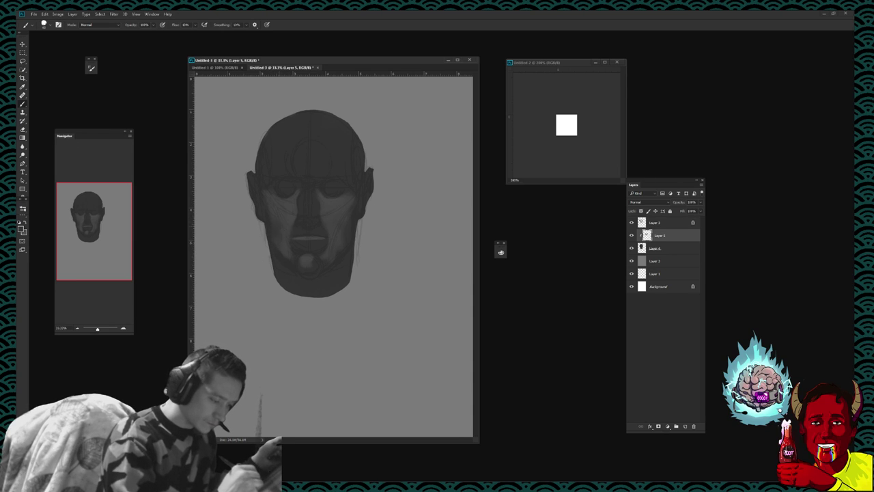
key("bracketright")
key("bracketright")
key("bracketright")
key("bracketleft")
key("bracketleft")
key("bracketleft")
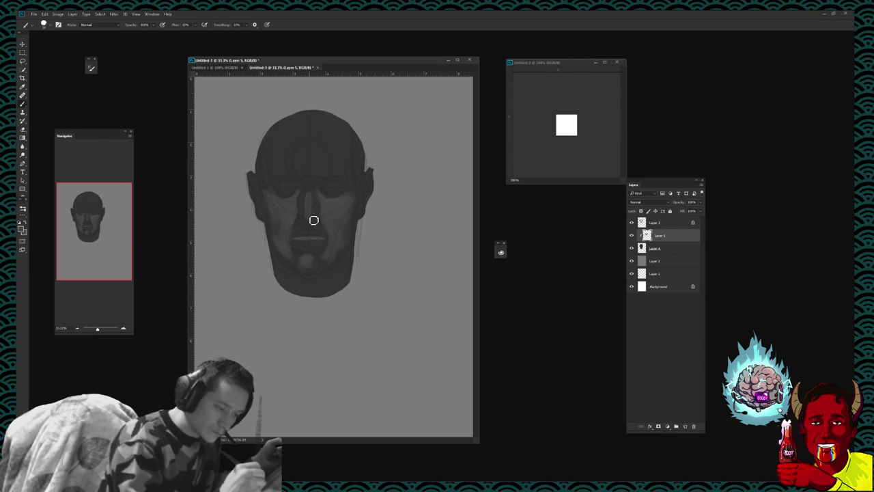
left_click(313, 202, "alt")
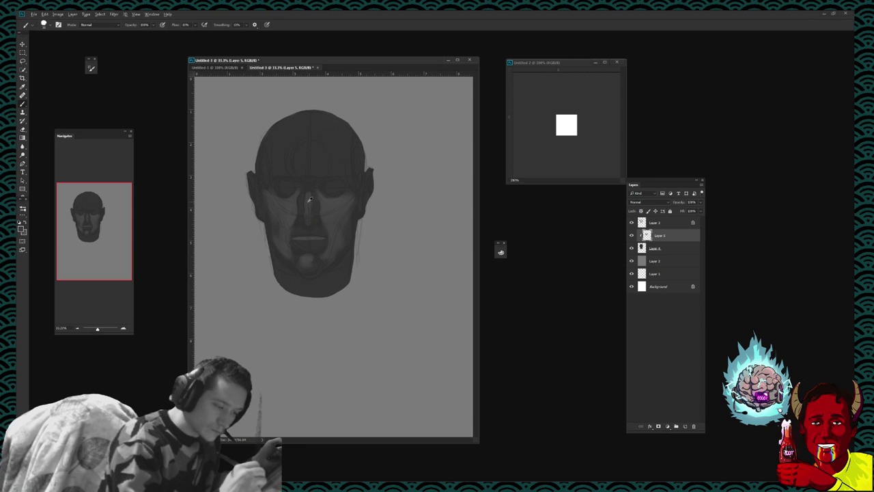
left_click(310, 199, "alt")
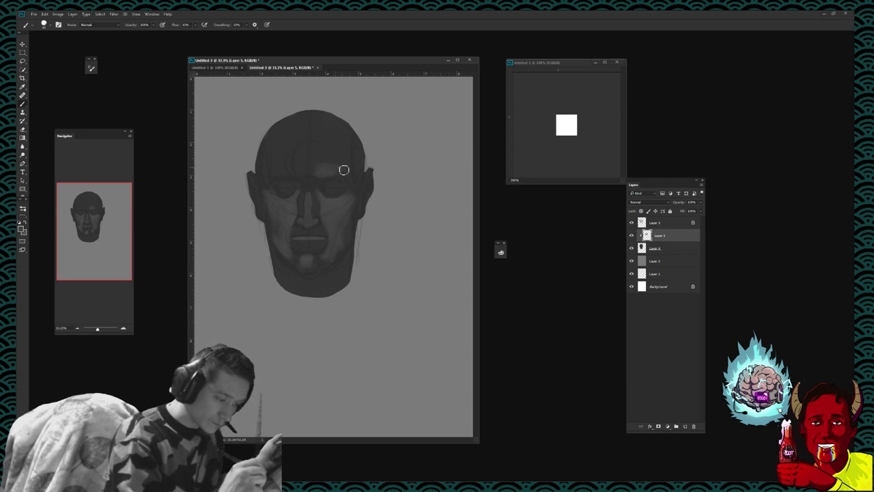
Step: Paint vertical light strokes on the upper head, alternating Eraser and Brush to fix stray marks
key("e")
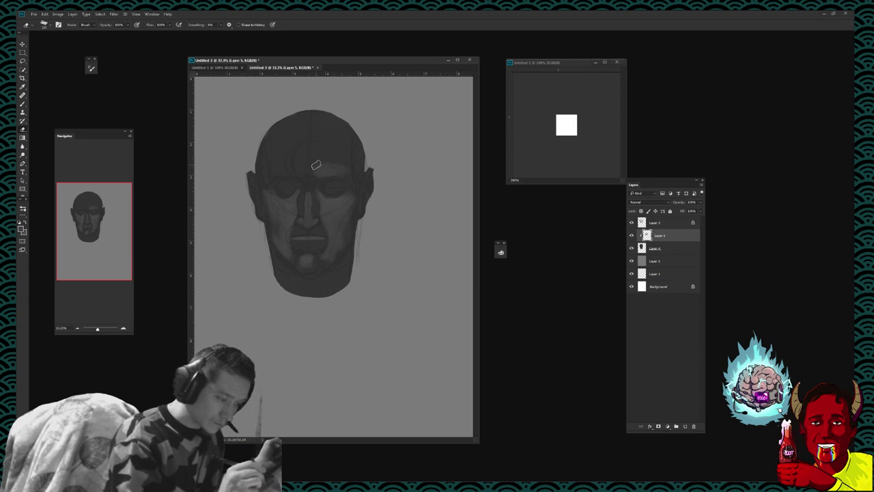
key("b")
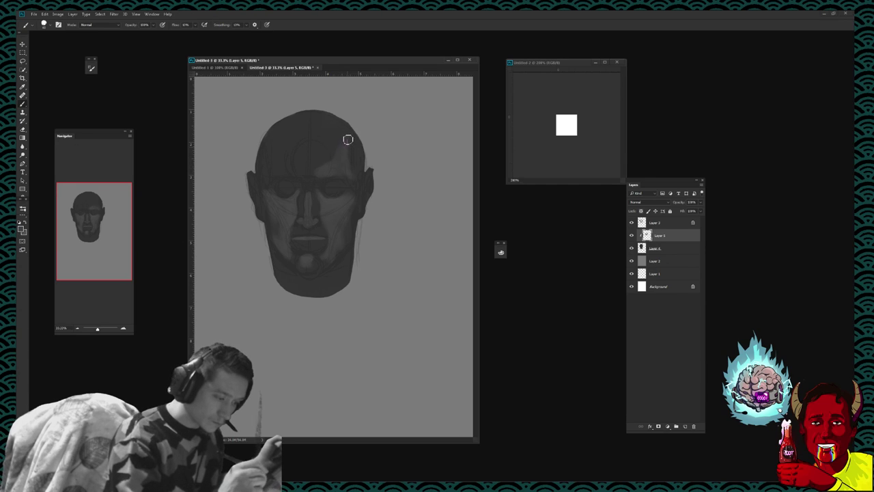
key("e")
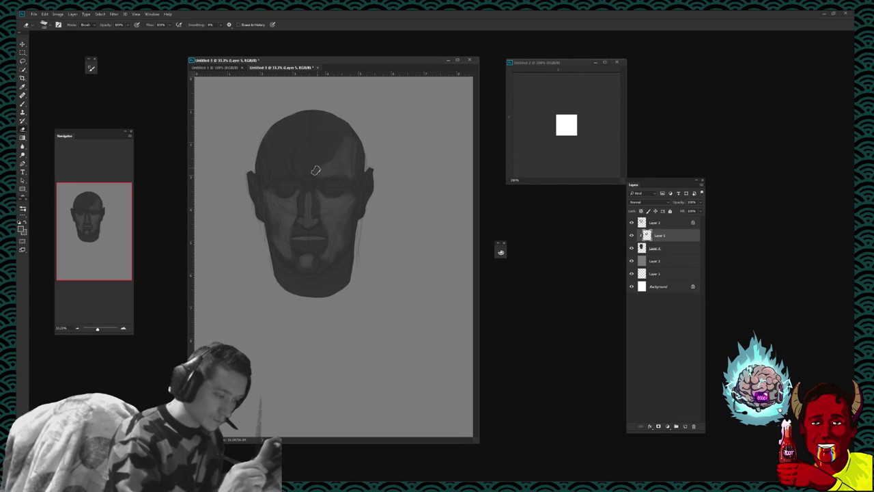
key("b")
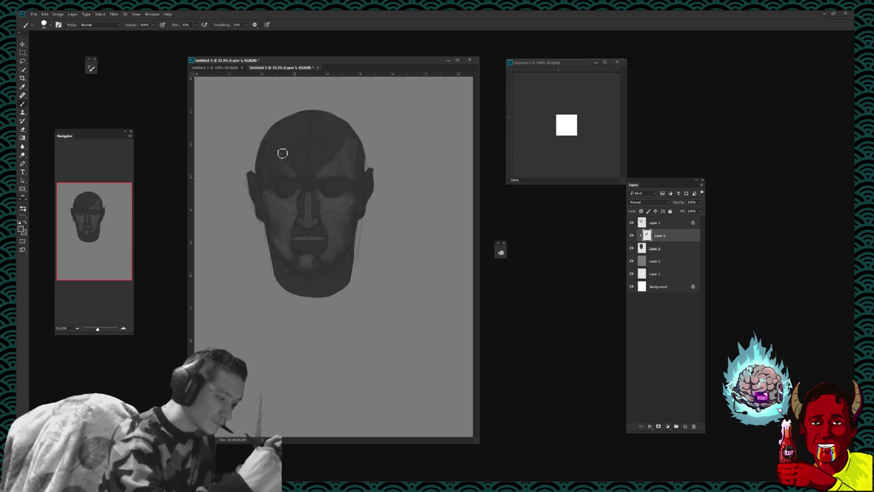
left_click_drag(277, 157, 278, 145)
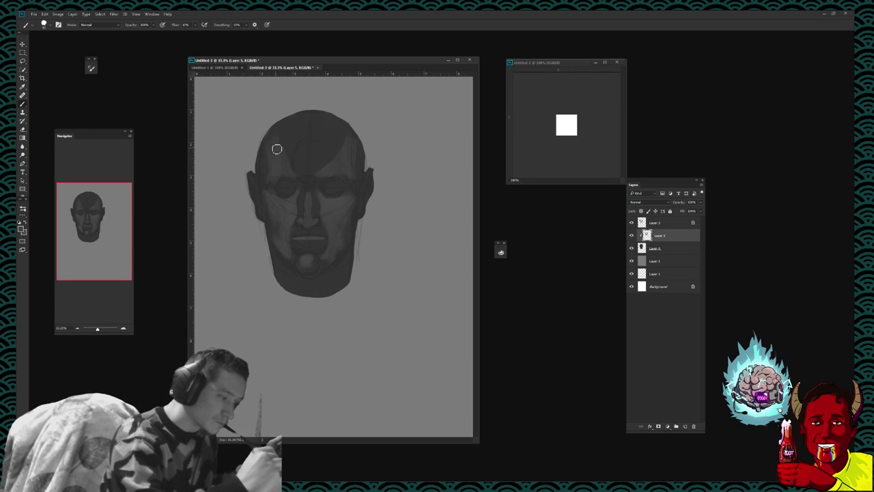
left_click_drag(279, 142, 280, 156)
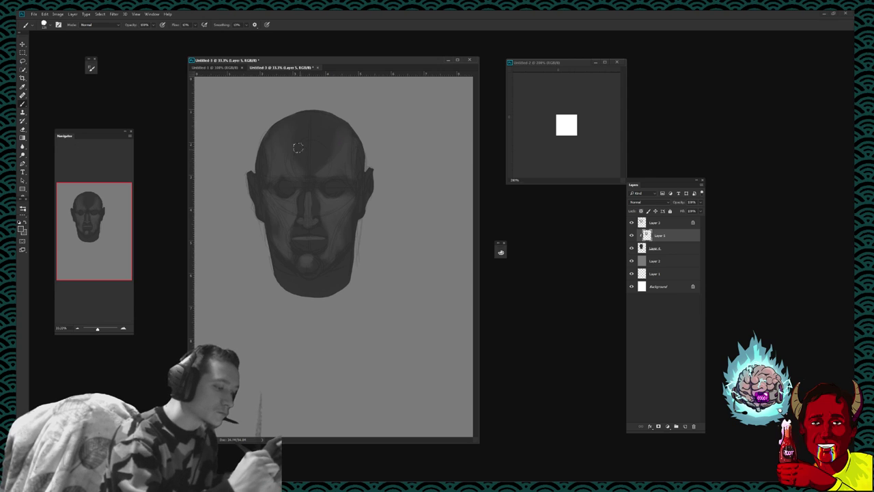
key("e")
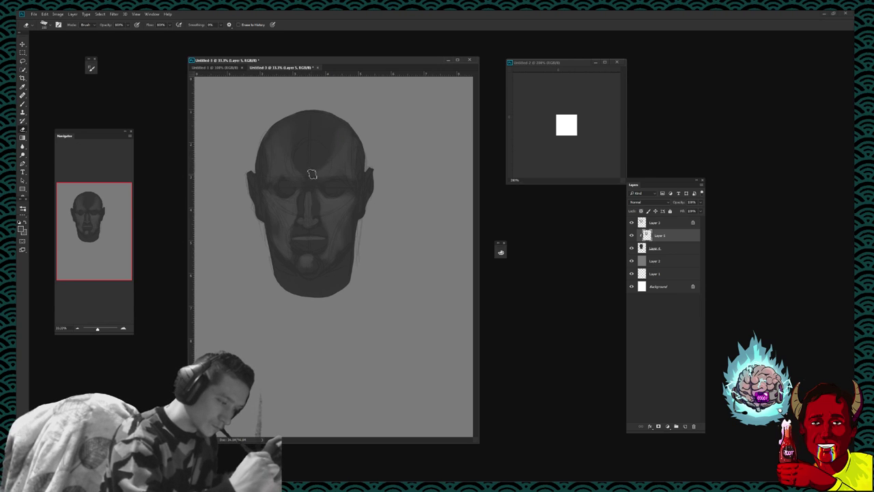
key("b")
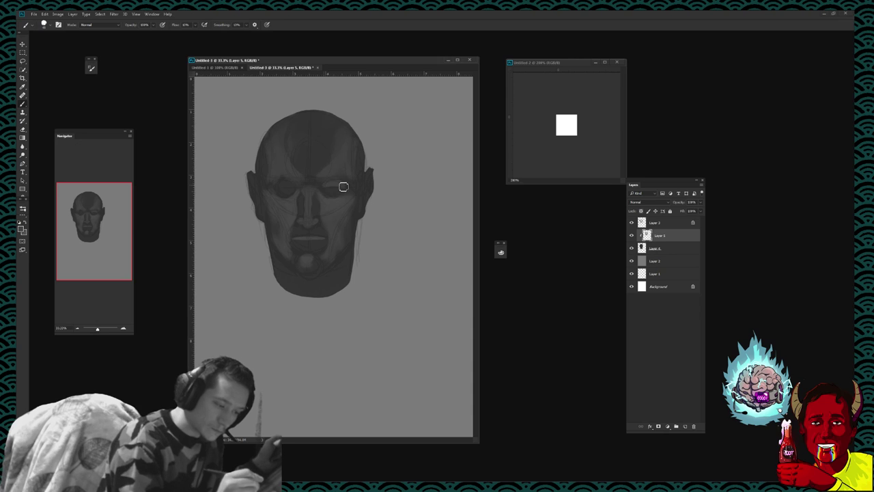
Step: Shade over the right eye and brow, paint in the left ear, and mark the chin faintly
left_click_drag(345, 188, 355, 188)
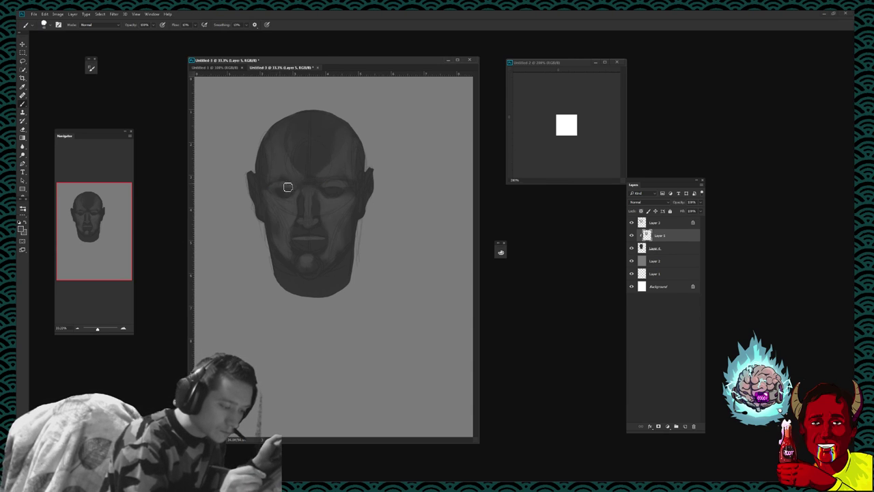
left_click_drag(283, 184, 297, 184)
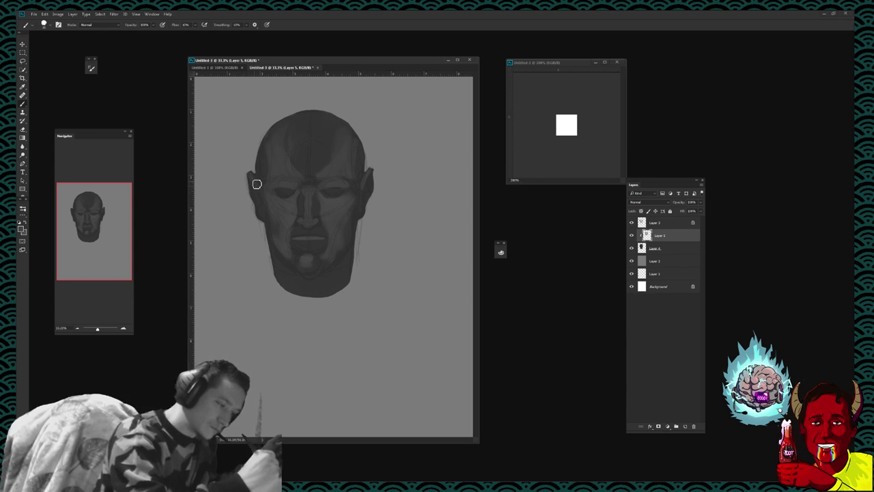
left_click_drag(253, 177, 254, 217)
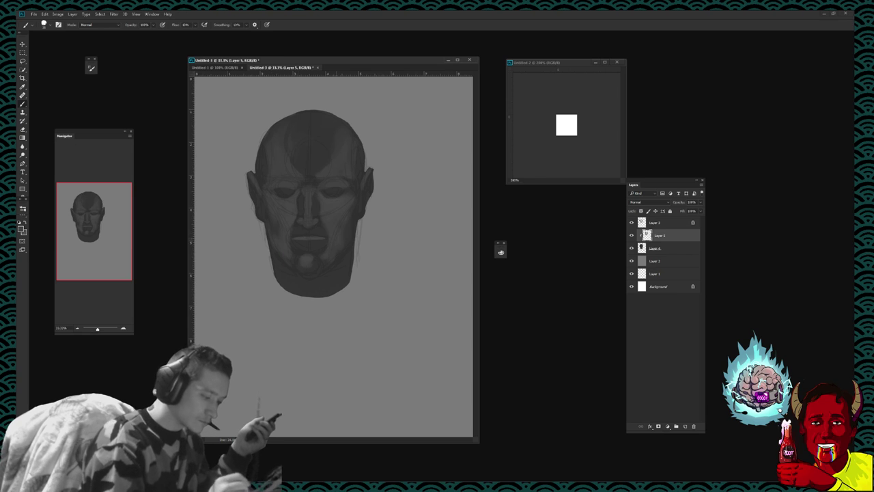
left_click_drag(283, 248, 294, 261)
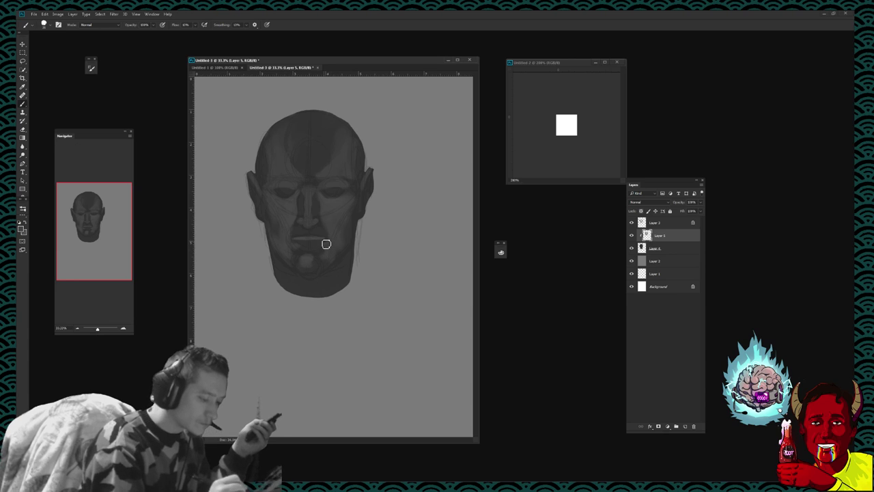
Step: Darken under the lower lip and around the mouth, toggling Layer 5's visibility to compare
left_click_drag(328, 239, 297, 242)
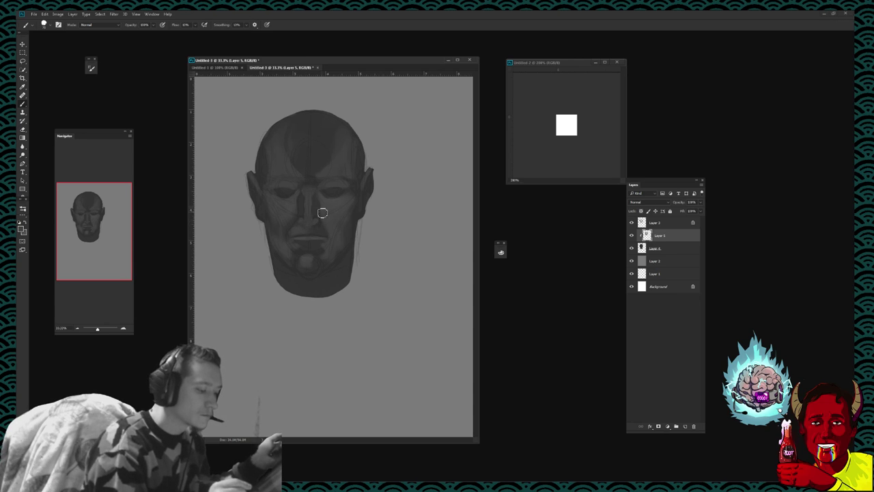
left_click(632, 235)
left_click(632, 235)
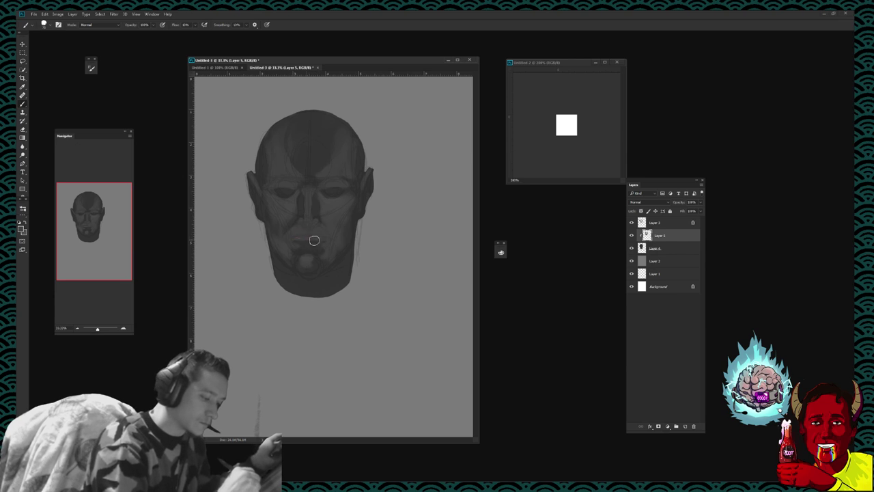
mouse_move(314, 240)
left_mouse_down()
mouse_move(294, 238)
mouse_move(321, 239)
left_mouse_up()
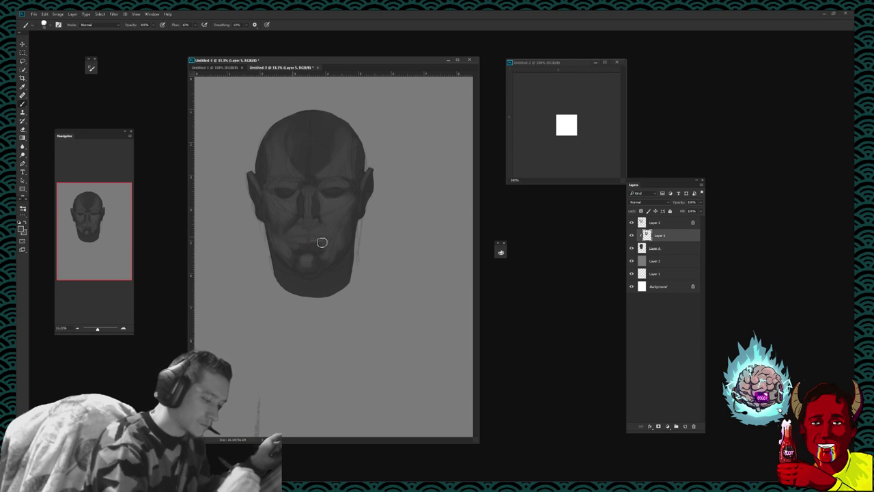
key("e")
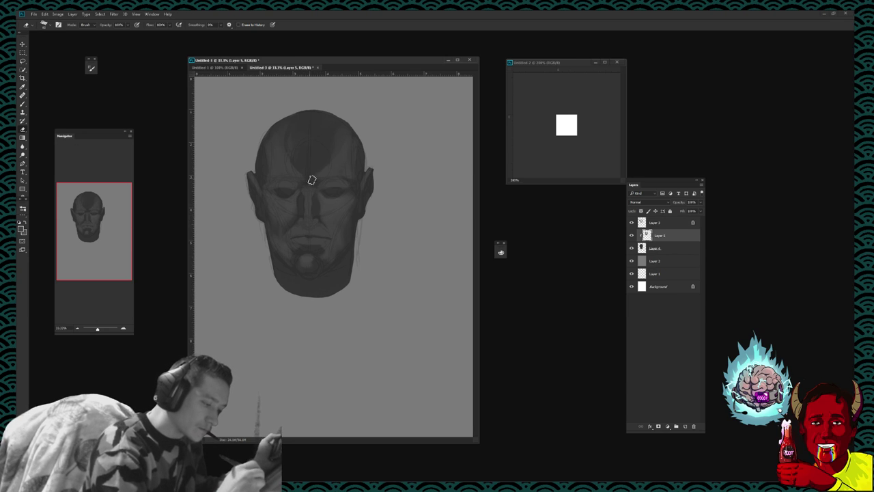
key("b")
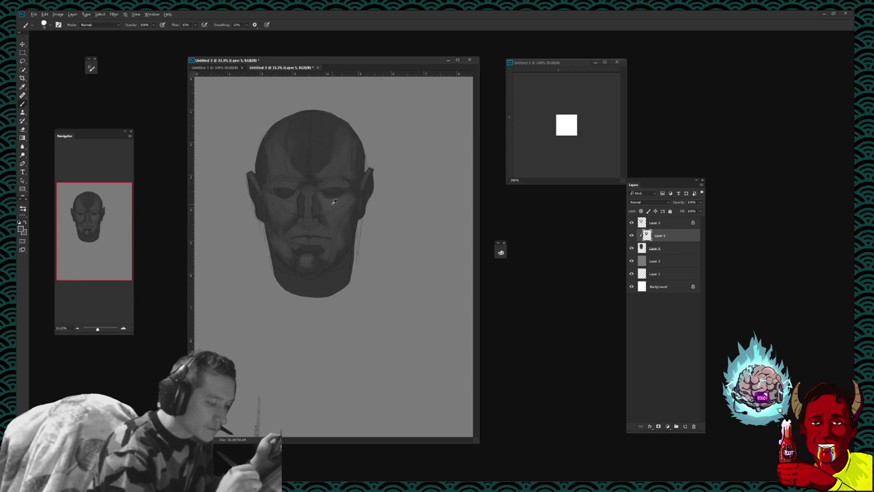
left_click(501, 252)
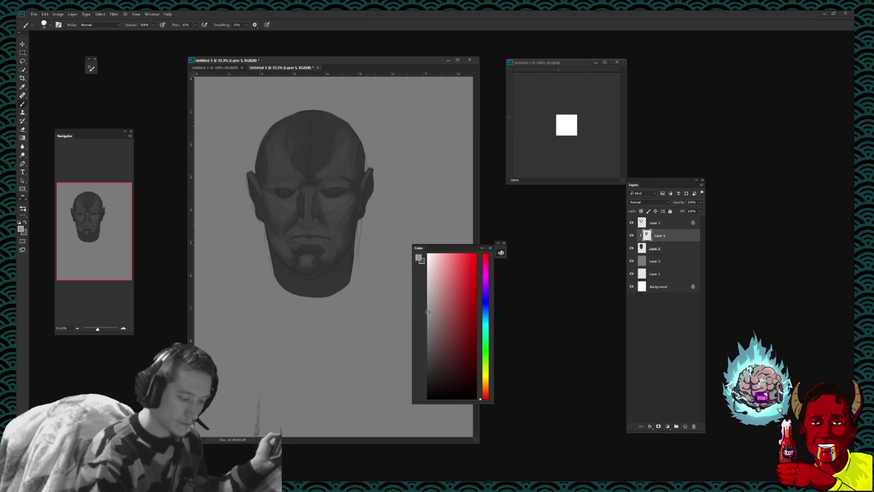
Step: Close the colour picker and paint lighter grey highlights on the left and right cheeks
left_click(501, 253)
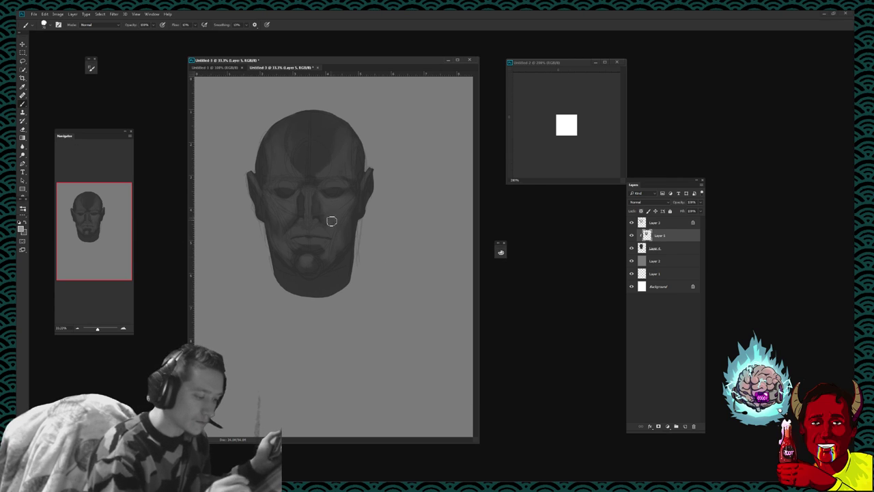
mouse_move(272, 198)
left_mouse_down()
mouse_move(293, 210)
mouse_move(277, 209)
mouse_move(290, 219)
mouse_move(290, 207)
mouse_move(273, 207)
mouse_move(279, 224)
left_mouse_up()
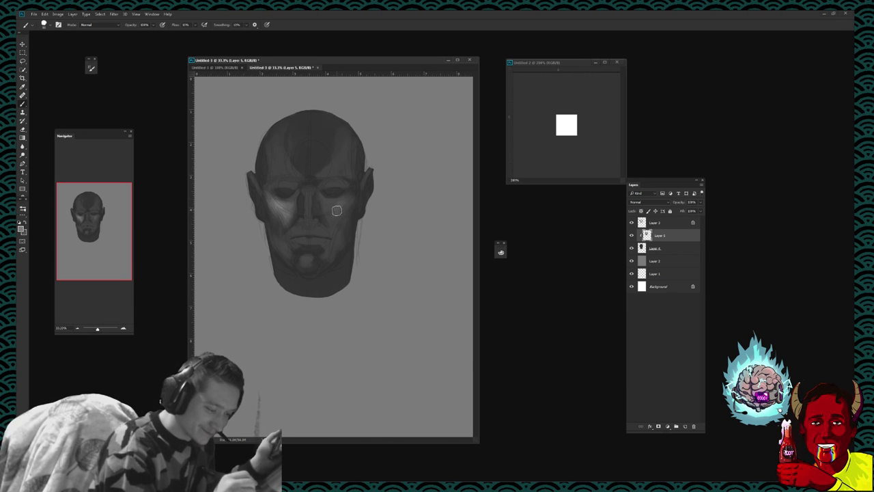
mouse_move(337, 210)
left_mouse_down()
mouse_move(339, 217)
mouse_move(326, 212)
left_mouse_up()
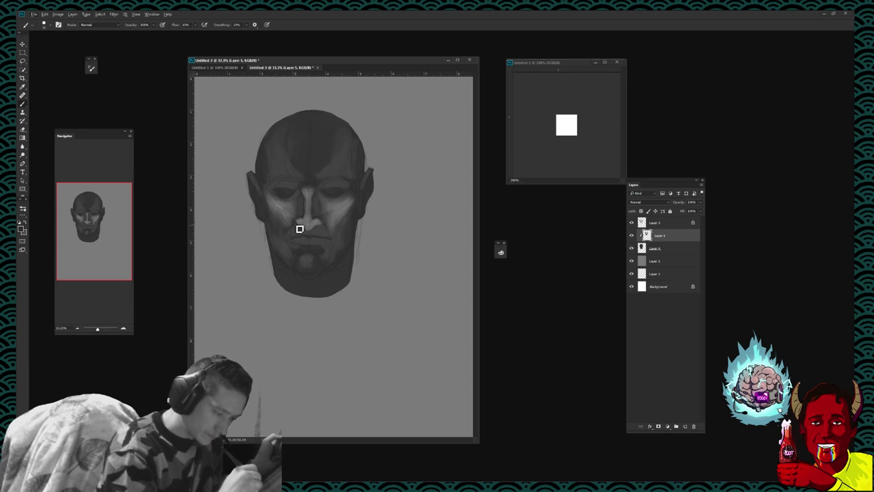
Step: Sample nearby tones to brighten the nose tip and adjust the shading beside the nose
left_click_drag(310, 231, 297, 217)
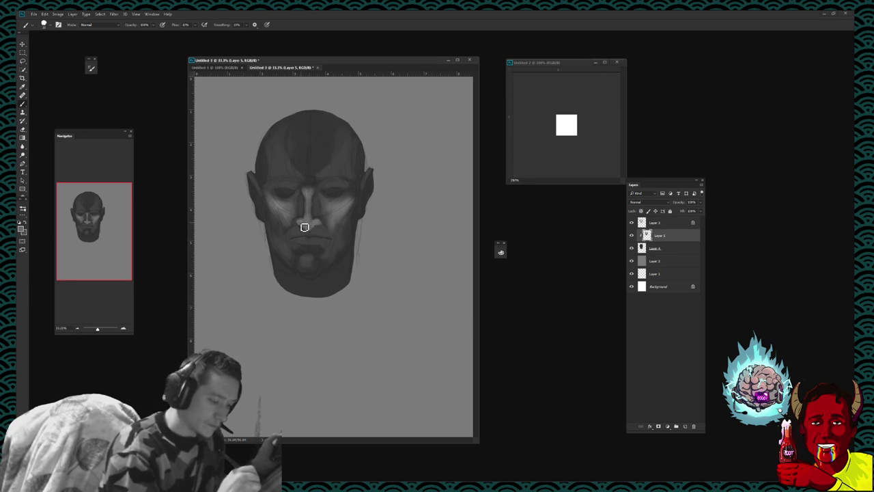
left_click(305, 225, "alt")
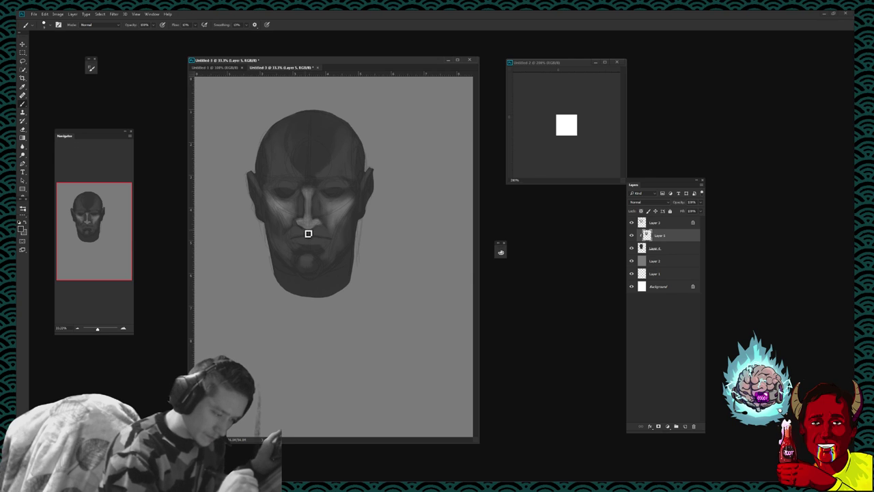
left_click(306, 224, "alt")
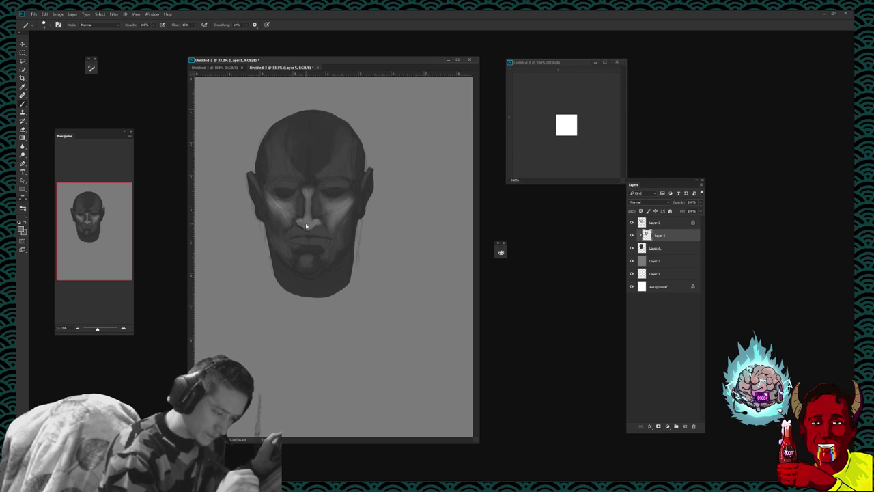
left_click_drag(310, 216, 317, 213)
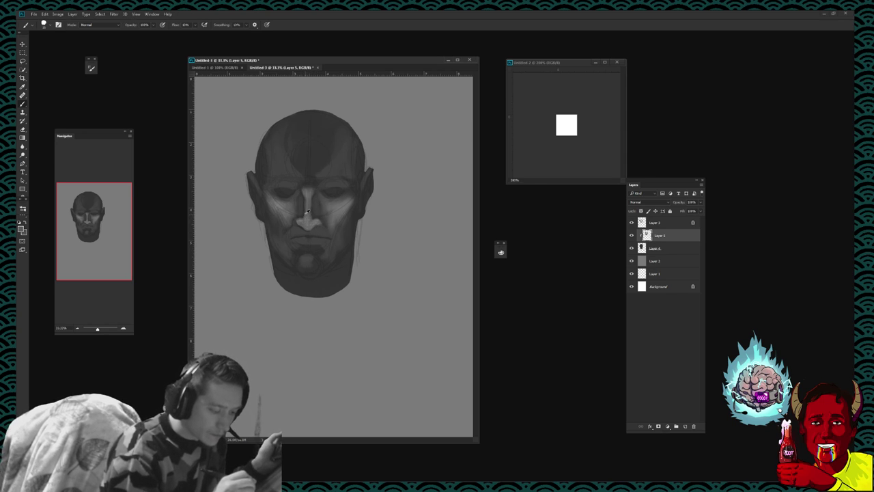
left_click(309, 217, "alt")
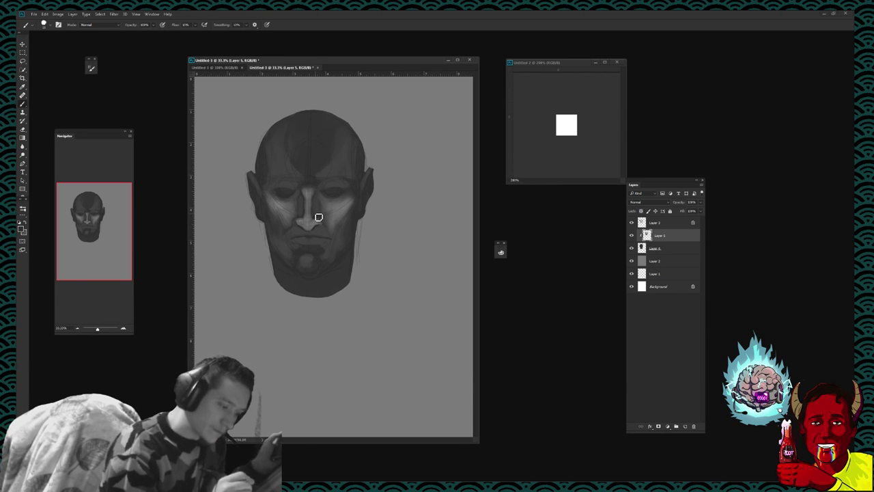
left_click_drag(318, 217, 324, 224)
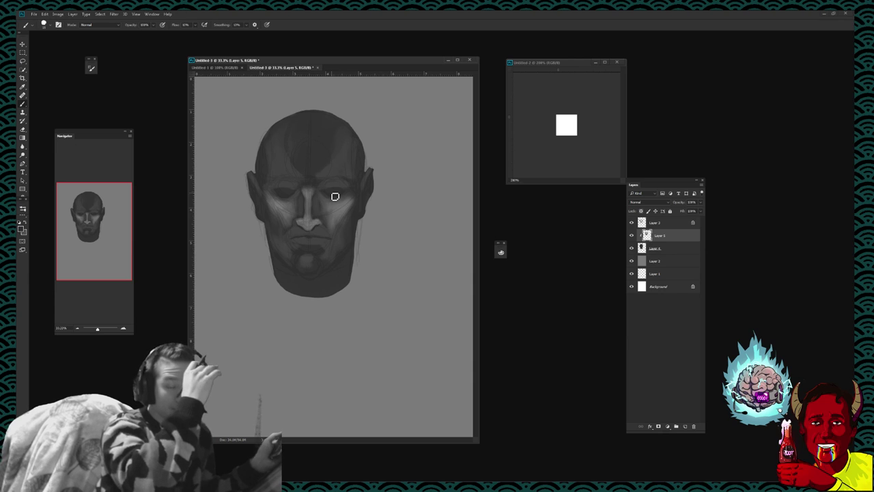
left_click(338, 212, "alt")
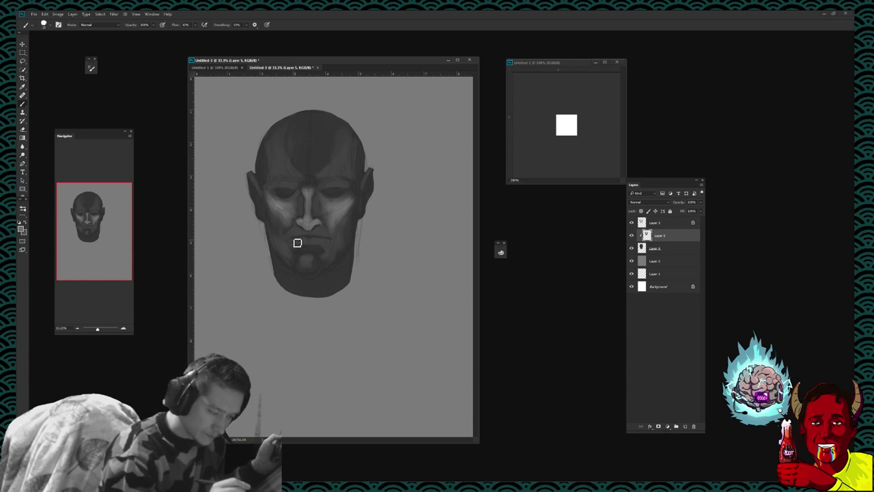
Step: Sample the skin tone, mark the cheek beside the mouth, and highlight both upper eyelids
key("e")
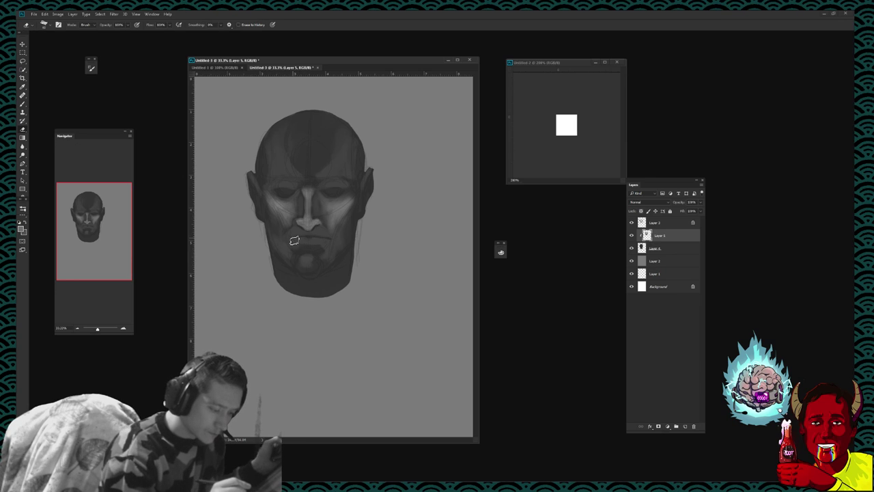
key("b")
left_click(321, 231, "alt")
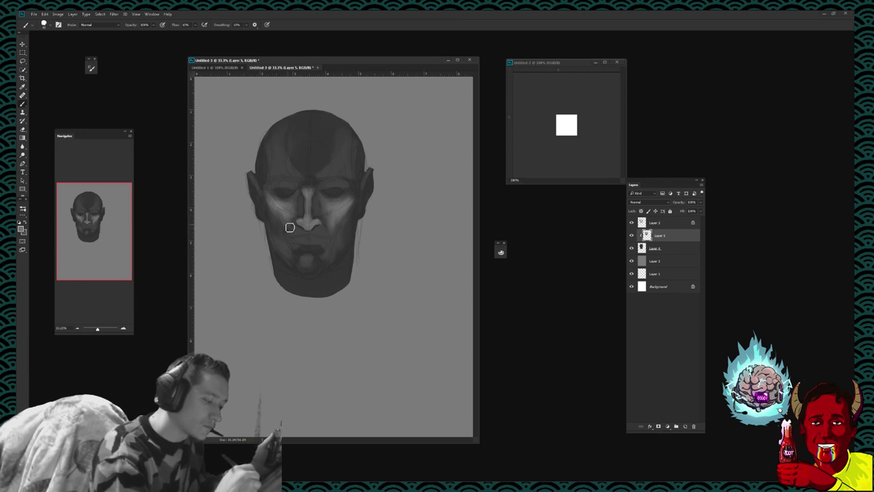
left_click_drag(289, 226, 290, 242)
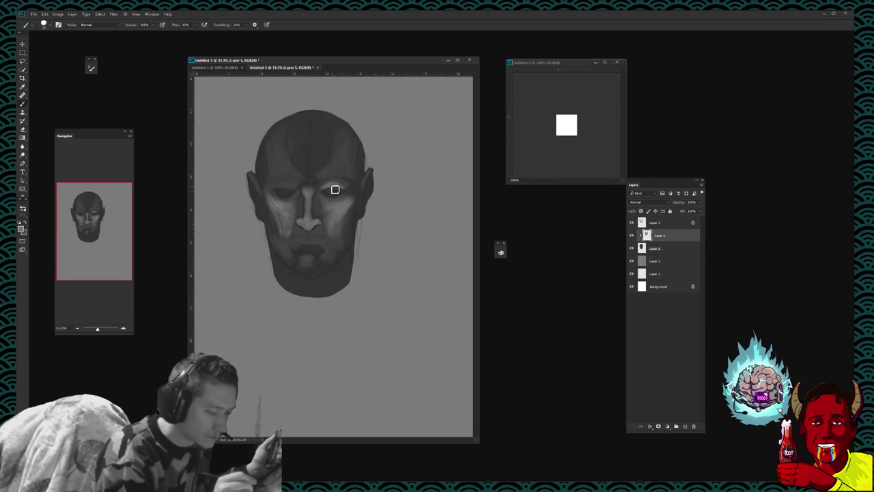
left_click_drag(329, 192, 345, 190)
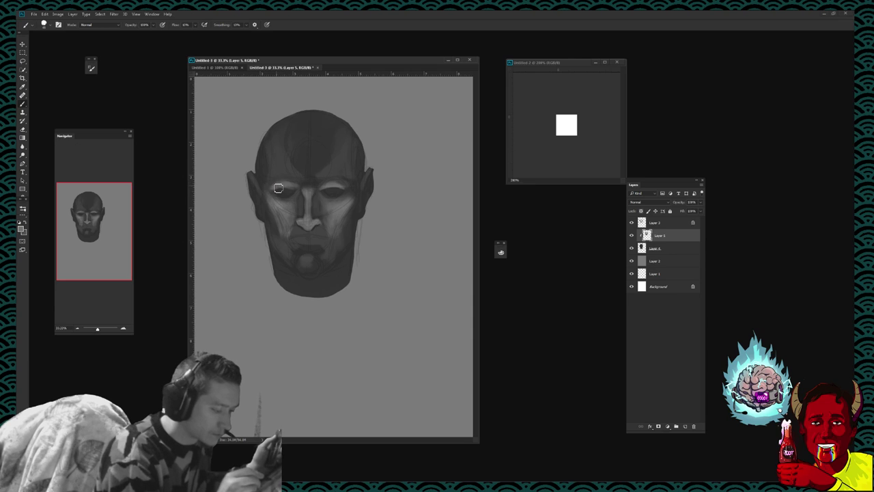
left_click_drag(275, 188, 299, 185)
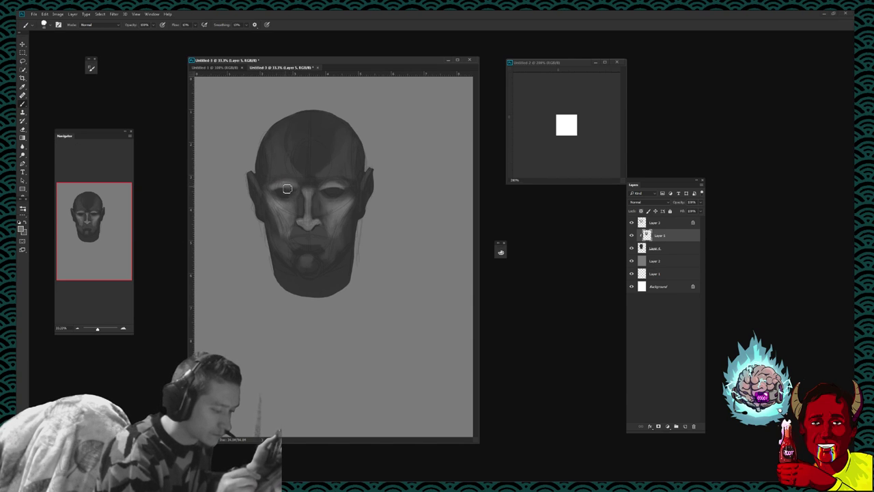
key("e")
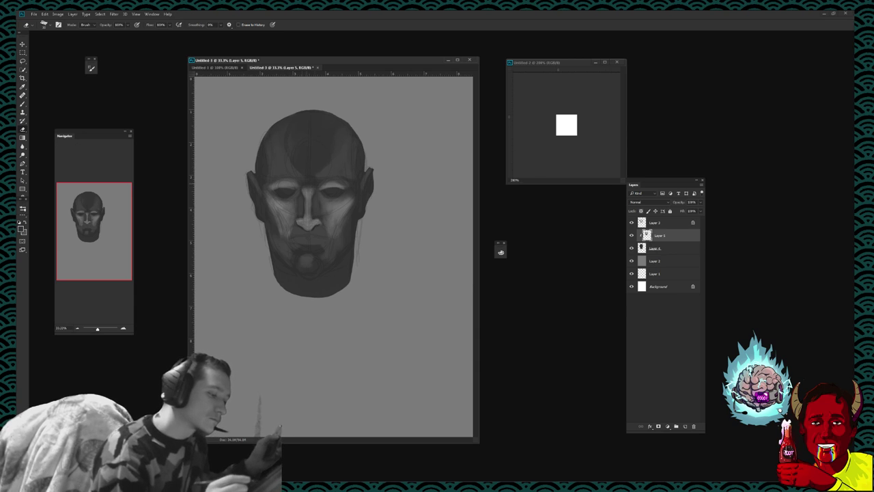
key("b")
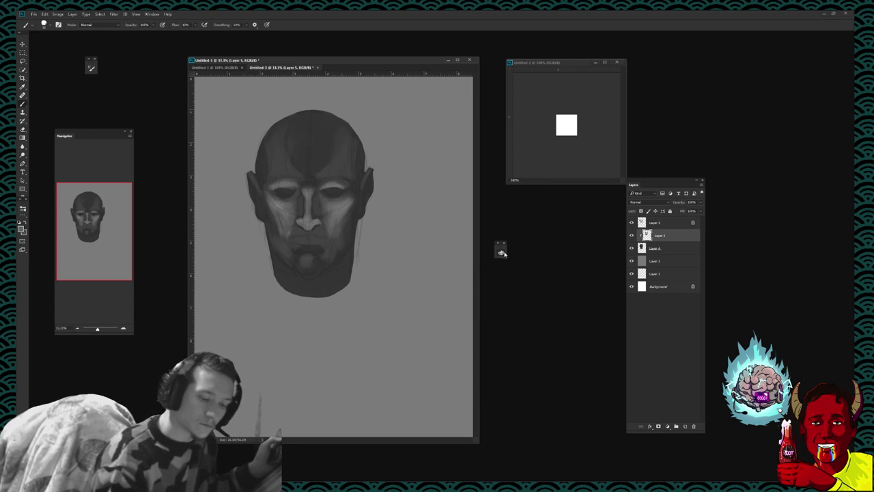
Step: Bring out and expand the Color panel, then pick a lighter grey for the eyes
left_click_drag(499, 247, 590, 236)
left_click(591, 239)
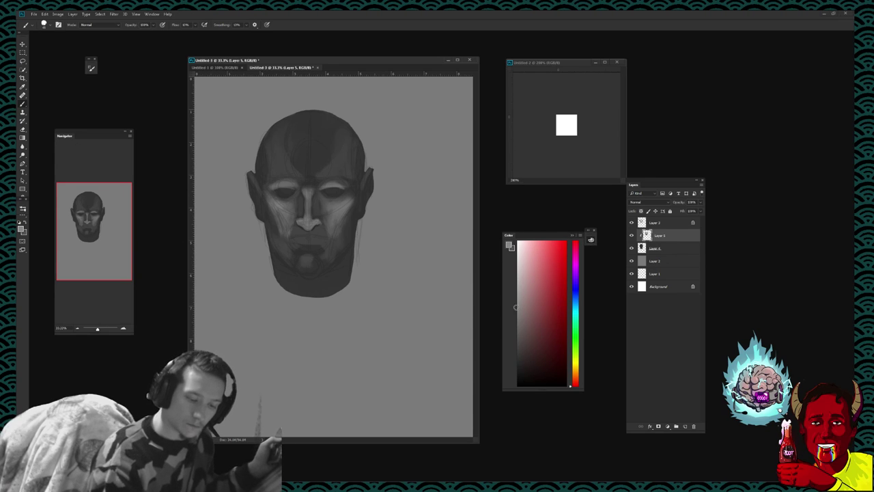
left_click(293, 186, "alt")
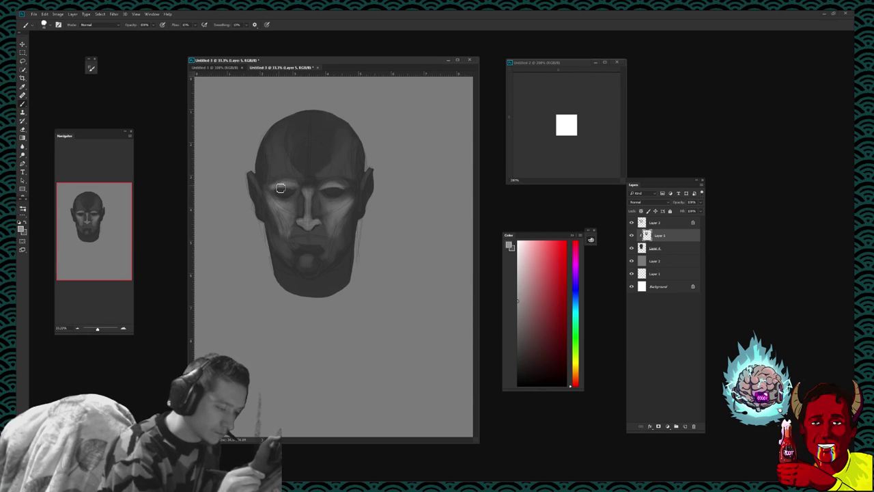
Step: Lighten the eye area and repaint the left eye with a lid line, erasing strokes as needed
left_click_drag(279, 189, 338, 186)
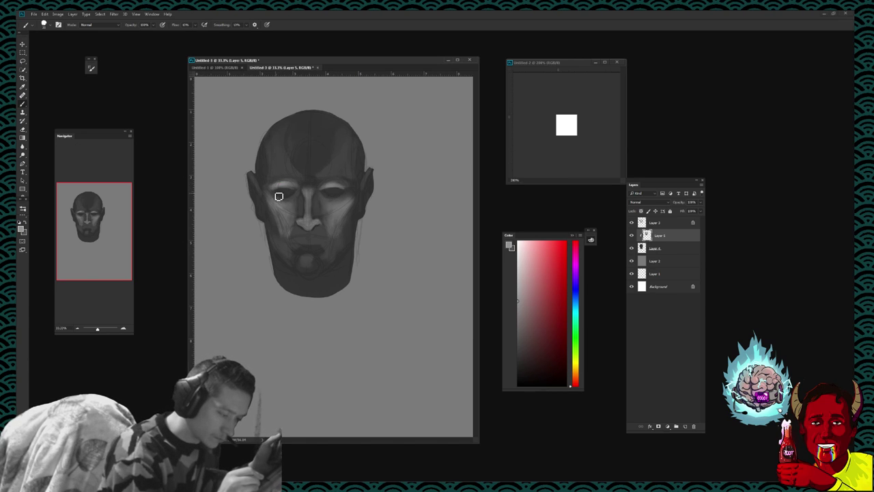
left_click_drag(277, 196, 296, 196)
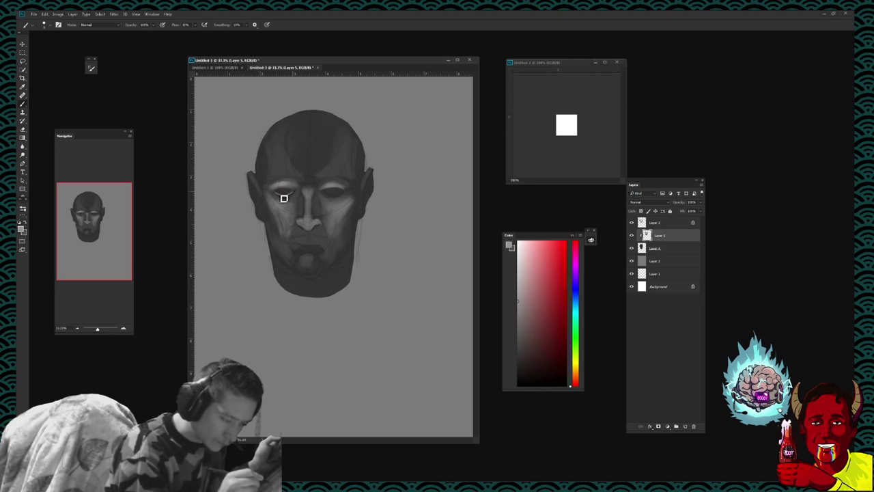
left_click_drag(285, 198, 336, 197)
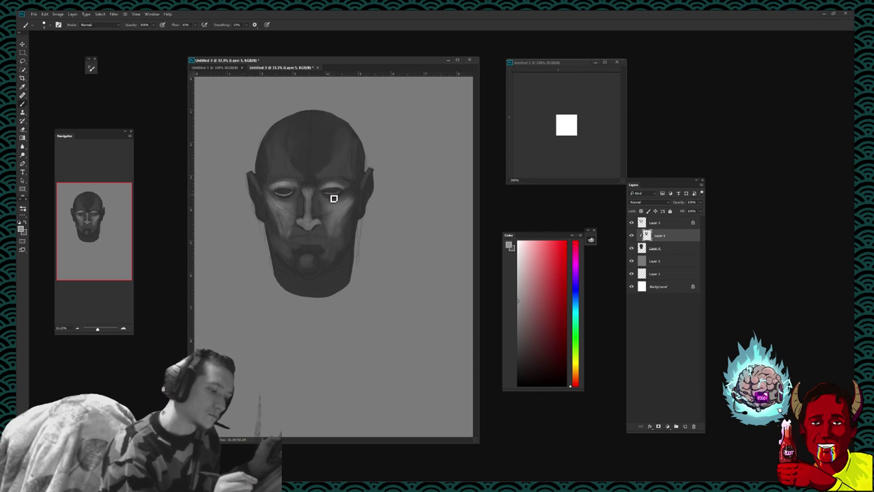
key("e")
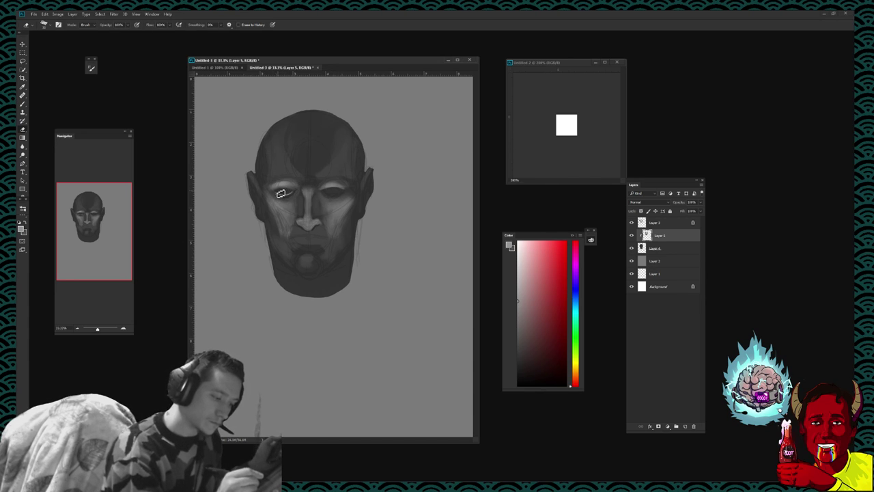
key("b")
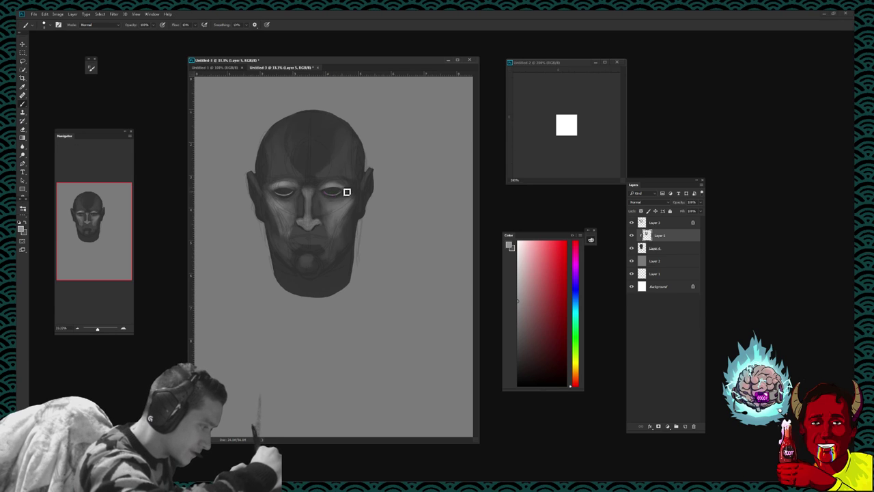
Step: Add a light eyeball highlight, cheek strokes under the left eye, and a right lower-lid highlight
left_click_drag(335, 195, 342, 191)
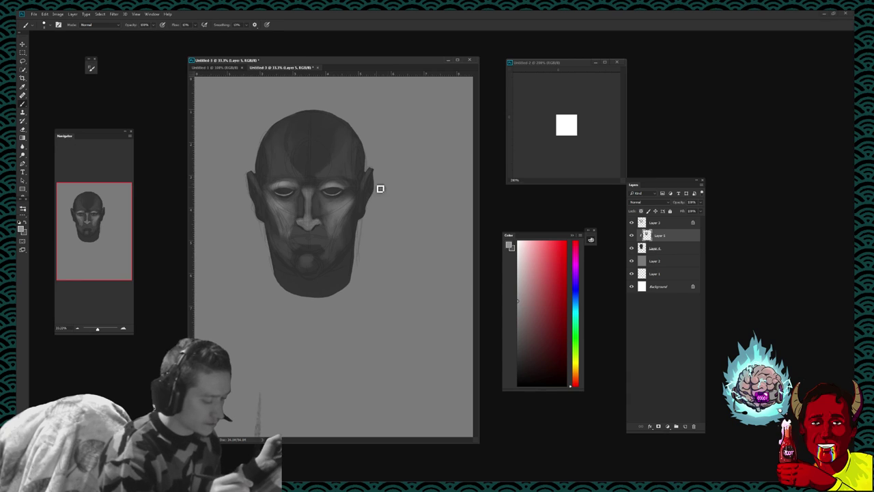
key("e")
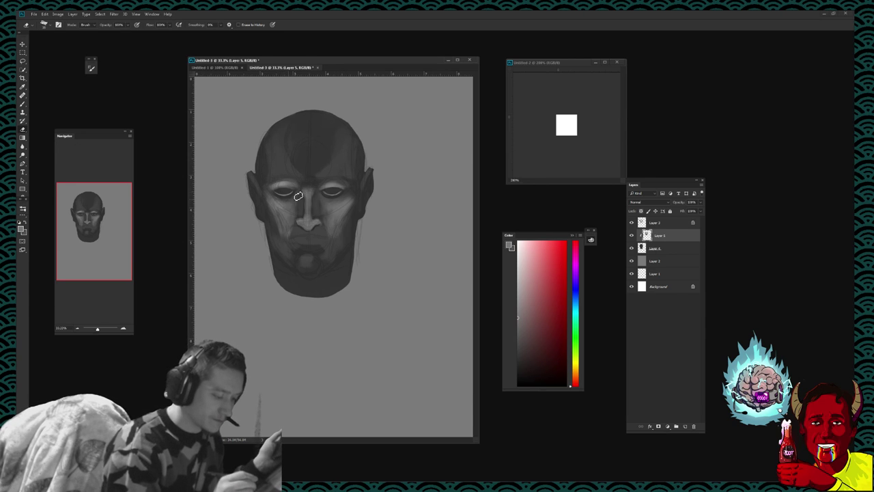
key("b")
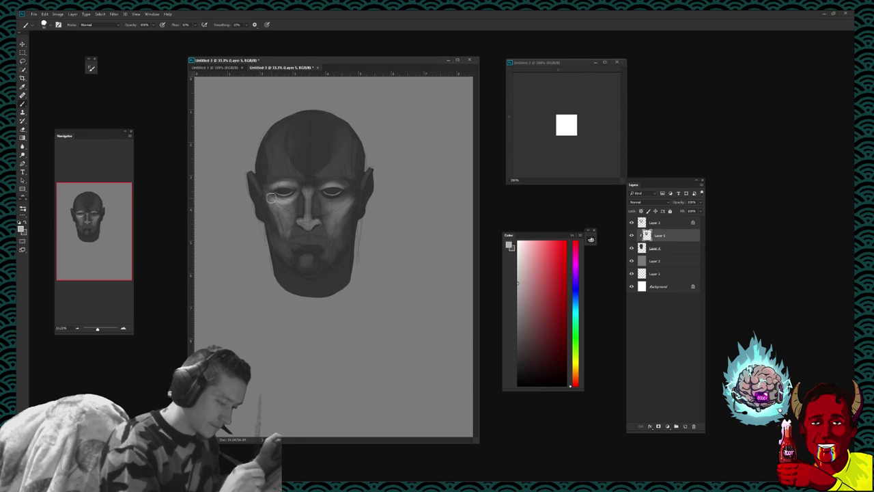
mouse_move(271, 197)
left_mouse_down()
mouse_move(274, 220)
mouse_move(280, 217)
left_mouse_up()
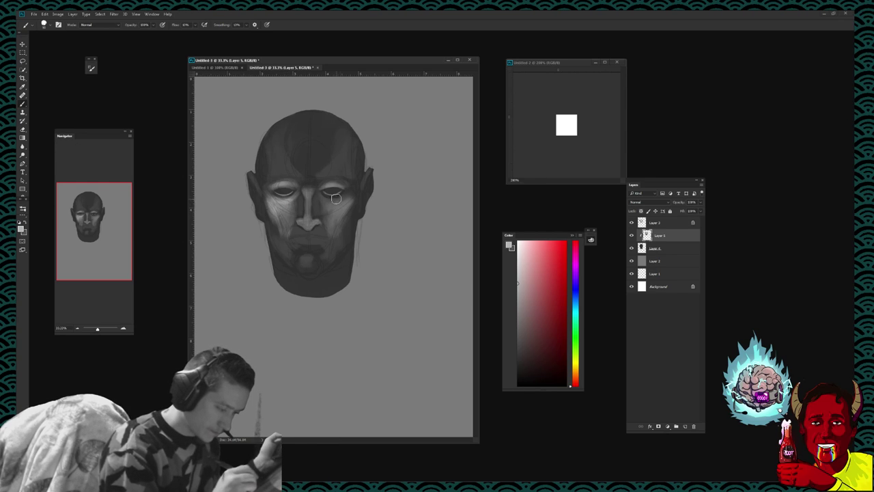
left_click_drag(337, 196, 322, 195)
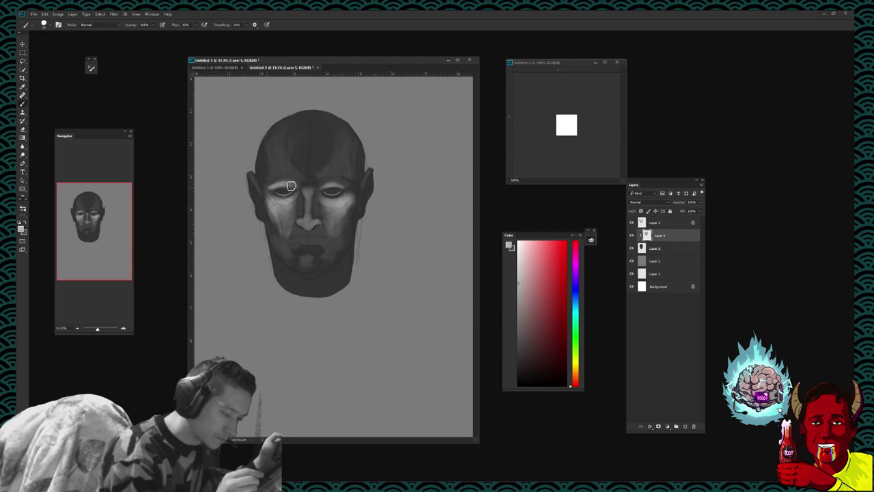
Step: Sample dark and light greys from the eyes, face and head, ending on a light cheek grey
left_click(275, 196, "alt")
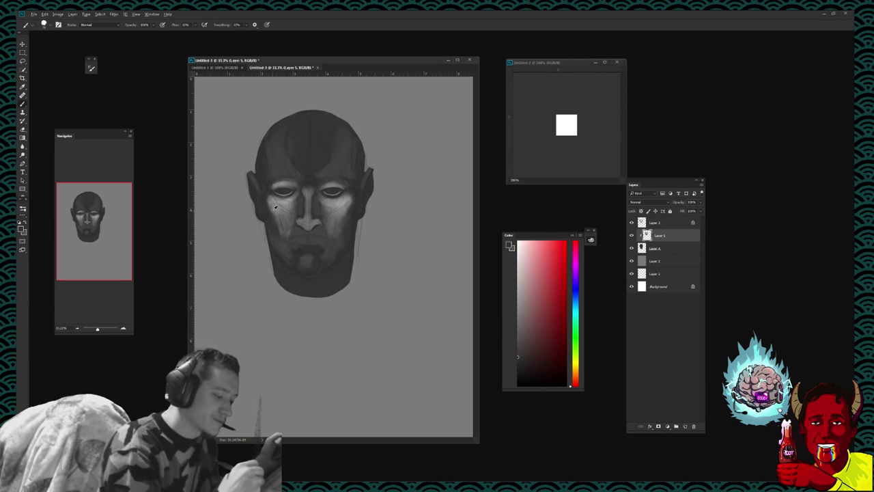
left_click(275, 207, "alt")
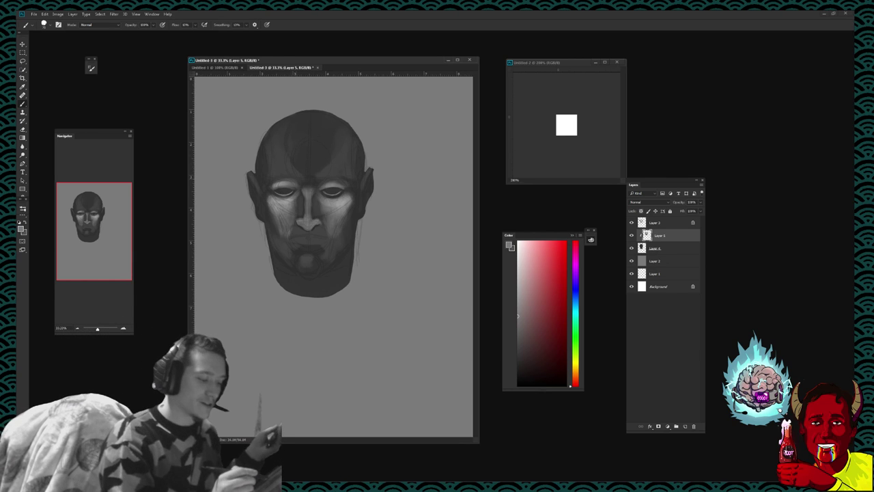
left_click(275, 182, "alt")
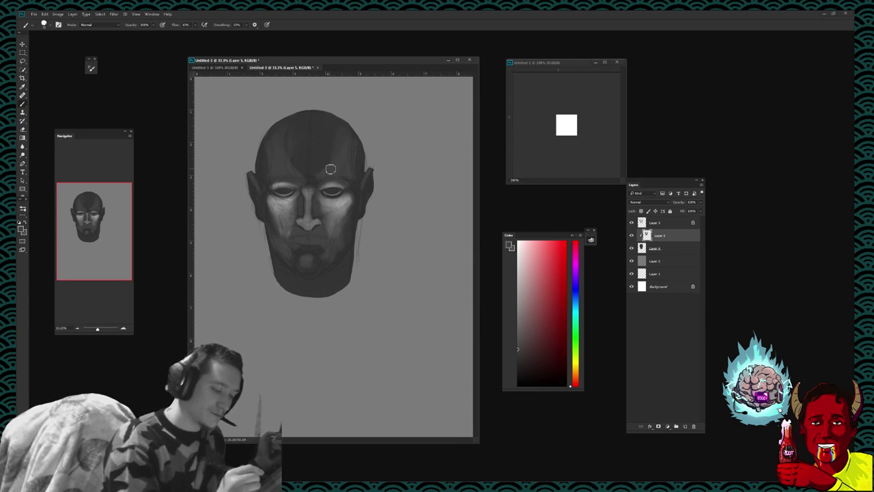
left_click(338, 194, "alt")
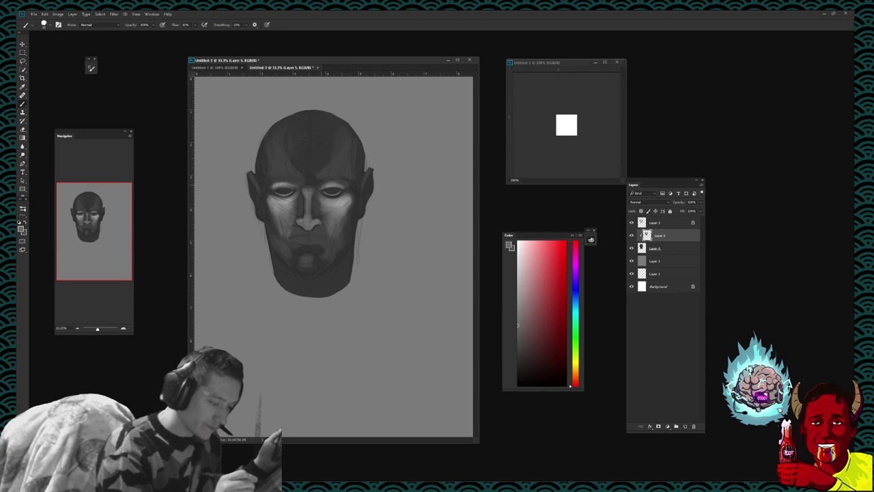
left_click(332, 185, "alt")
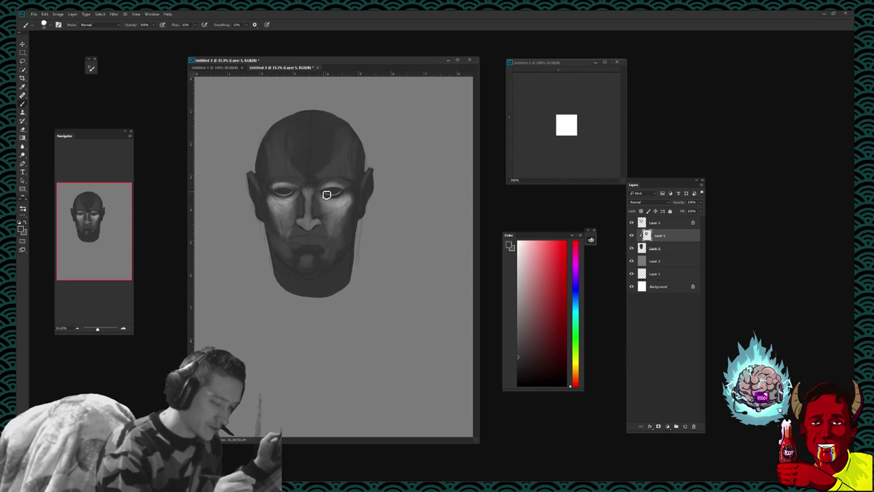
left_click(328, 193, "alt")
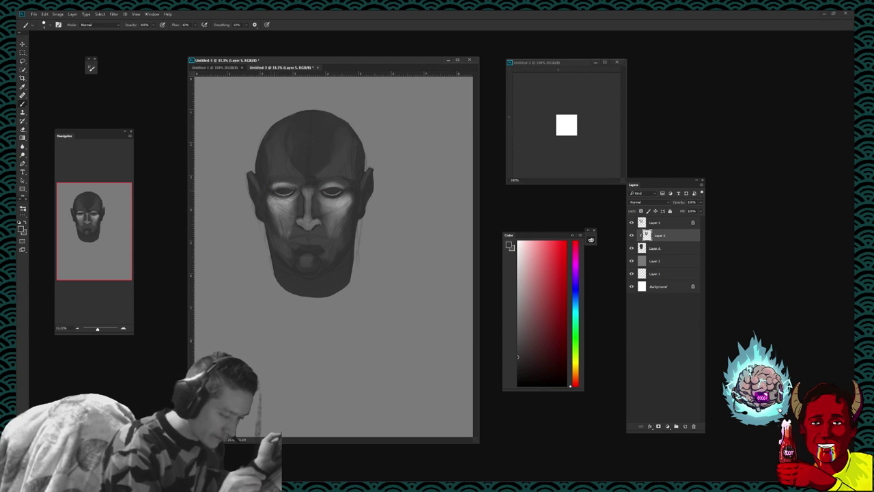
left_click(282, 190, "alt")
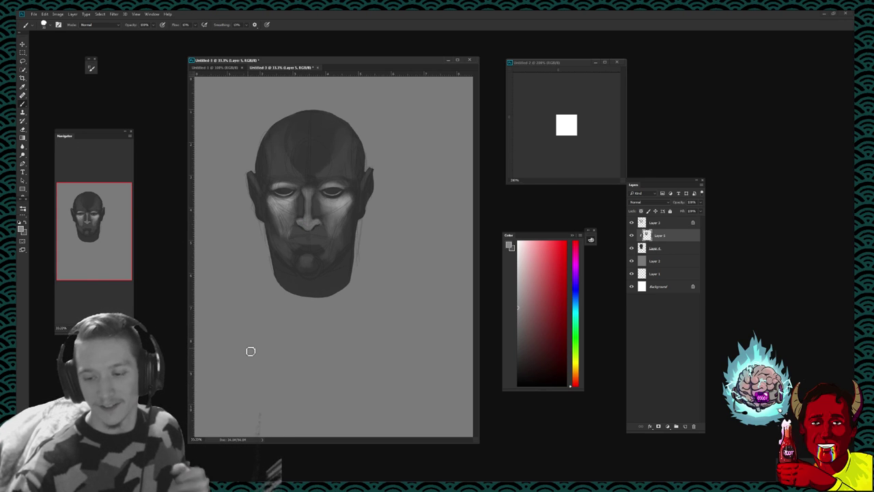
Step: Sample the mid-grey from the nose as the forehead paint colour
left_click(304, 224, "alt")
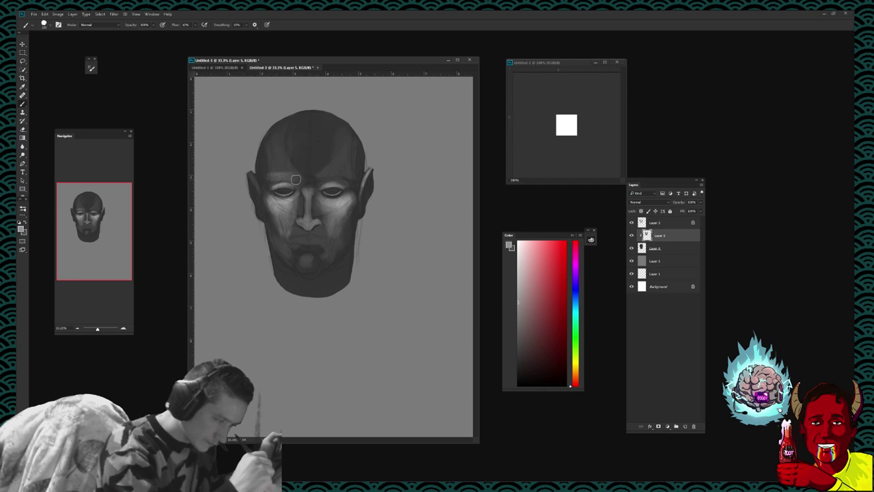
Step: Paint light strokes down the left forehead with sampled greys, then shrink the brush for detail
left_click_drag(299, 181, 296, 178)
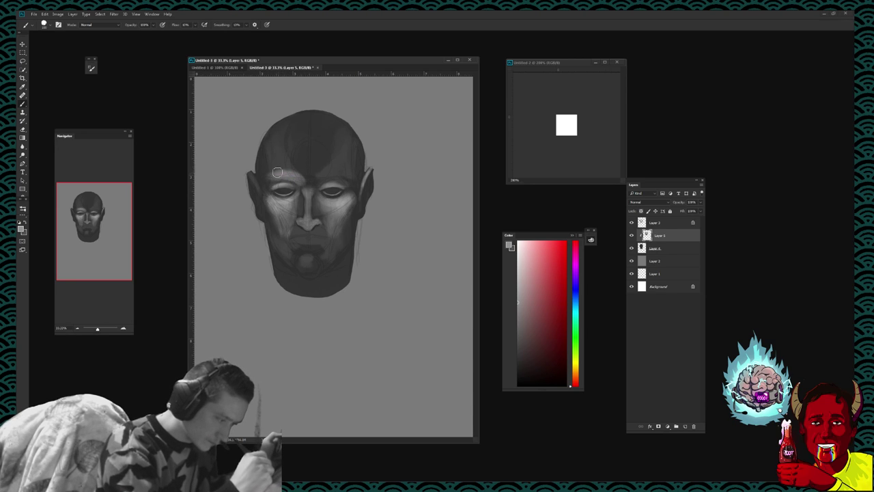
mouse_move(276, 173)
left_mouse_down()
mouse_move(297, 171)
mouse_move(271, 146)
left_mouse_up()
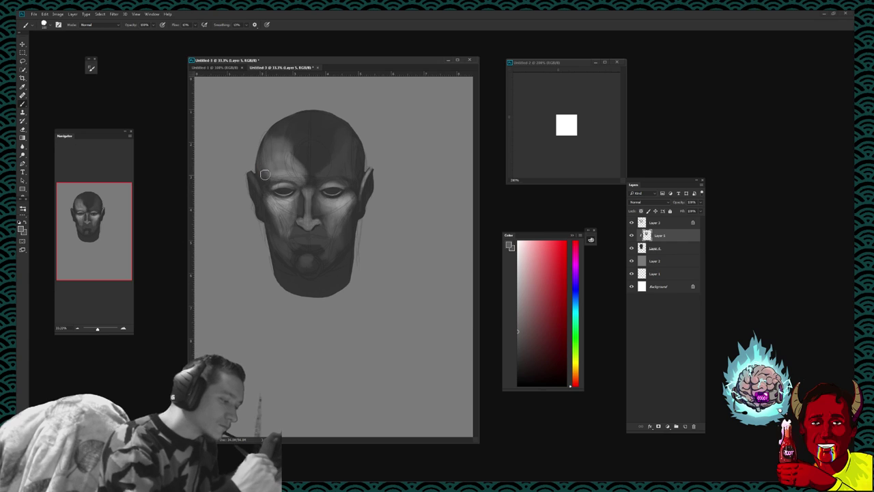
left_click(256, 156, "alt")
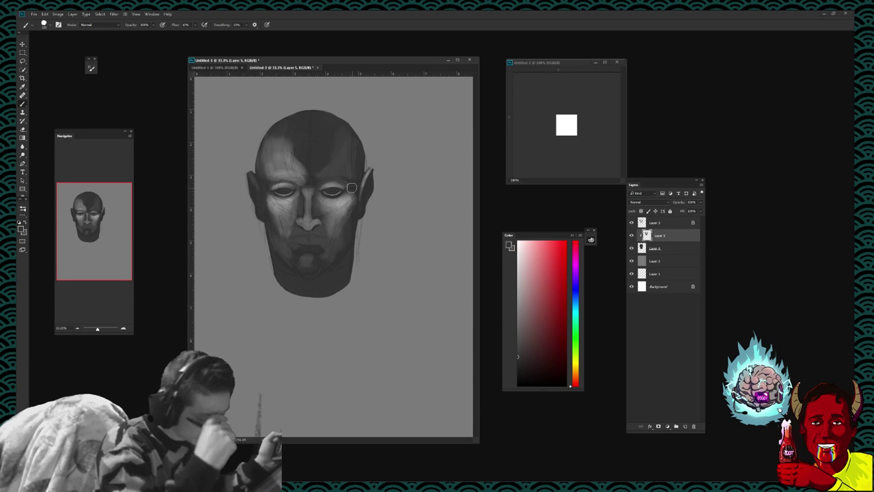
left_click(286, 167, "alt")
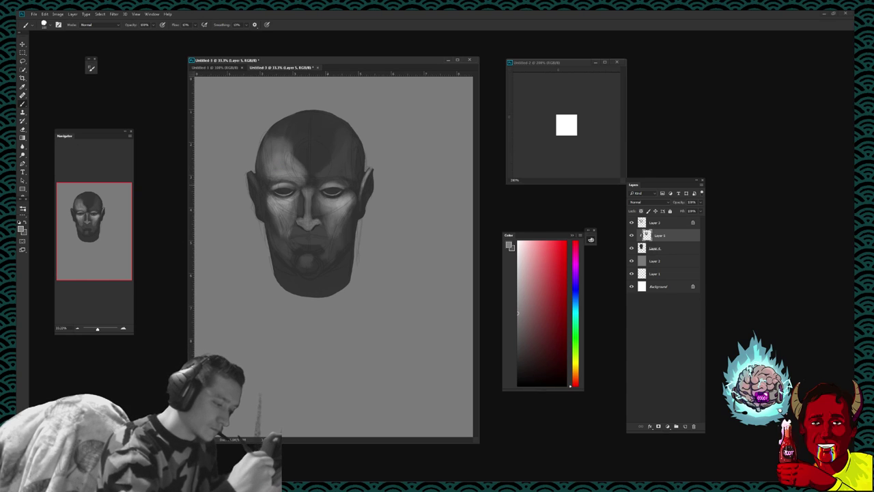
left_click(332, 184, "alt")
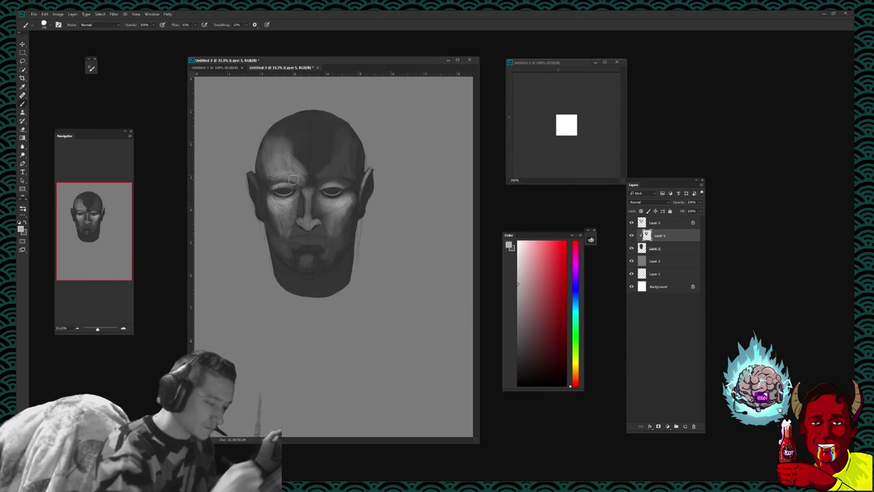
left_click_drag(269, 164, 274, 176)
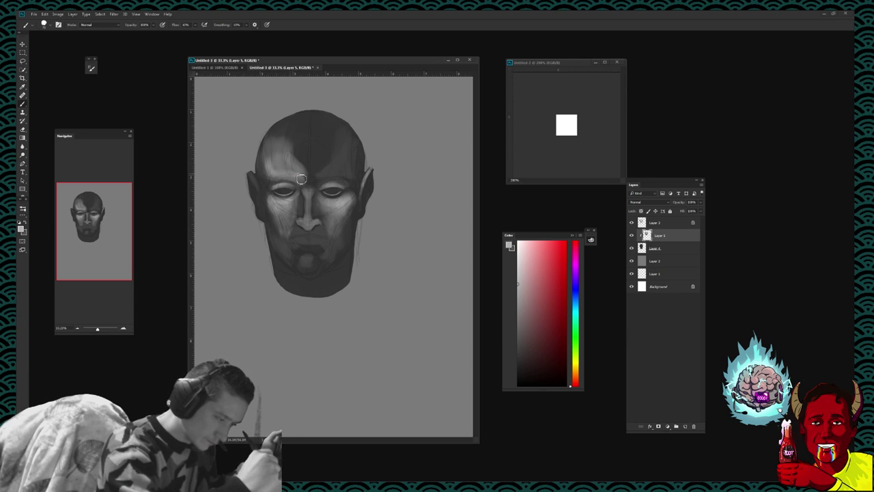
left_click(355, 161, "alt")
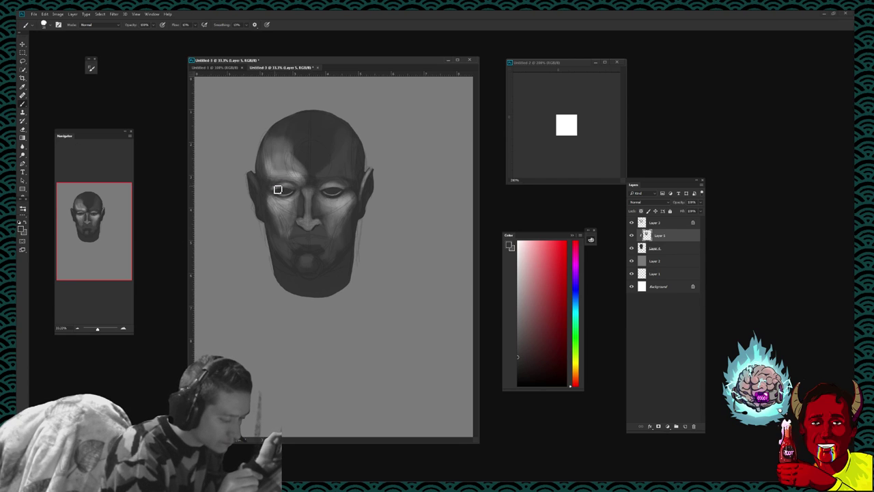
key("bracketleft")
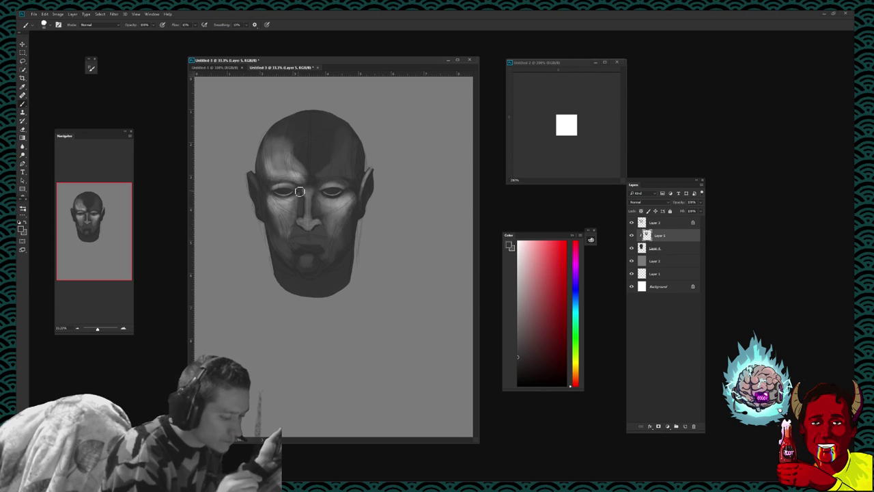
Step: Sample a range of light and dark greys from around both eyes and face
left_click(298, 194, "alt")
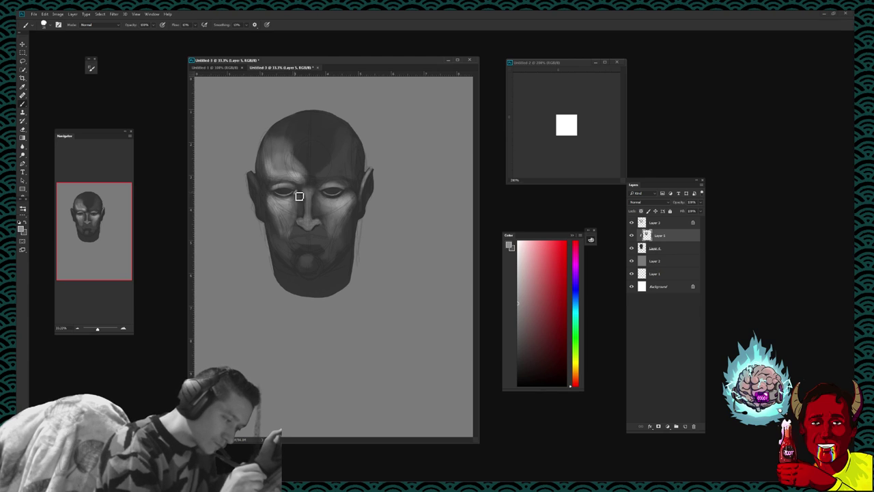
left_click(299, 197, "alt")
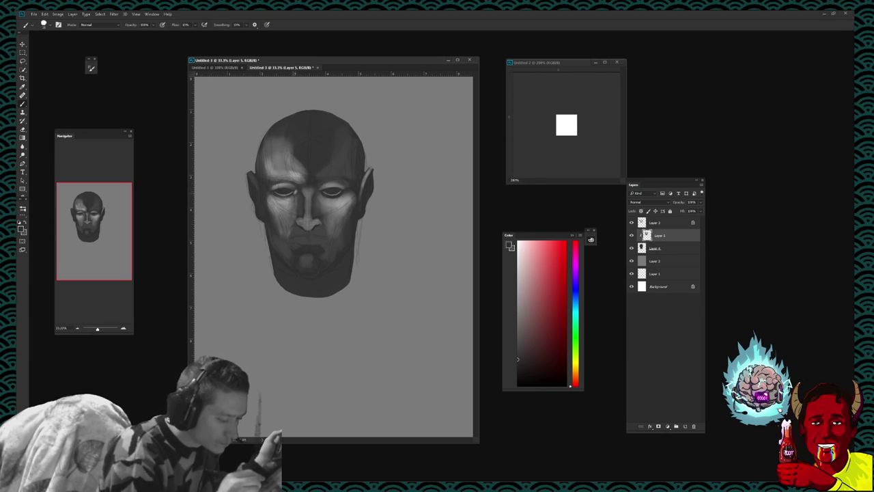
left_click(299, 196, "alt")
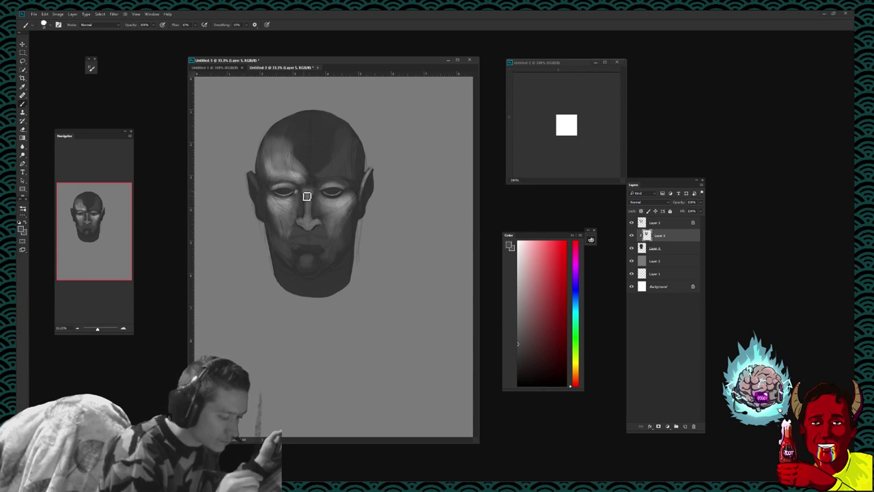
left_click(306, 195, "alt")
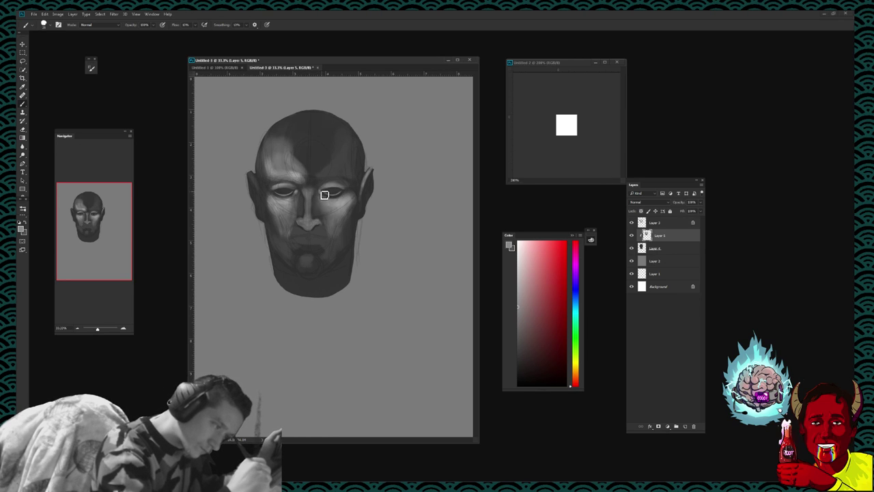
left_click(325, 195, "alt")
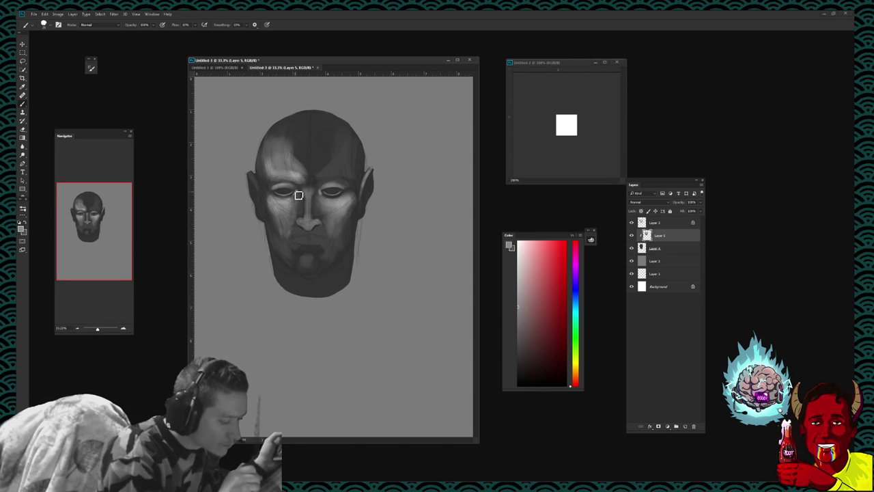
left_click(304, 195, "alt")
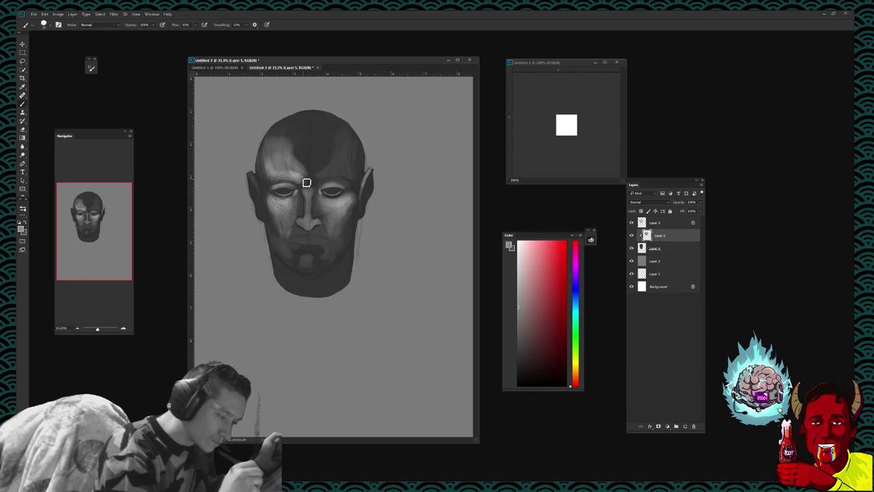
left_click(297, 185, "alt")
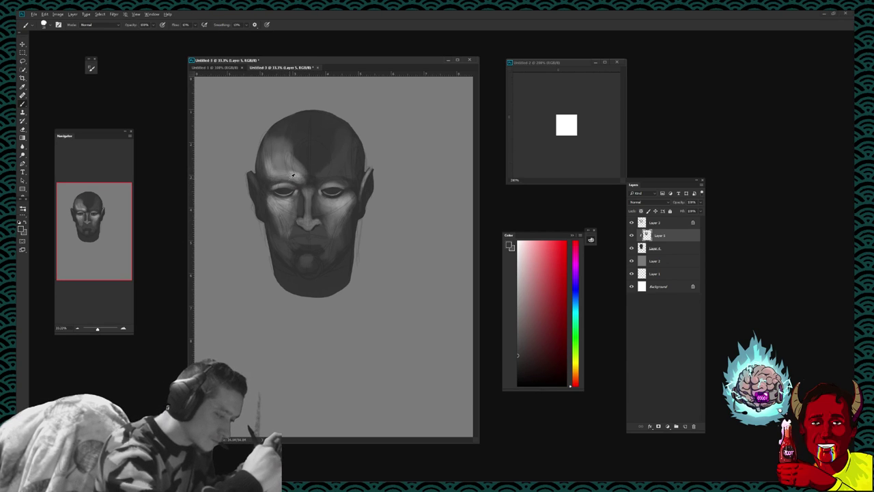
Step: Sample lighter greys from forehead and eyes, zoom in via Navigator, then zoom back to the whole head
left_click(292, 176, "alt")
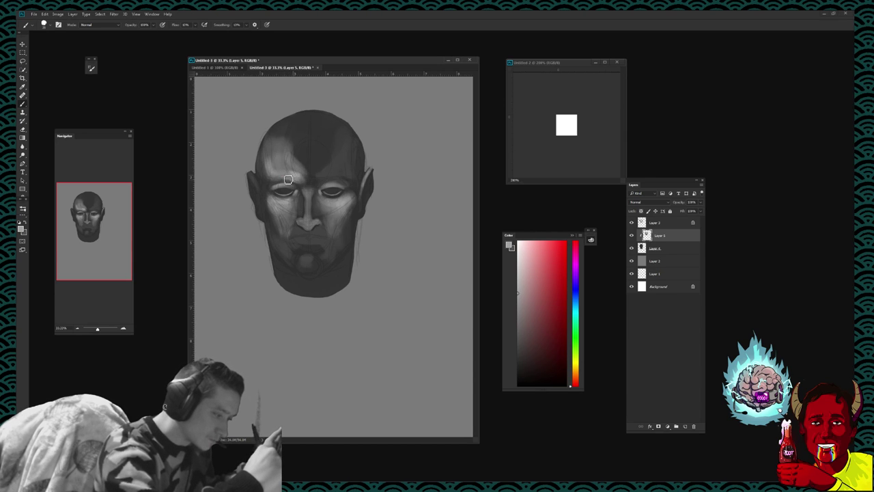
left_click(271, 179, "alt")
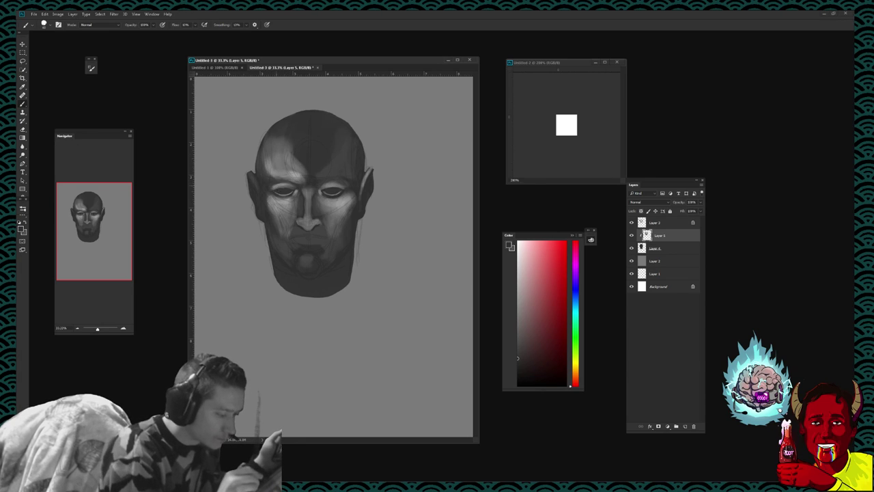
left_click(275, 189, "alt")
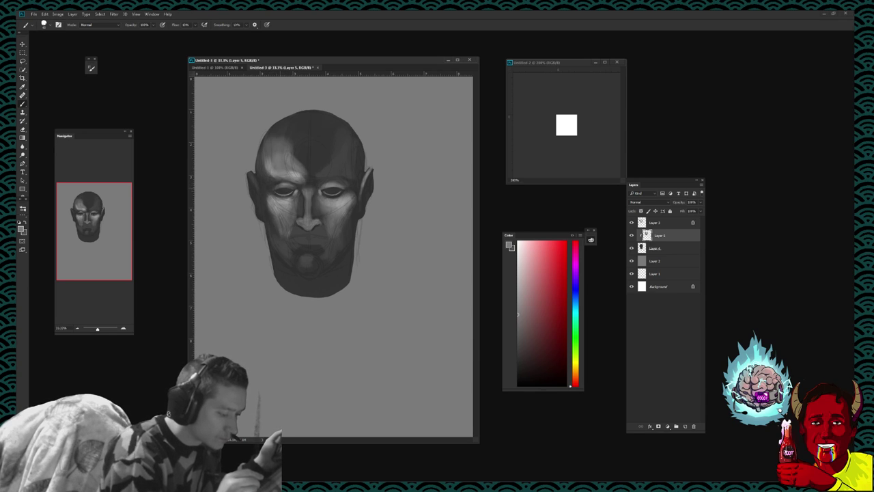
left_click(331, 173, "alt")
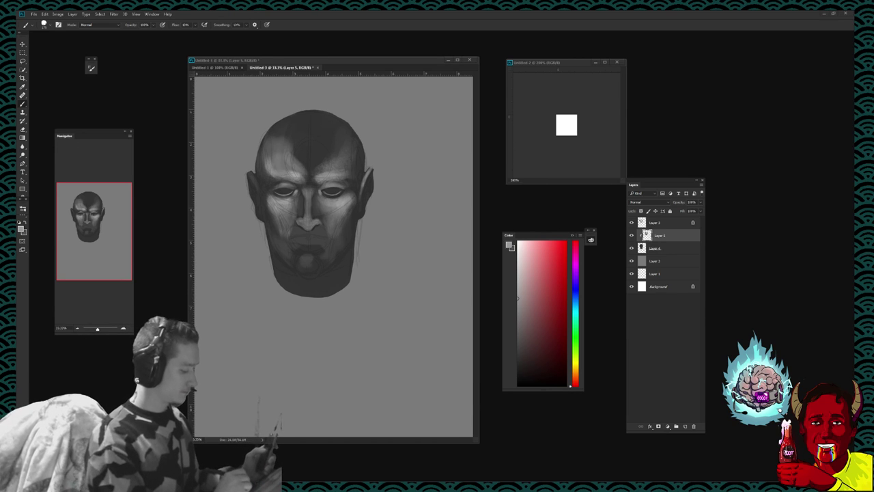
left_click(124, 330)
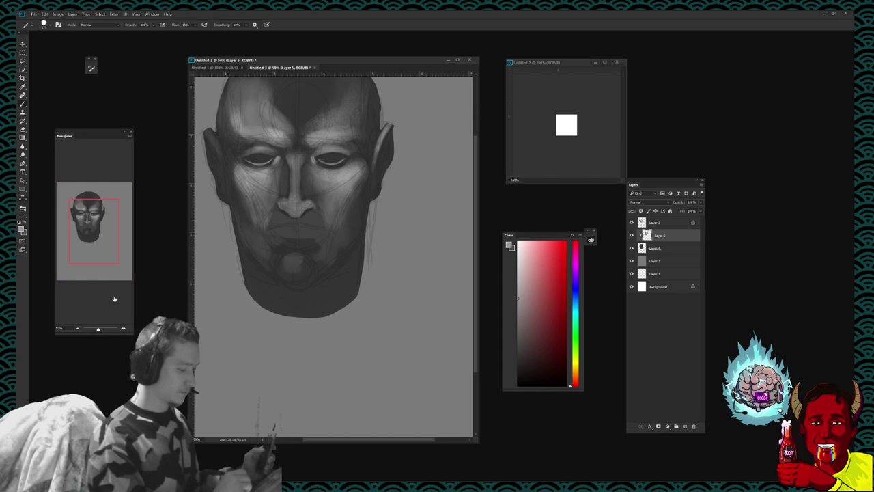
key("ctrl+minus")
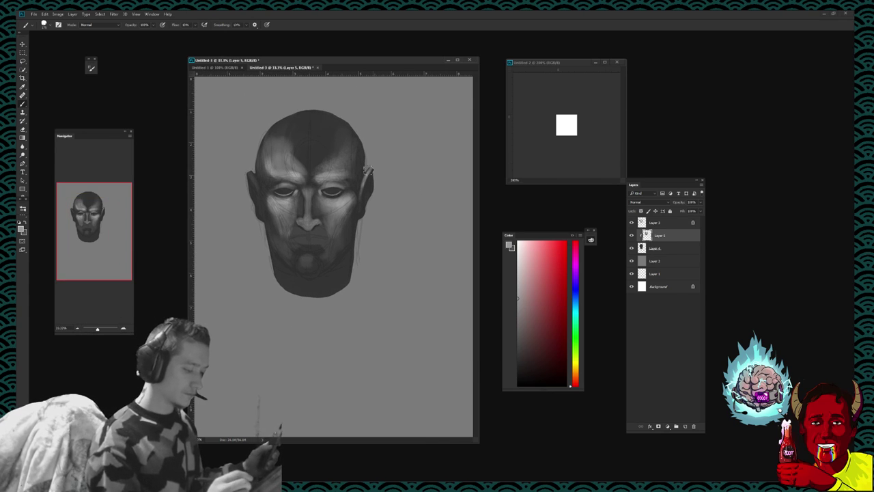
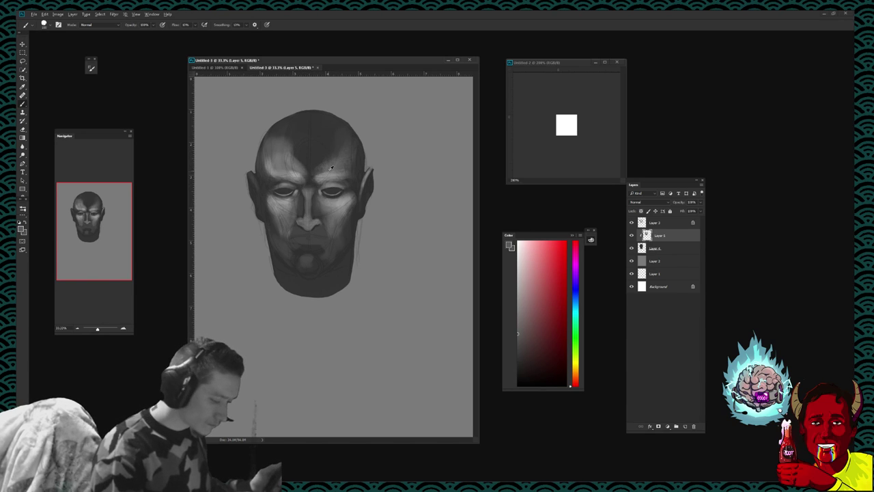
Step: Shrink the brush and sample alternating dark and light greys around the eyes and left cheek
key("bracketleft")
key("bracketleft")
key("bracketleft")
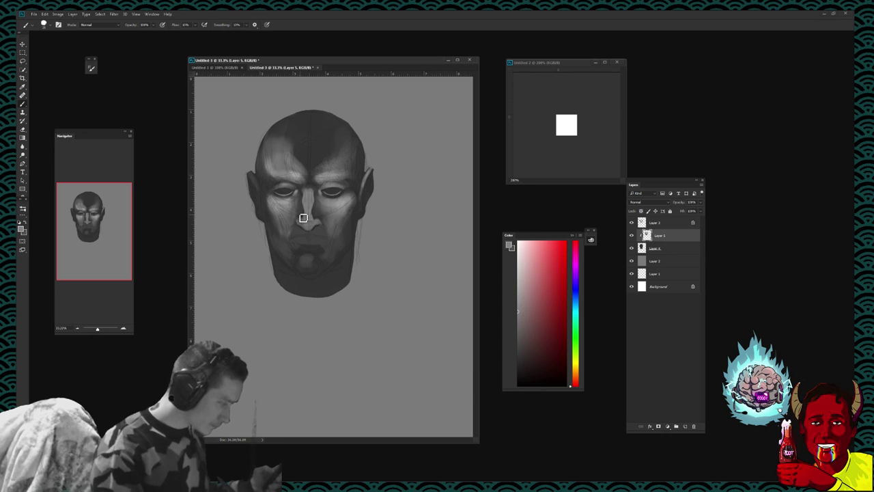
left_click(303, 229, "alt")
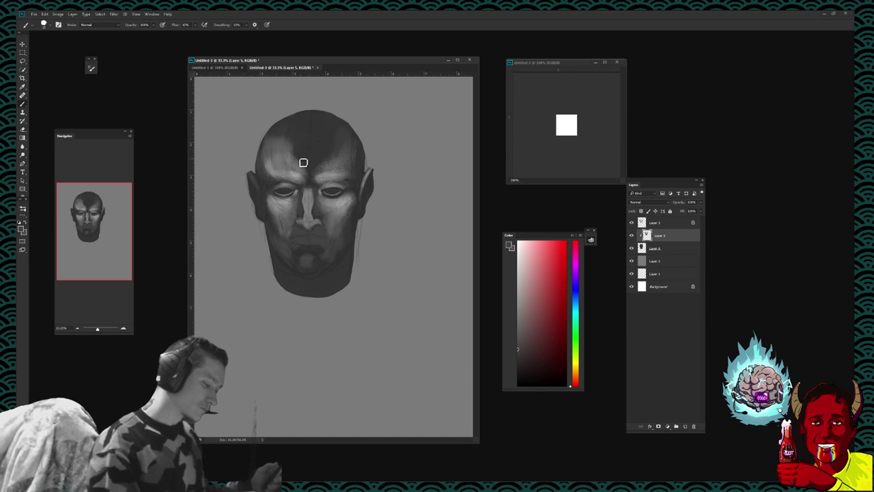
left_click(298, 185, "alt")
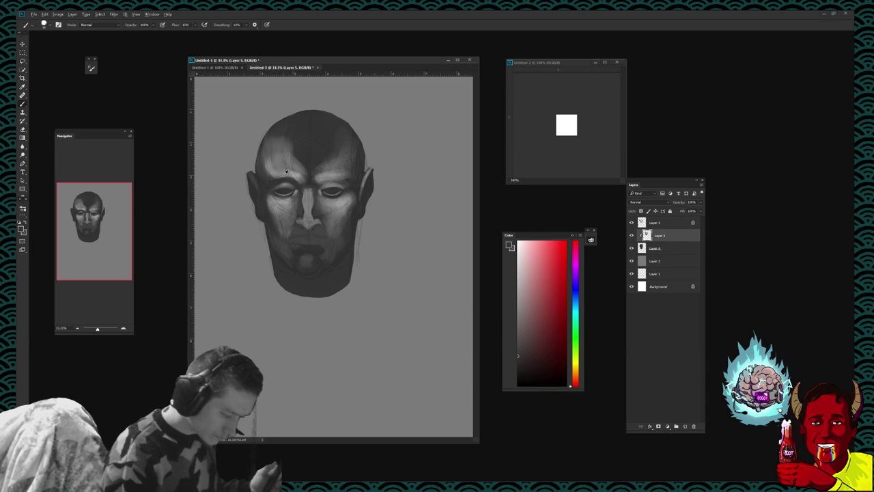
left_click(268, 182, "alt")
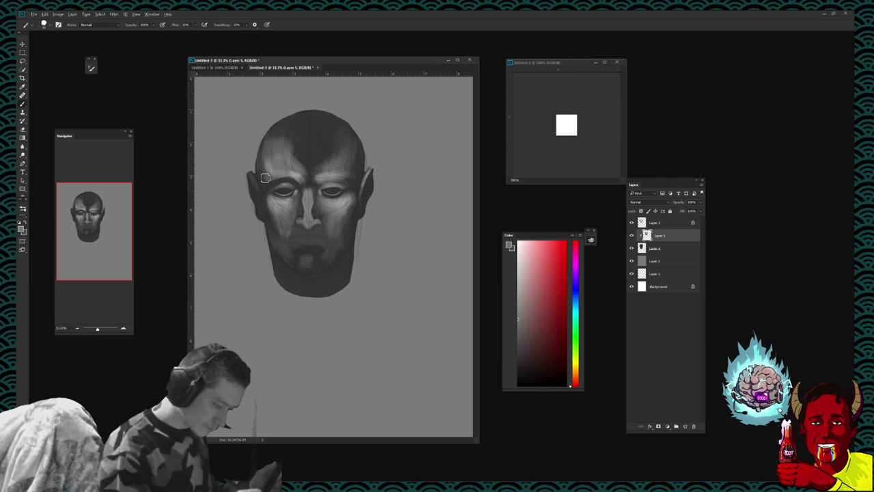
left_click(266, 179, "alt")
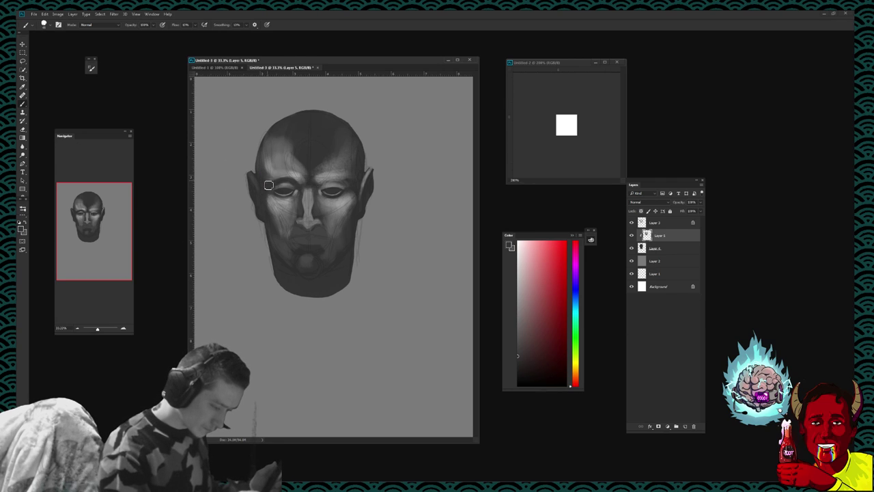
left_click(267, 187, "alt")
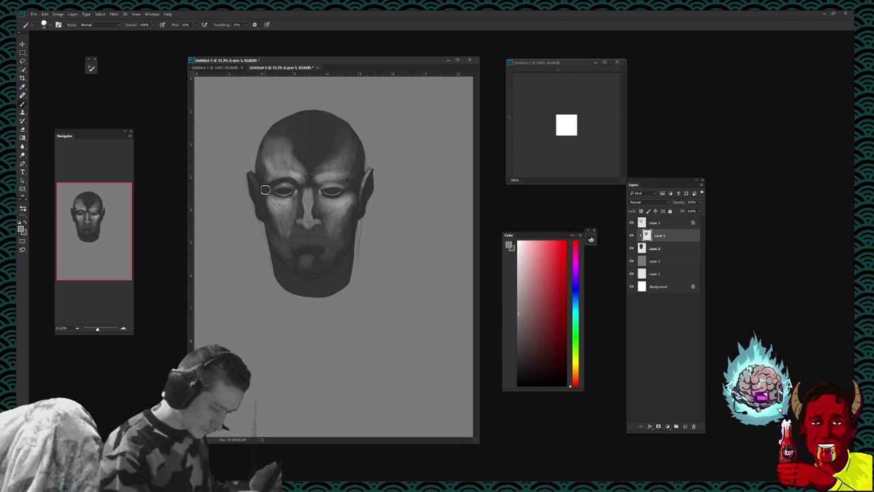
left_click(271, 188, "alt")
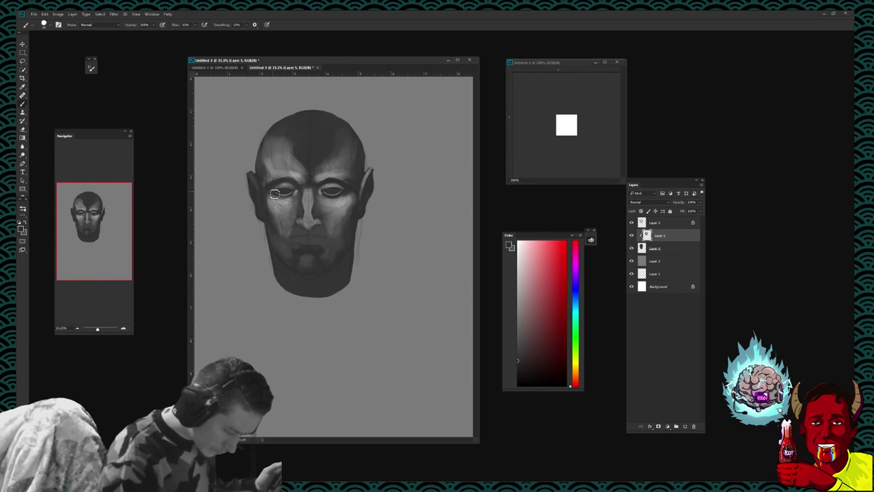
Step: Sample greys from the right cheek, jaw and left cheek, finishing on a dark shadow tone
left_click(352, 216, "alt")
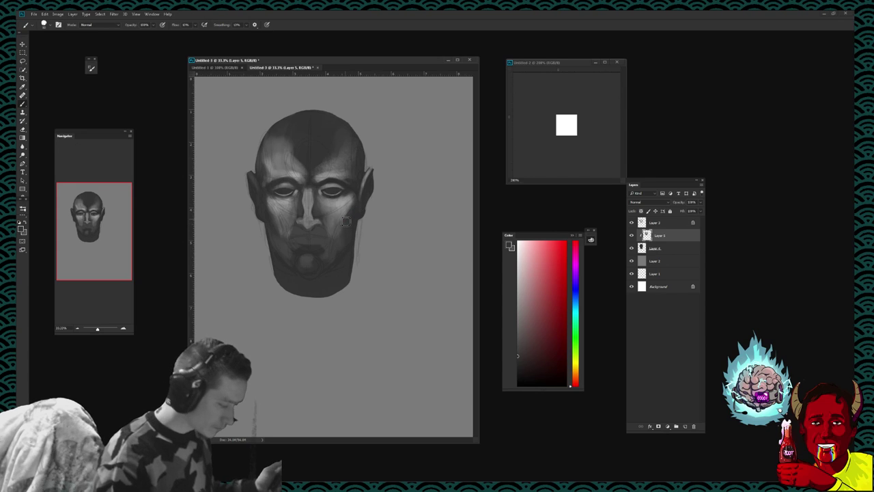
left_click(337, 229, "alt")
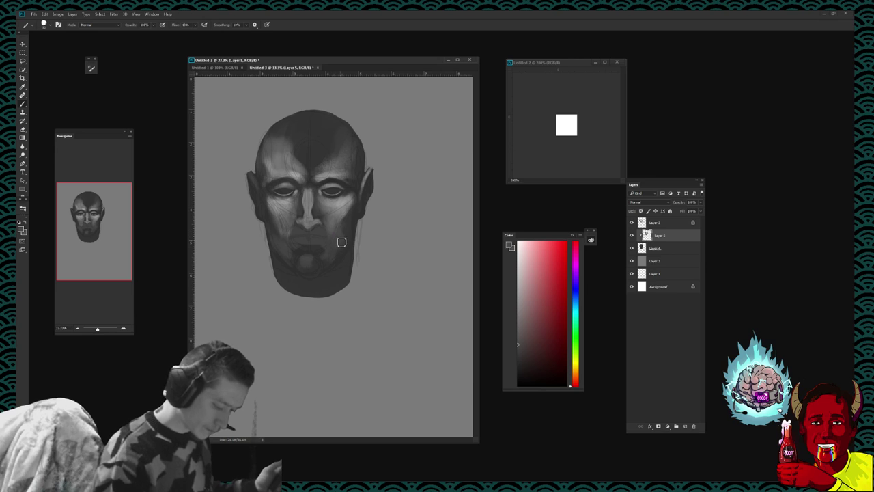
left_click(334, 224, "alt")
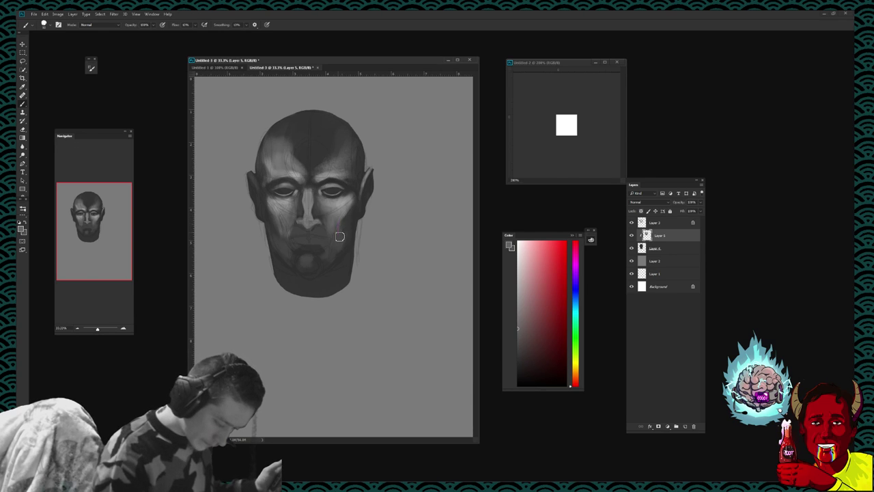
left_click(342, 237, "alt")
left_click(345, 245, "alt")
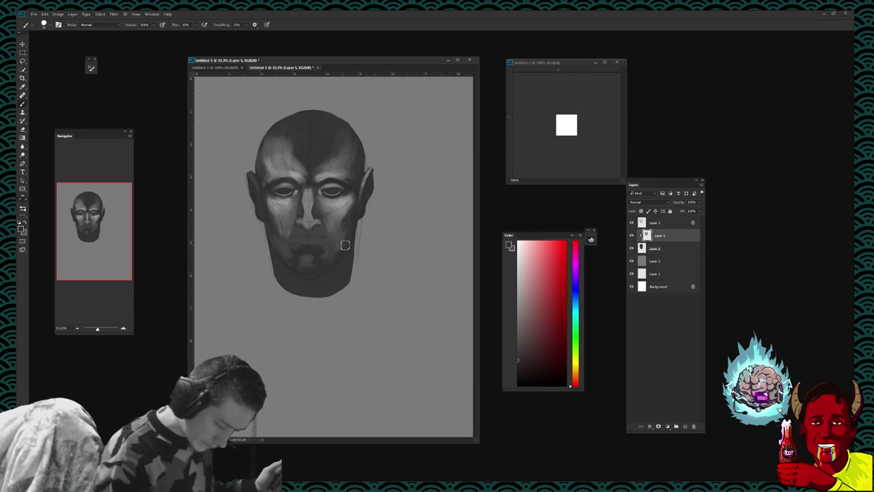
left_click(341, 238, "alt")
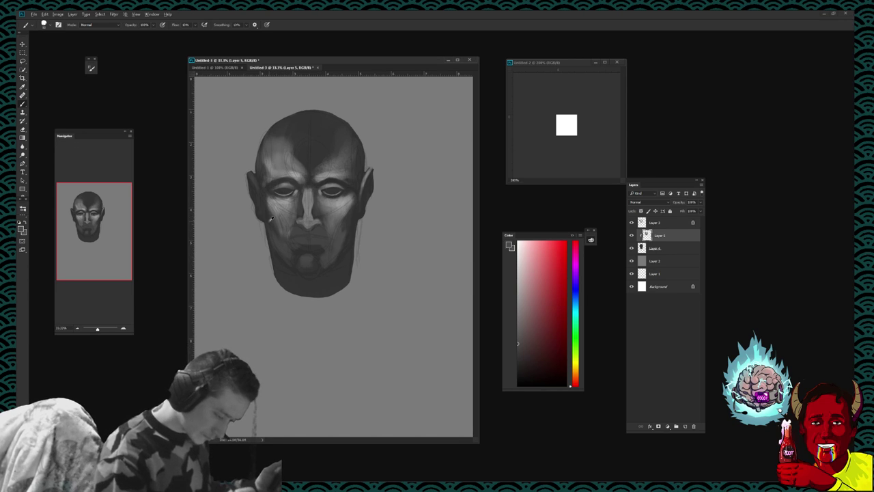
left_click(280, 240, "alt")
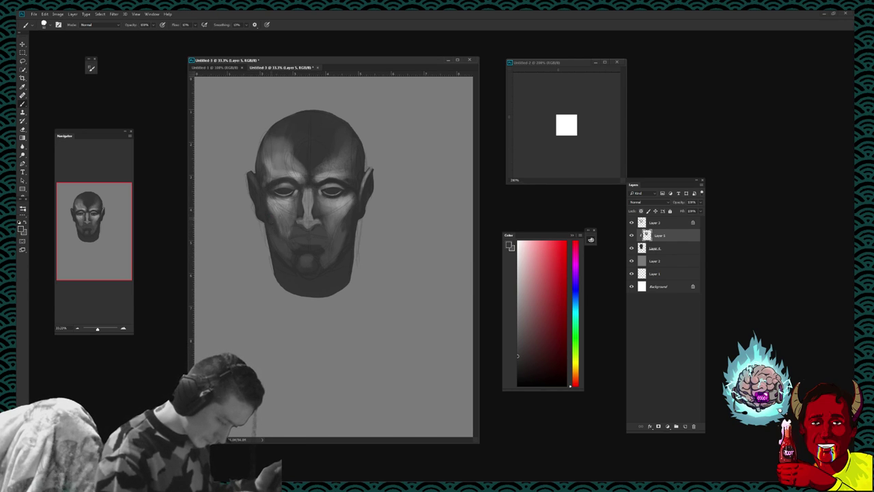
left_click(299, 259, "alt")
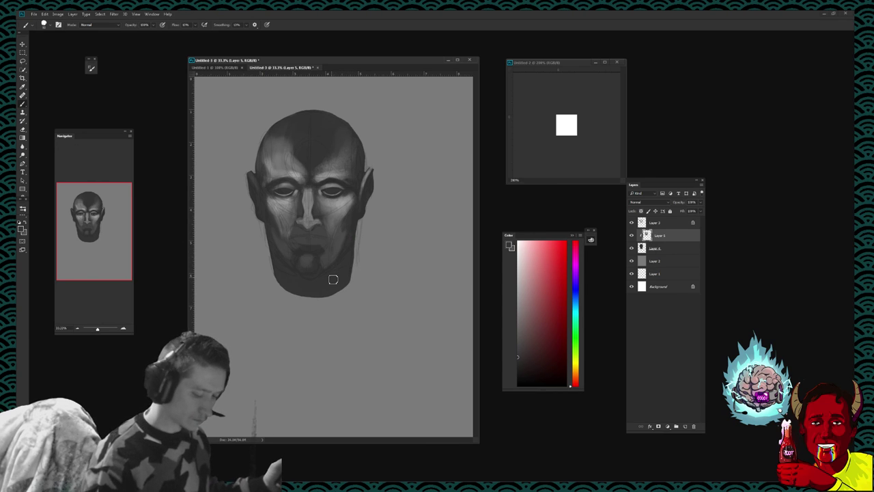
Step: Darken the chin with a deep shadow tone, then sample a darker grey near the left eye
left_click(517, 367)
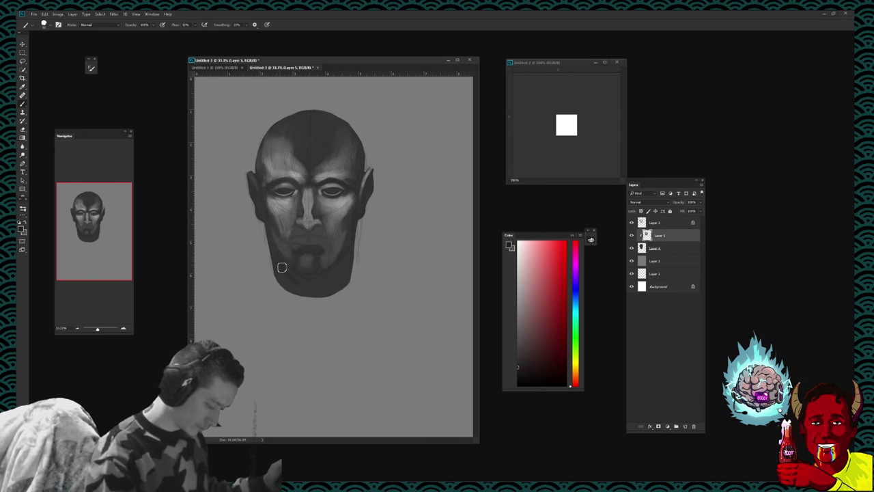
mouse_move(280, 265)
left_mouse_down()
mouse_move(297, 282)
mouse_move(351, 271)
mouse_move(320, 289)
left_mouse_up()
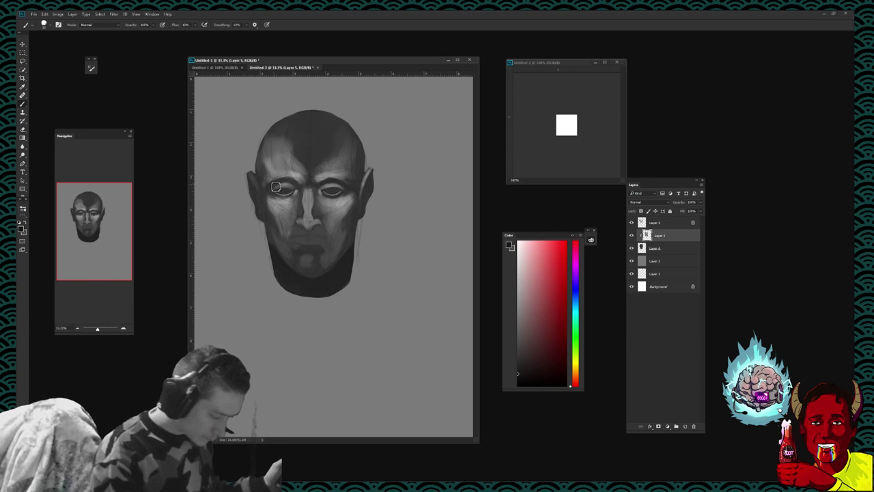
left_click(271, 188, "alt")
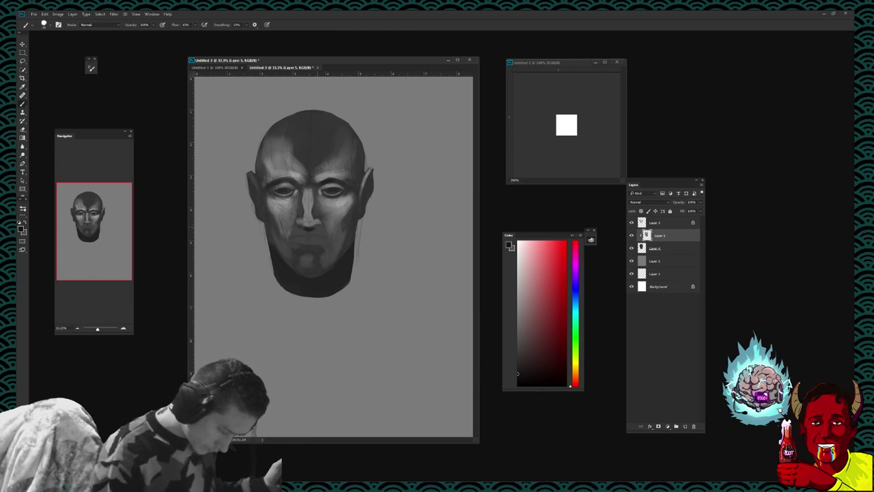
Step: Sample a light grey and paint faint highlights across the mouth and lower lip, then enlarge the brush
left_click(309, 232, "alt")
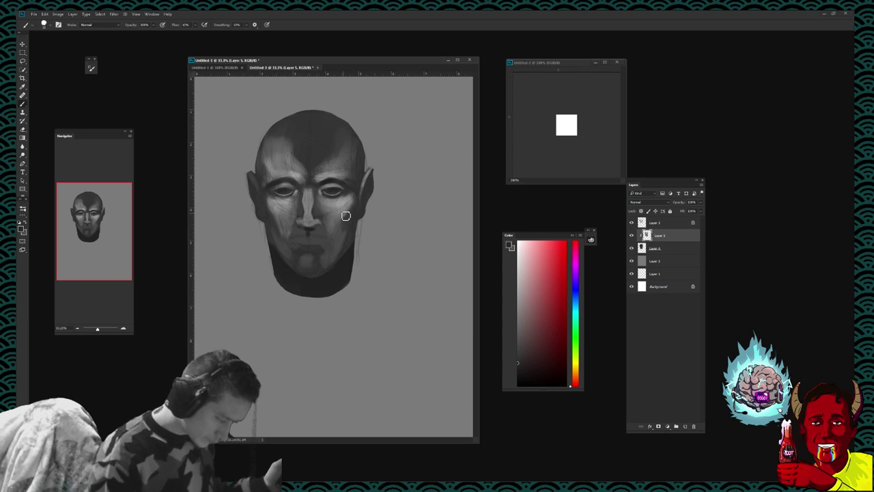
left_click(286, 208, "alt")
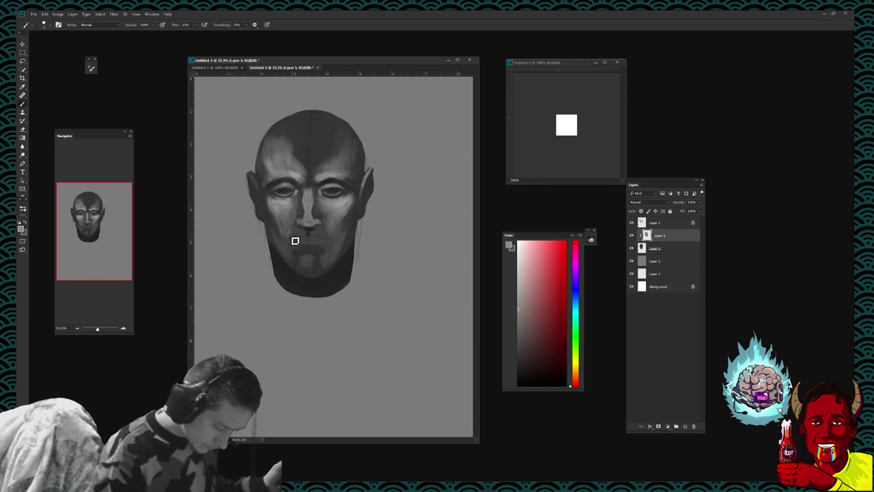
left_click_drag(291, 237, 309, 236)
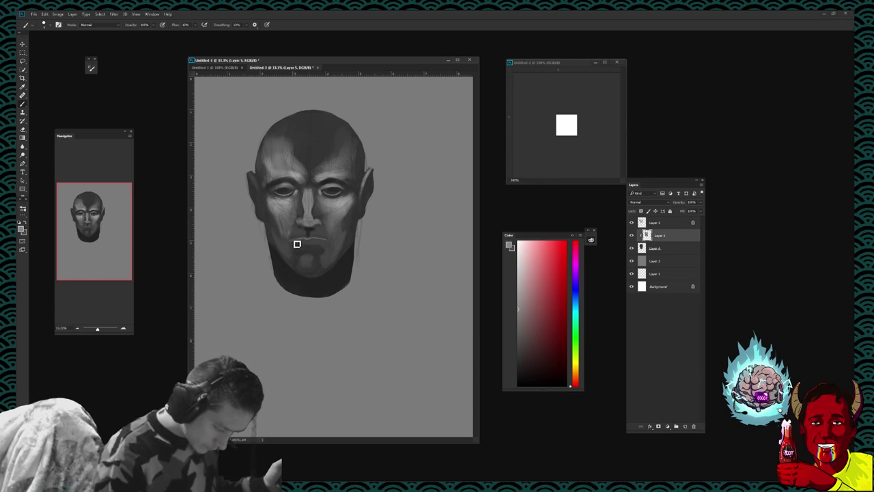
left_click_drag(294, 242, 322, 242)
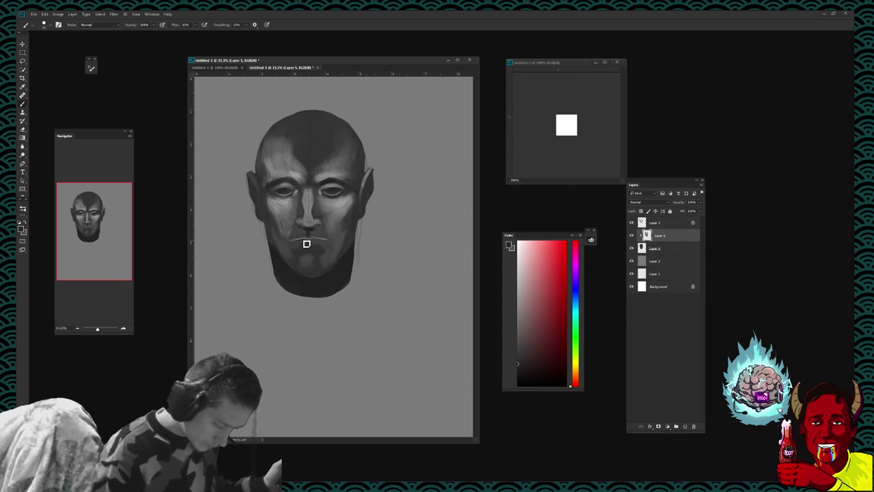
key("]")
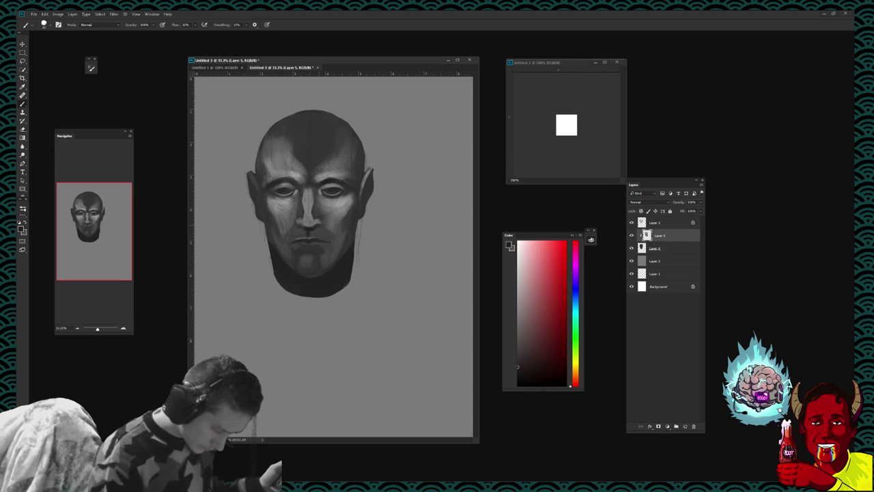
left_click(307, 225, "alt")
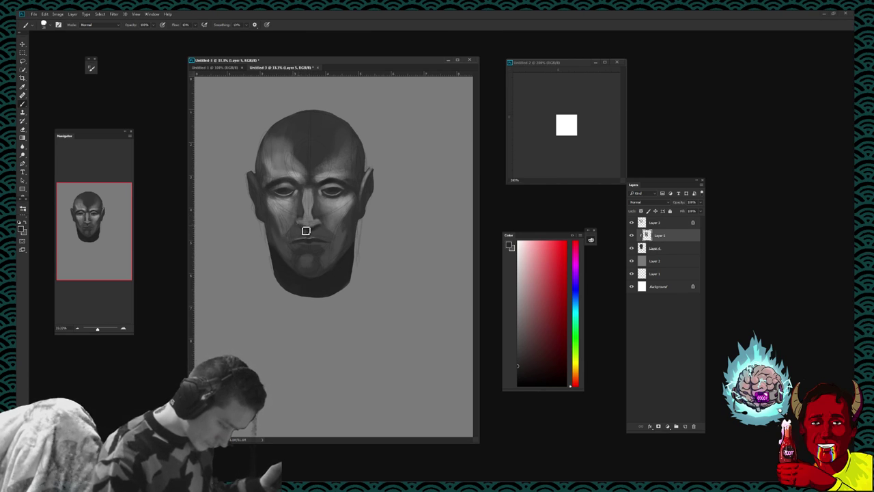
left_click(299, 231, "alt")
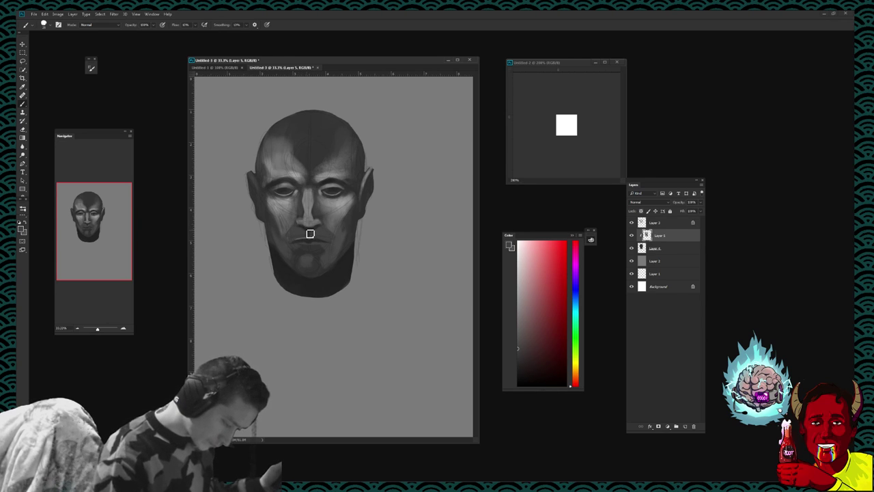
right_click(304, 233)
key("Escape")
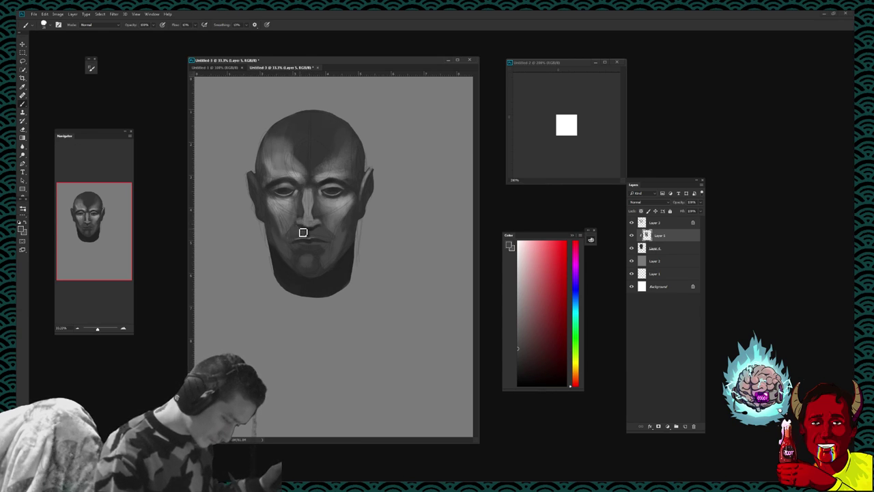
left_click(303, 226, "alt")
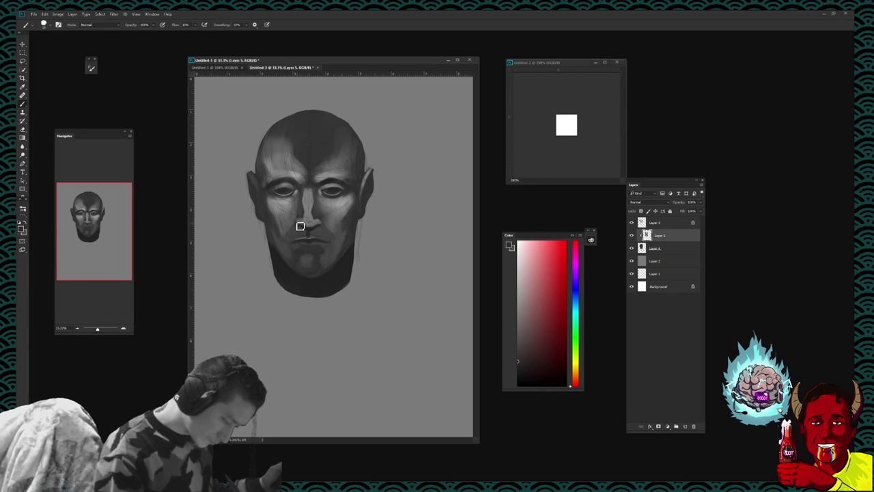
left_click(301, 224, "alt")
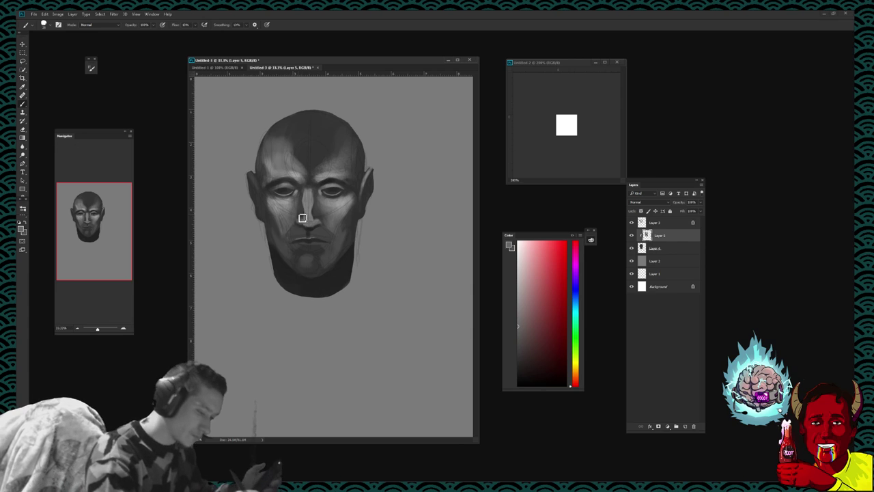
left_click(310, 227, "alt")
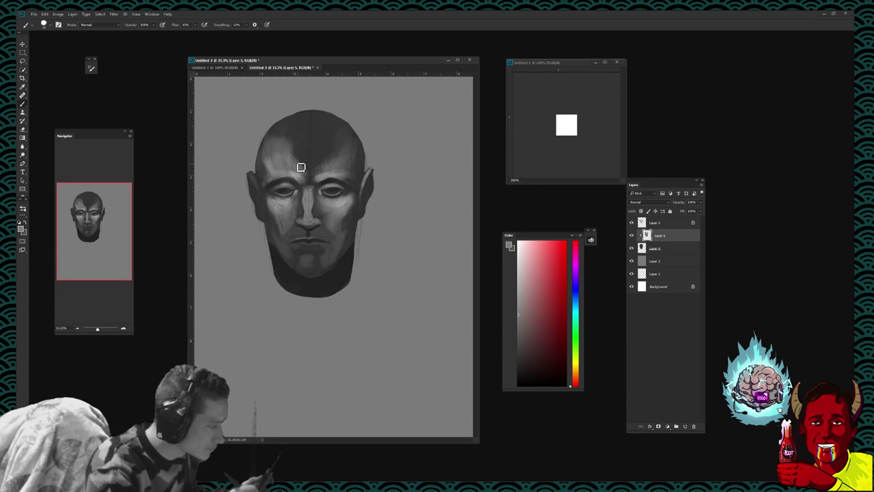
Step: Sample tones from the brows and forehead, shade the right nose bridge, and pick a nose grey
left_click(298, 178, "alt")
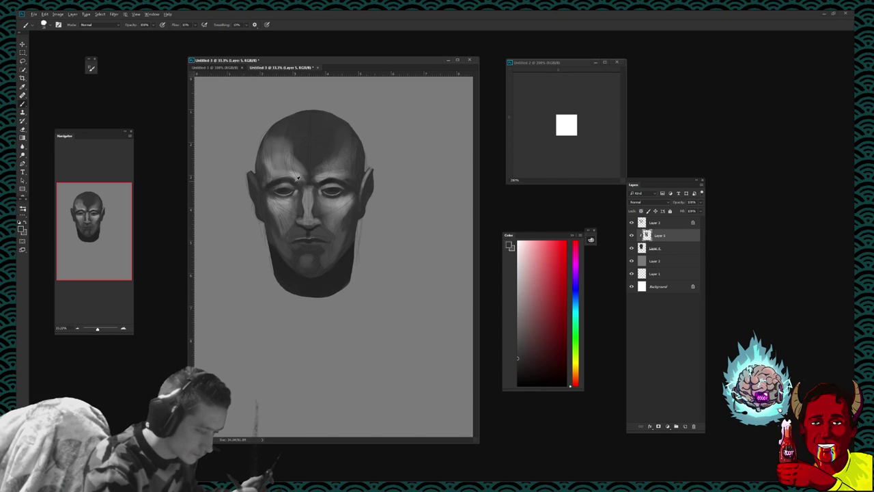
left_click(298, 180, "alt")
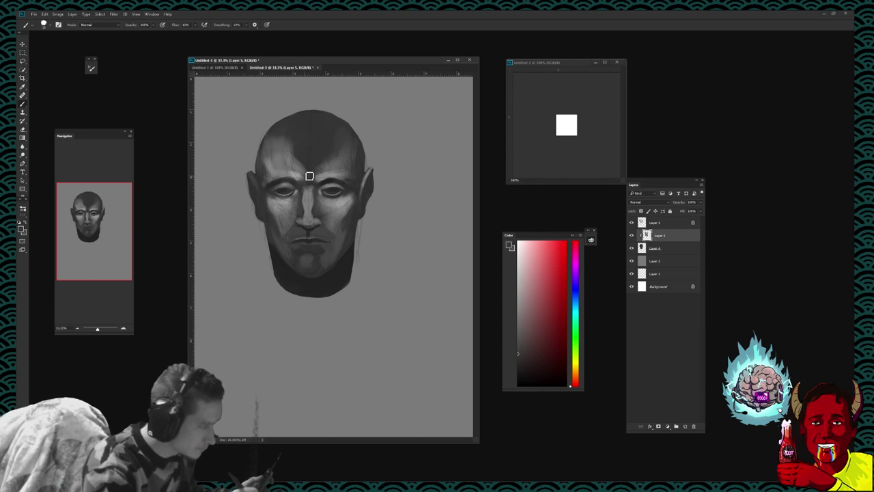
left_click(309, 168, "alt")
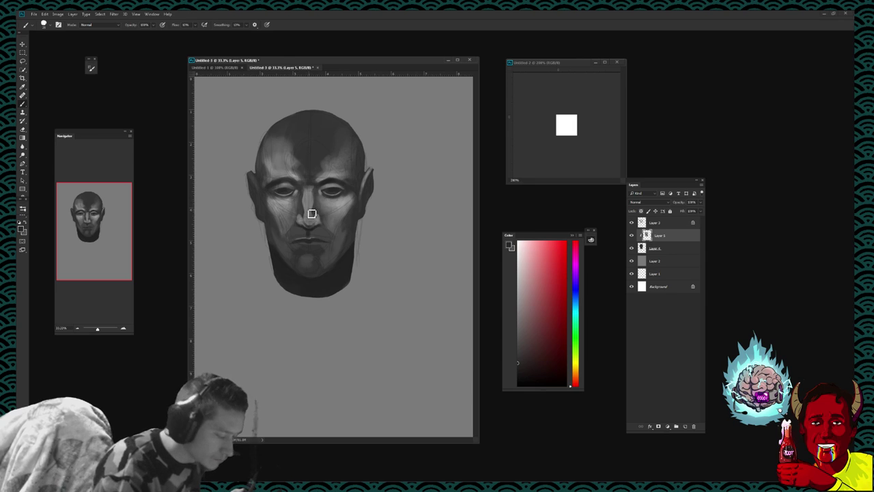
left_click_drag(311, 213, 321, 227)
left_click(306, 230, "alt")
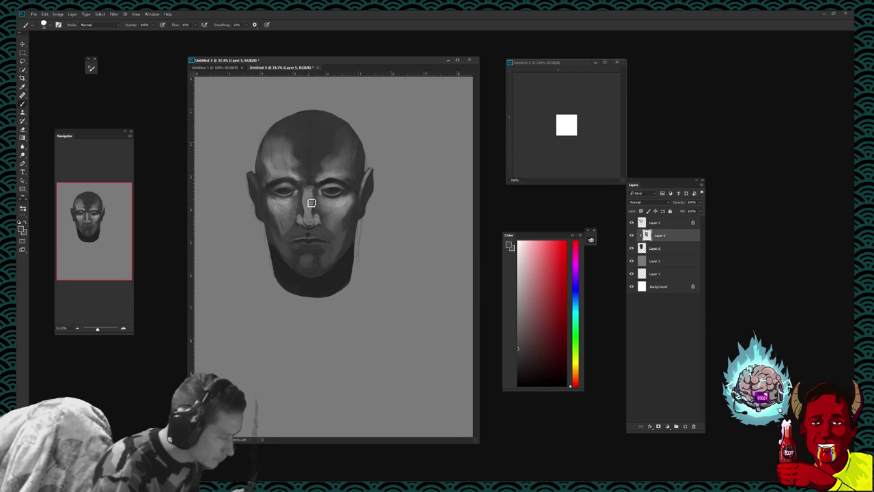
left_click(298, 220, "alt")
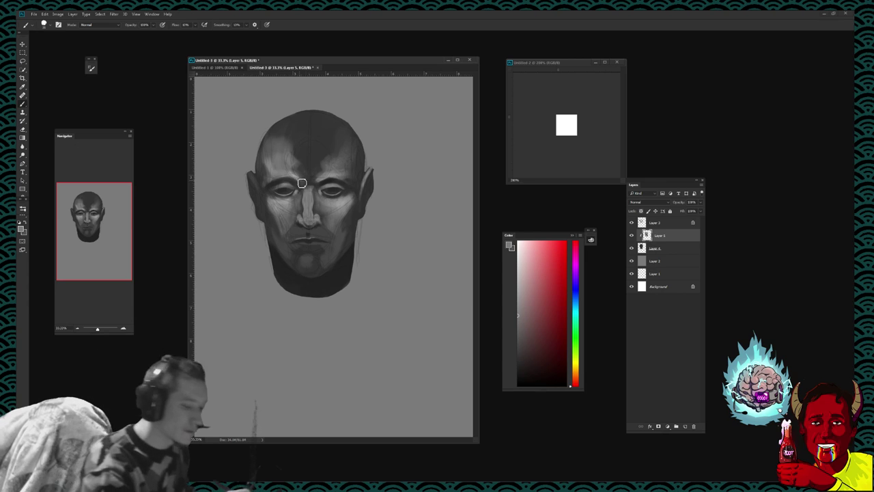
Step: Sample darker and lighter grey tones from different spots on the nose
left_click(303, 205, "alt")
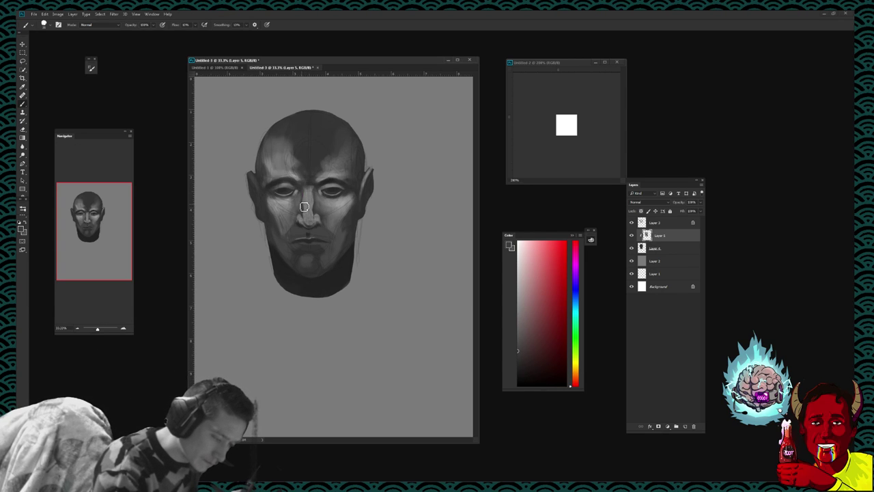
left_click(303, 199, "alt")
left_click(312, 205, "alt")
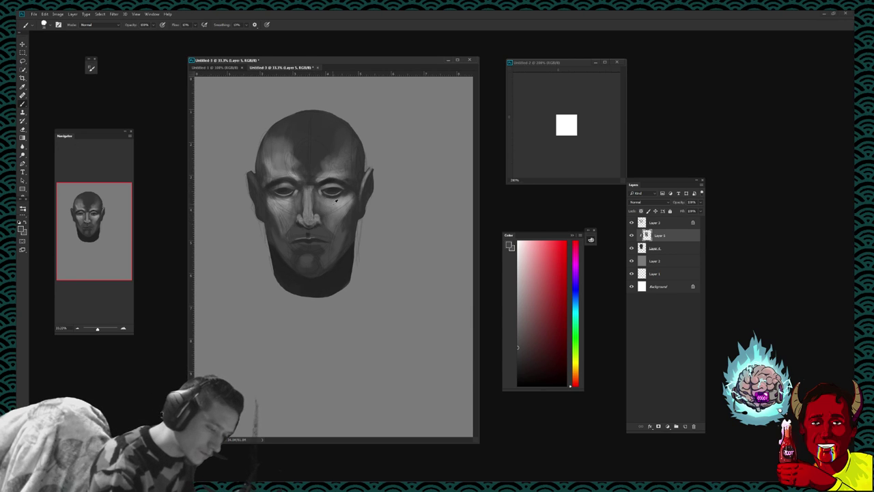
Step: Paint a light highlight under the left eye and dab a small highlight on the right eye
left_click(342, 199, "alt")
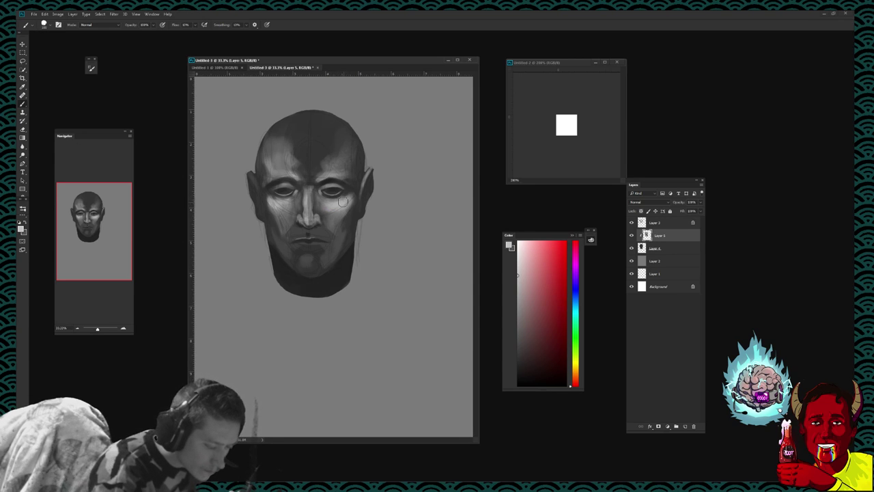
left_click_drag(272, 201, 295, 206)
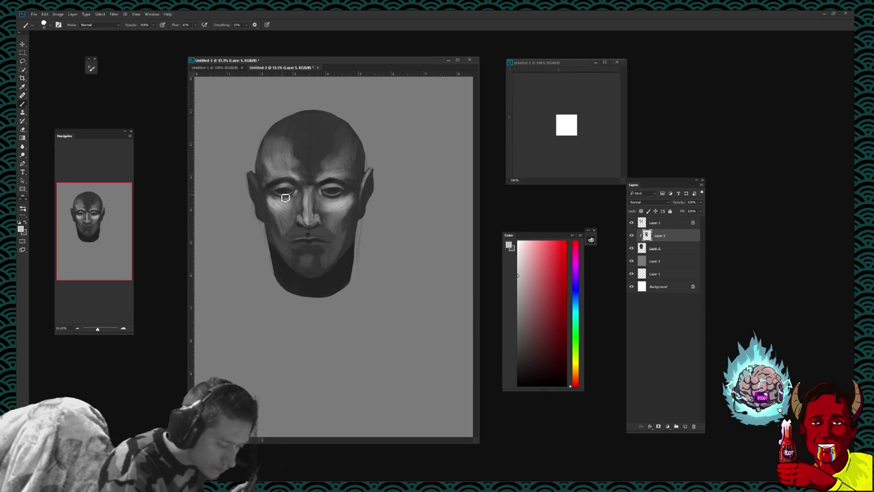
key("bracketleft")
key("bracketleft")
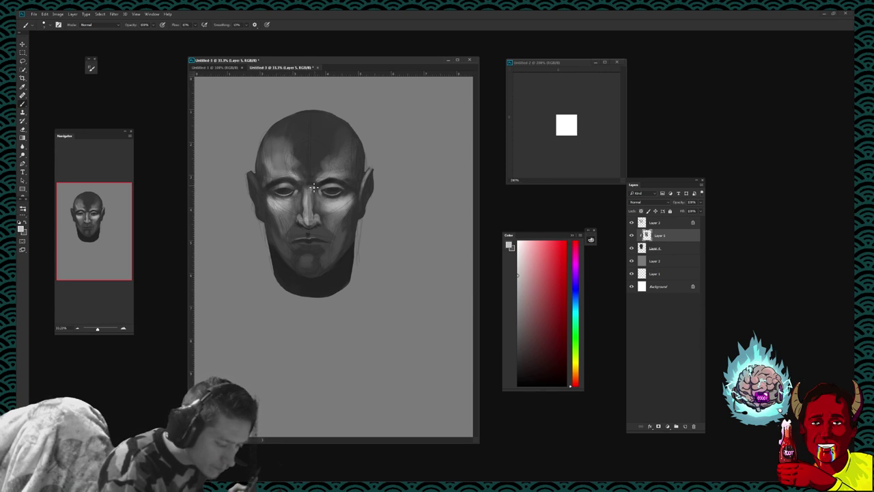
left_click(332, 194)
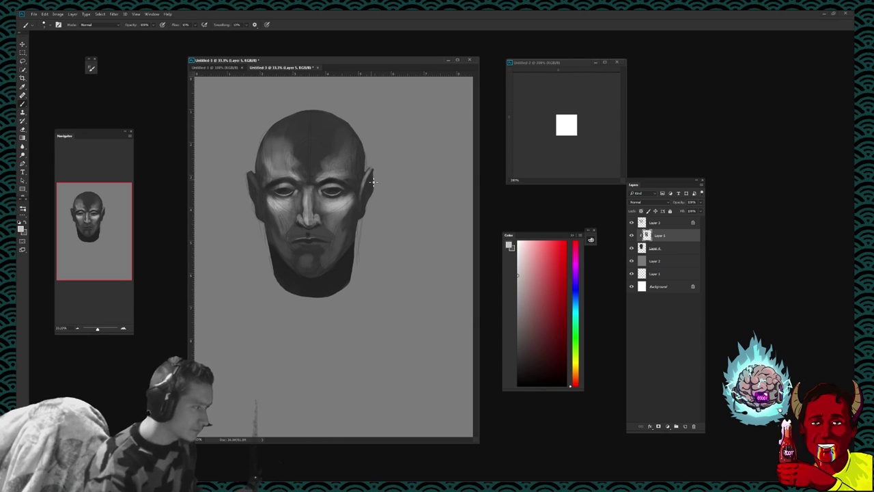
left_click(310, 233, "alt")
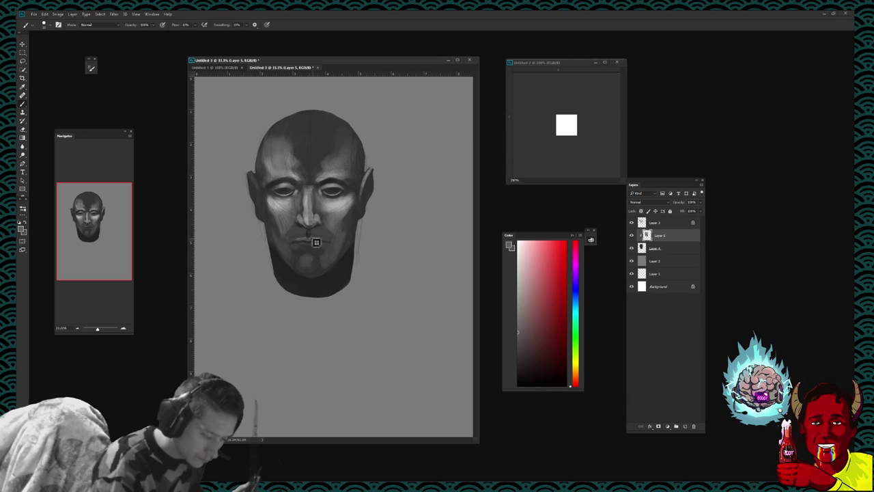
Step: Sample tones from the lower face and lips, and brush a light stroke along the upper lip
left_click(283, 254, "alt")
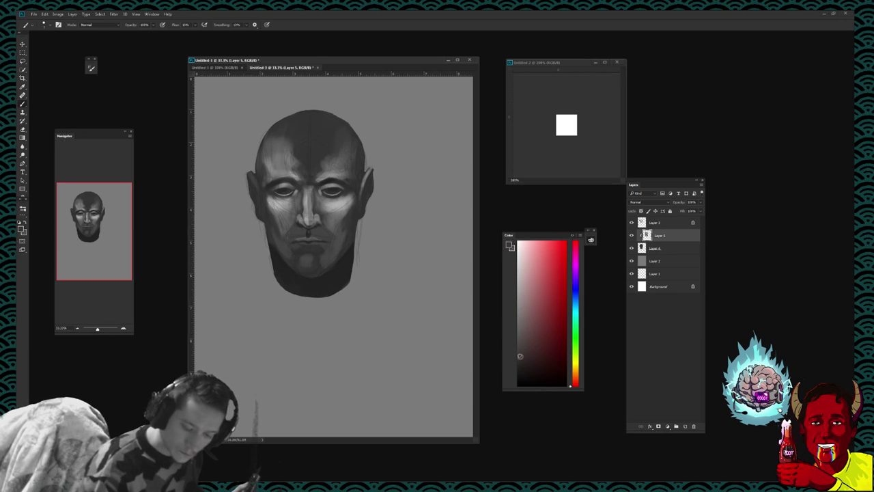
left_click(313, 245, "alt")
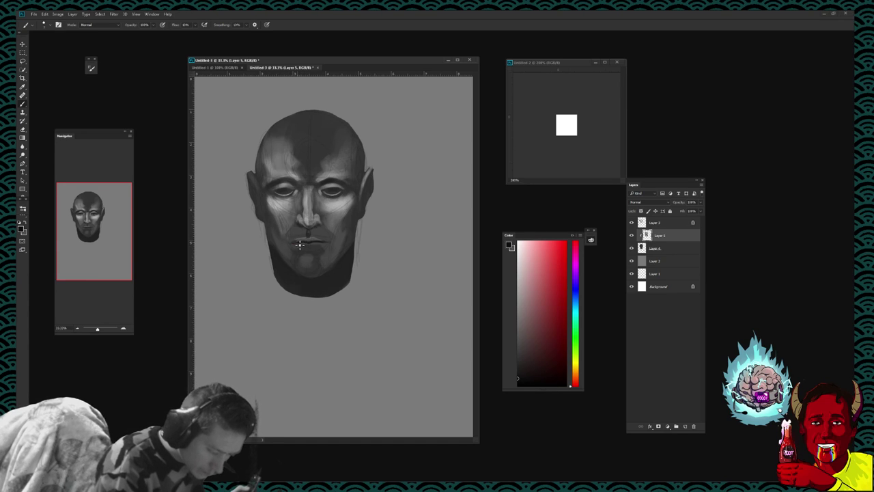
left_click_drag(297, 246, 328, 244)
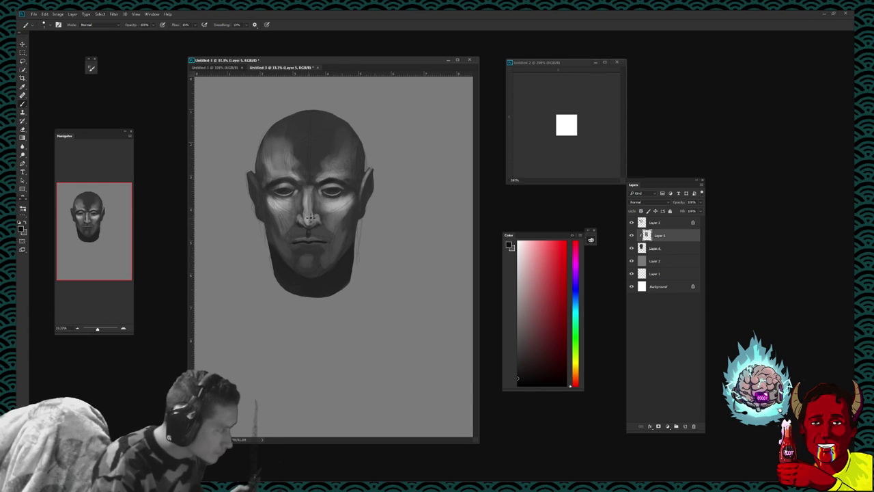
Step: Sample a lighter, then a darker grey from the mouth
left_click(302, 235, "alt")
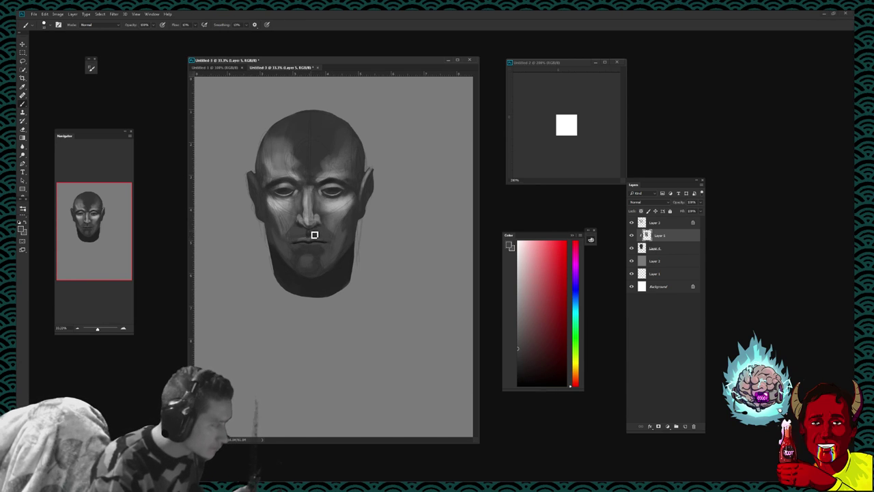
left_click(301, 241, "alt")
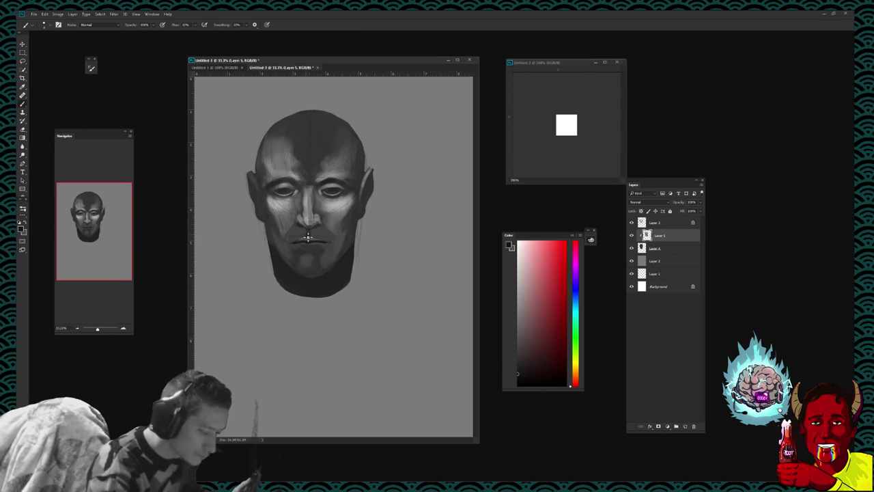
Step: Enlarge the brush, darken the mouth line, and sample a light cheek grey and several darker mouth tones
key("bracketright")
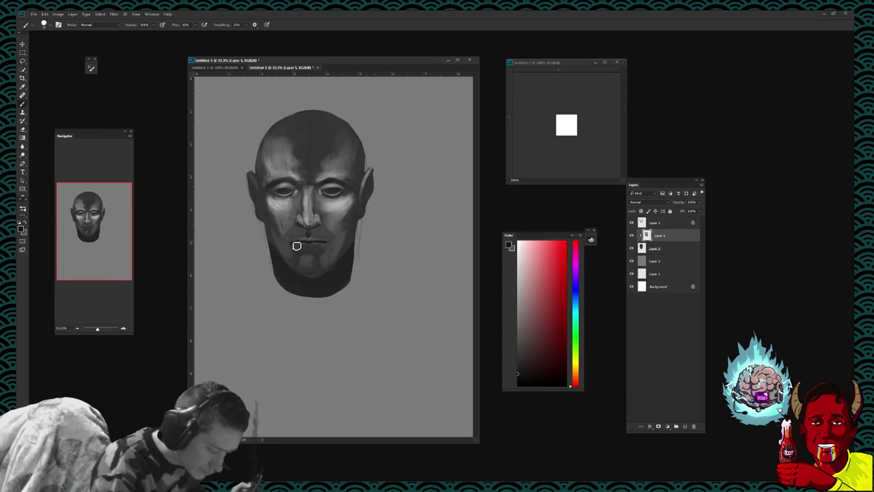
left_click_drag(293, 244, 328, 244)
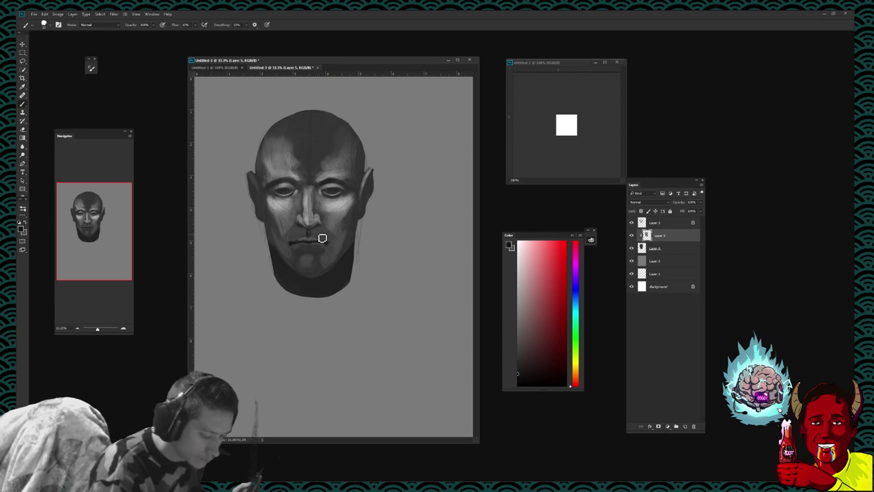
left_click(290, 209, "alt")
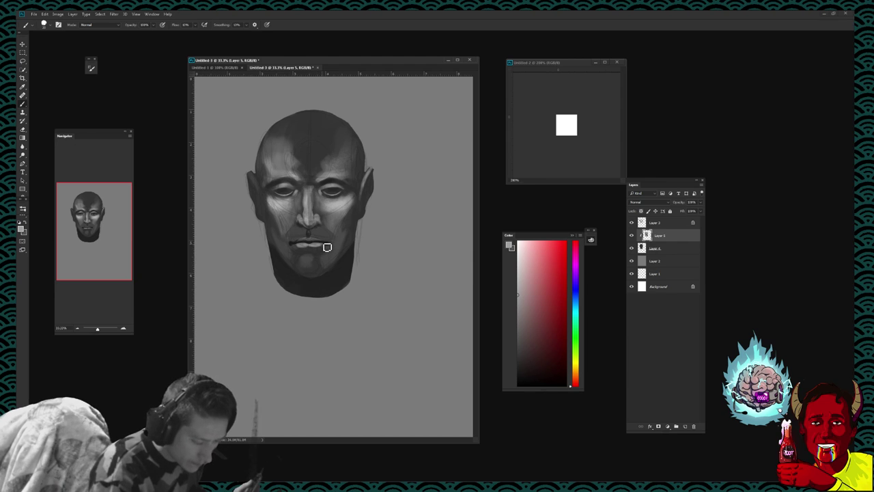
left_click(313, 249, "alt")
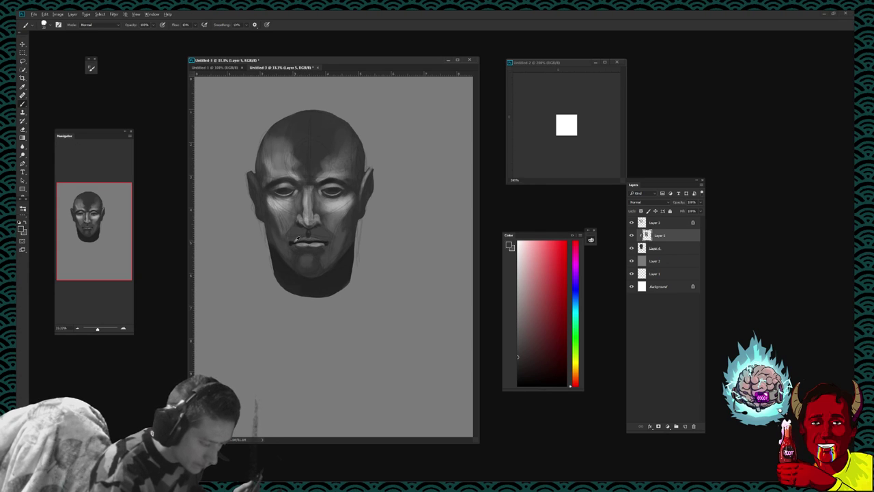
left_click(296, 237, "alt")
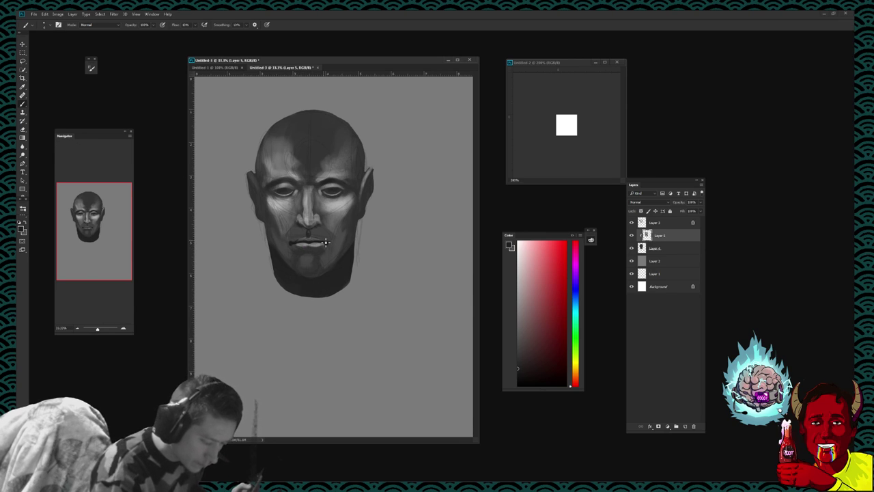
left_click(300, 248, "alt")
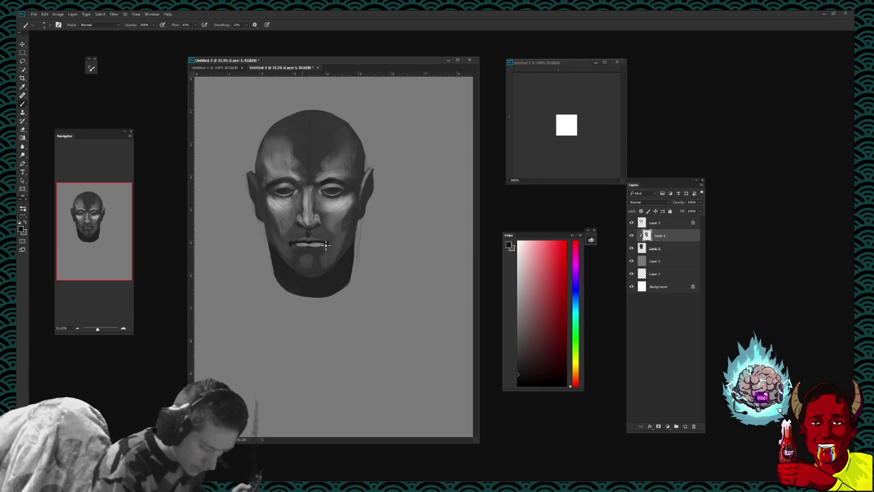
Step: Hide and re-show the painted face layer, then choose a different brush preset
left_click(631, 235)
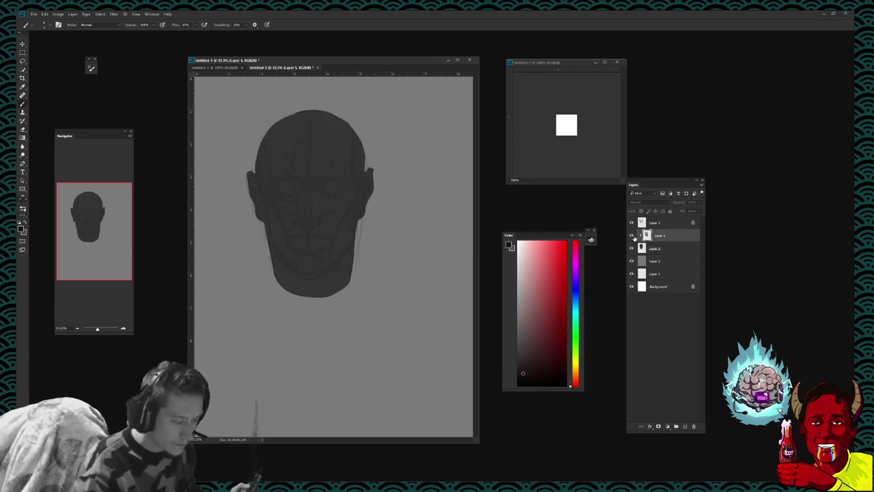
left_click(632, 236)
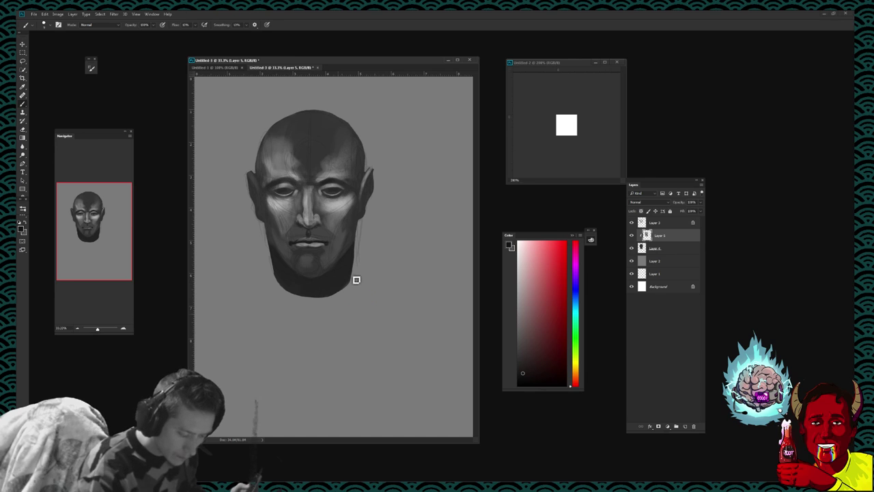
right_click(326, 254)
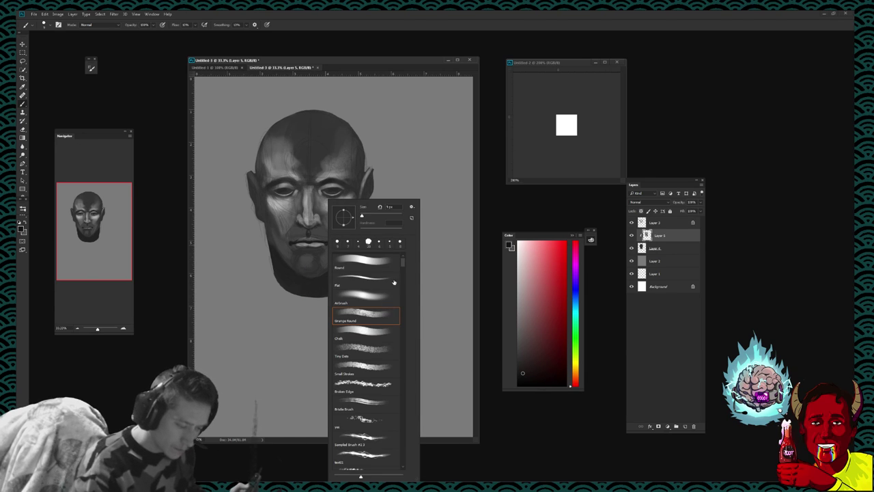
left_click(366, 263)
left_click(302, 253)
Step: Undo the stray dark dab on the chin, shrink the brush and sample a darker chin grey
key("ctrl+z")
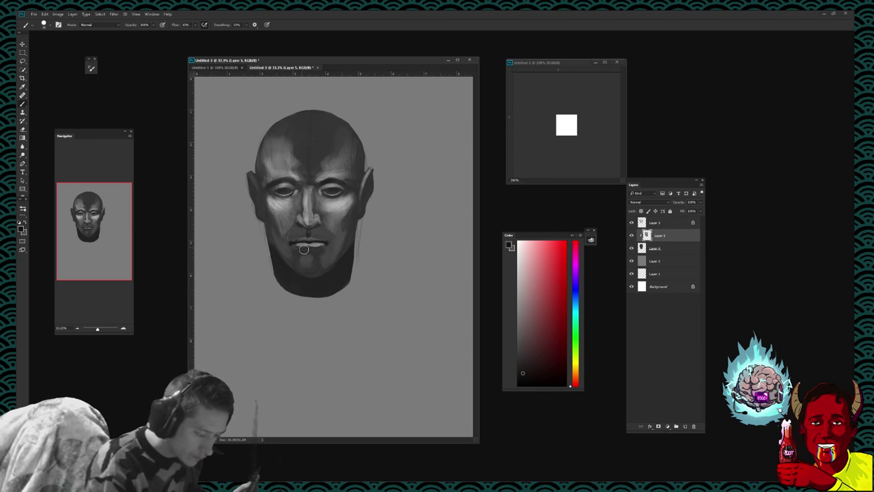
key("bracketleft")
key("bracketleft")
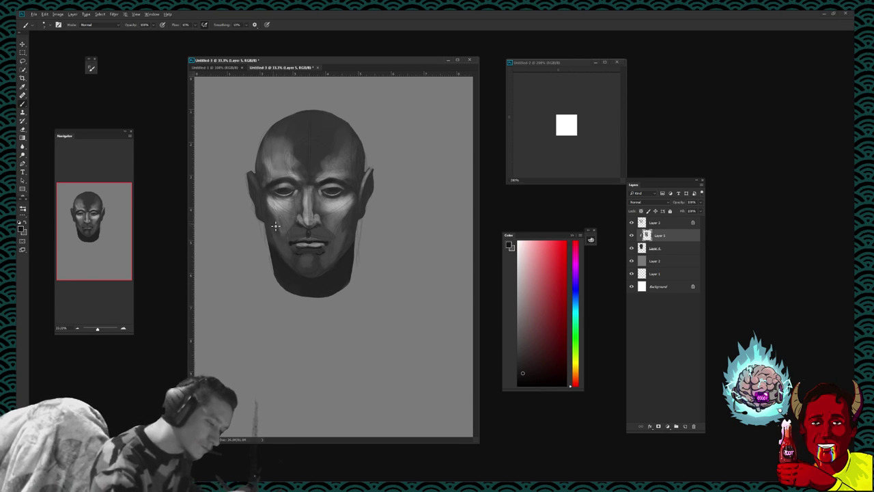
left_click(293, 283, "alt")
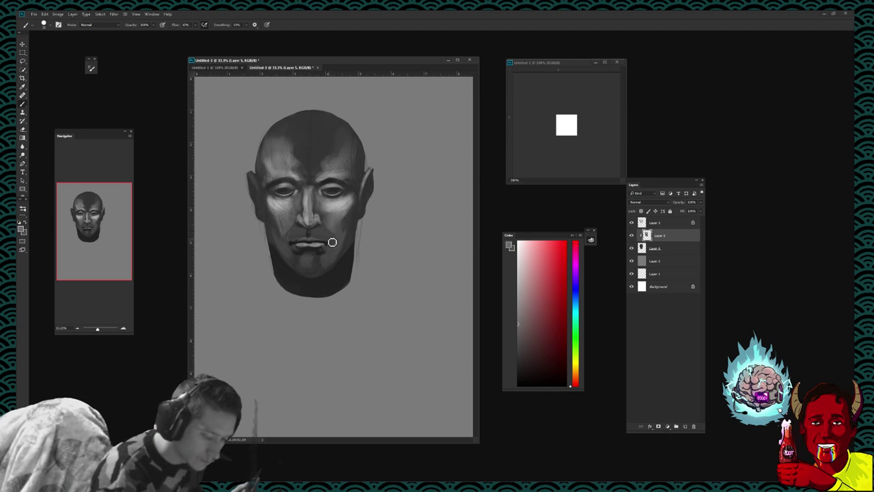
Step: Lighten the centre of the upper lip and rework the mouth with greys sampled from the face
left_click(326, 253, "alt")
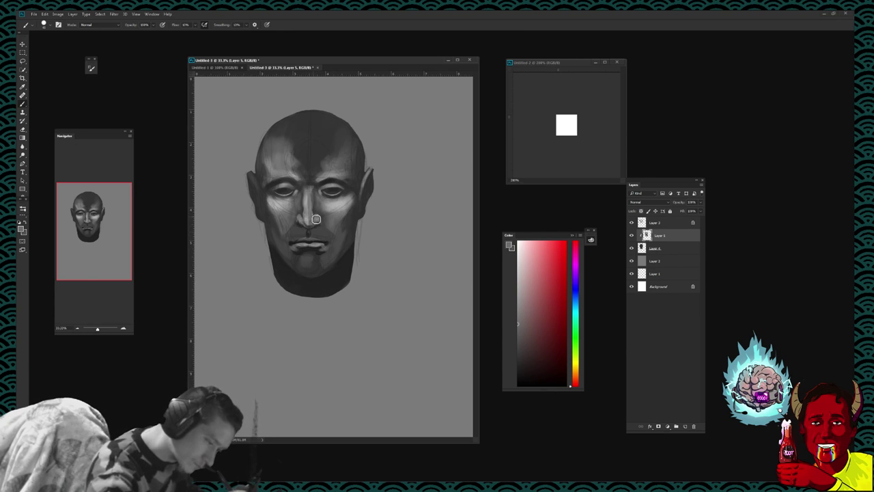
left_click(265, 196, "alt")
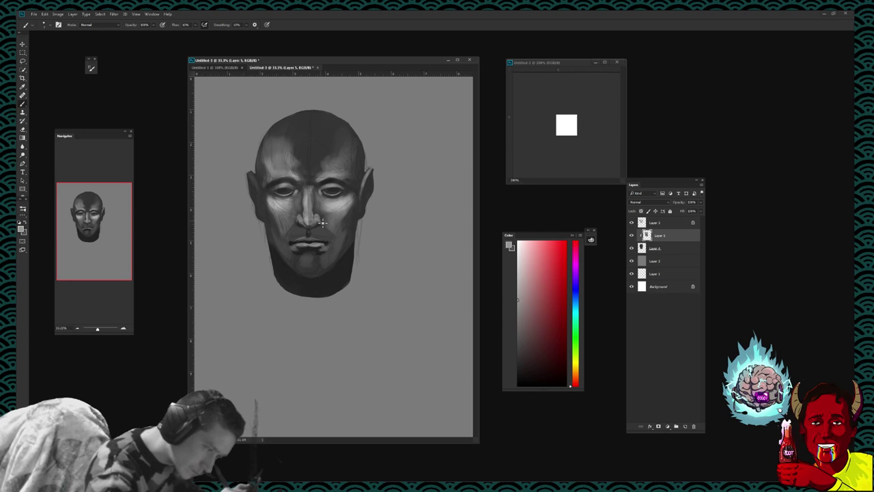
left_click_drag(323, 223, 308, 239)
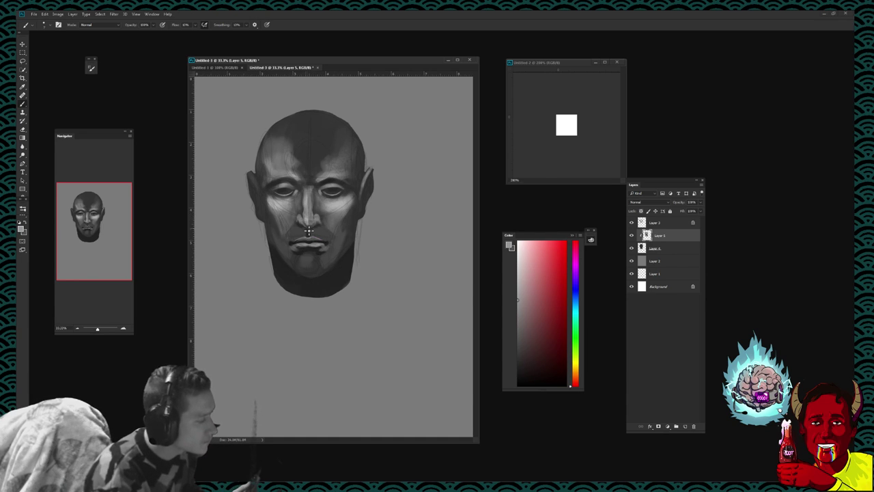
left_click(301, 241, "alt")
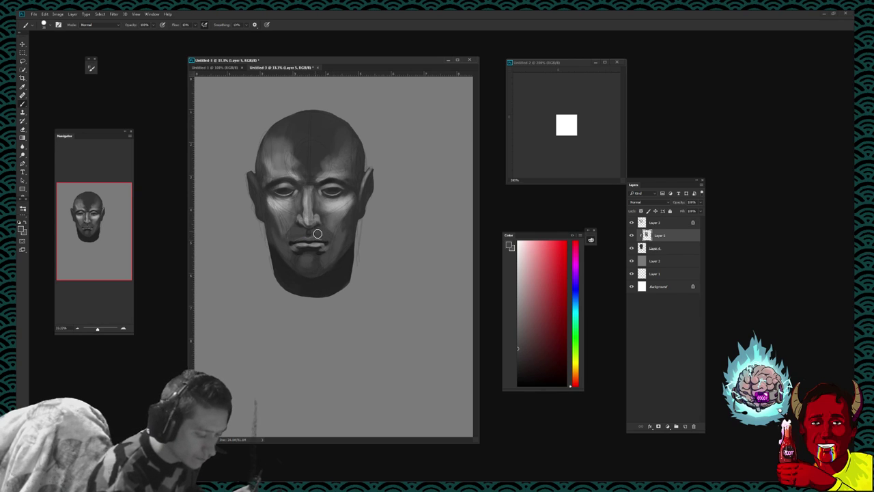
left_click(302, 247, "alt")
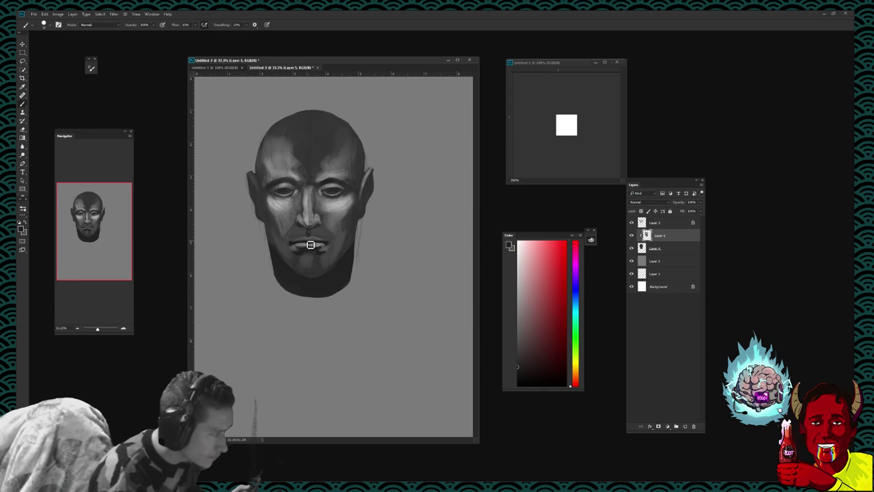
left_click(304, 243, "alt")
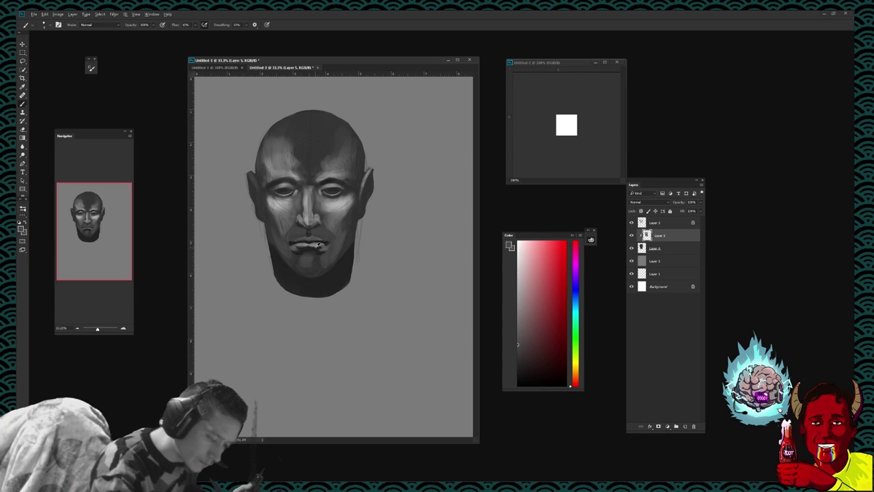
left_click(311, 234, "alt")
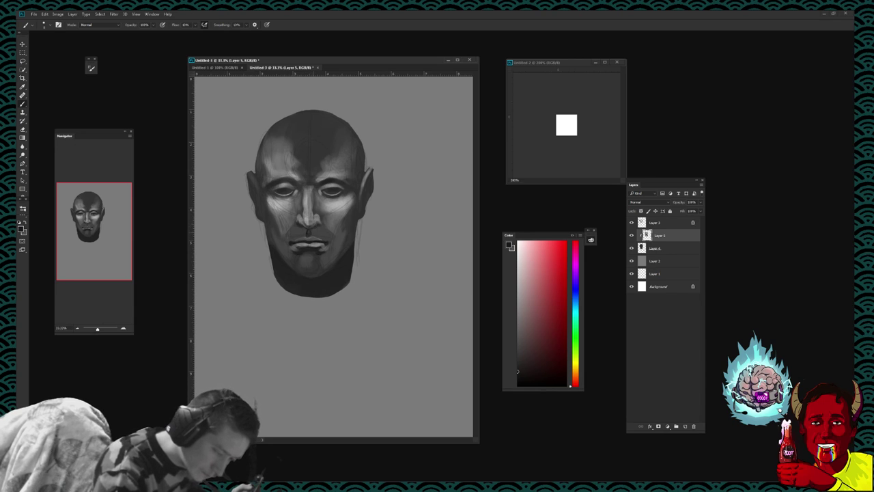
left_click(312, 236, "alt")
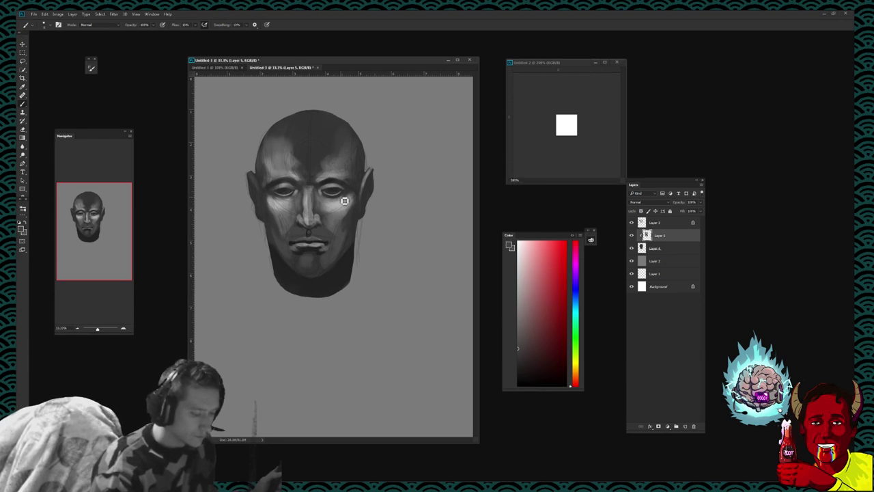
Step: Paint light mid-grey strokes on the cheek beside the nose
left_click(340, 274, "alt")
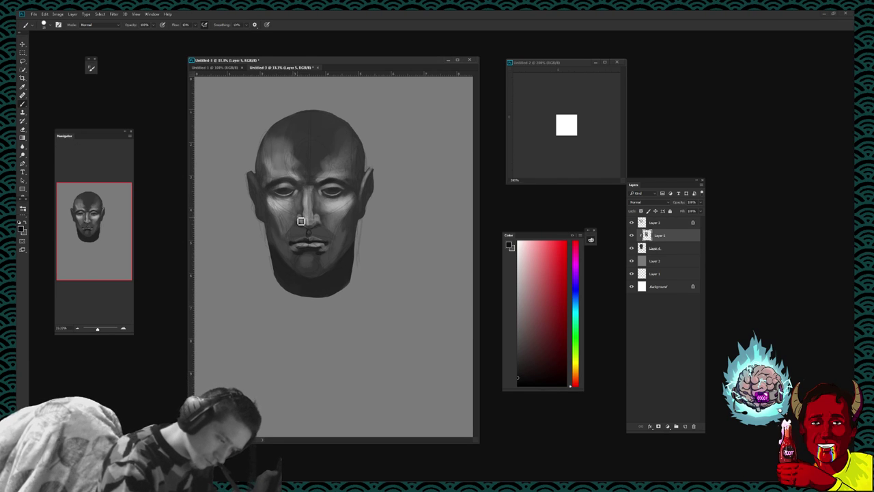
left_click(296, 209, "alt")
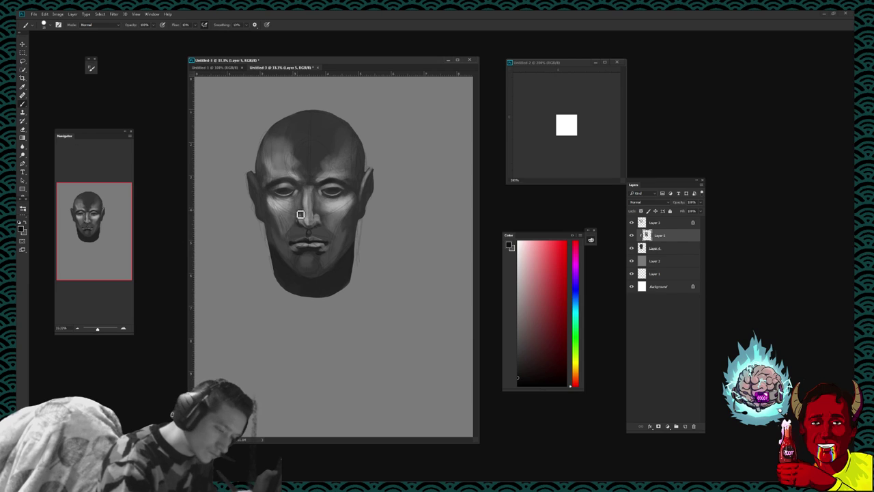
left_click_drag(296, 211, 302, 224)
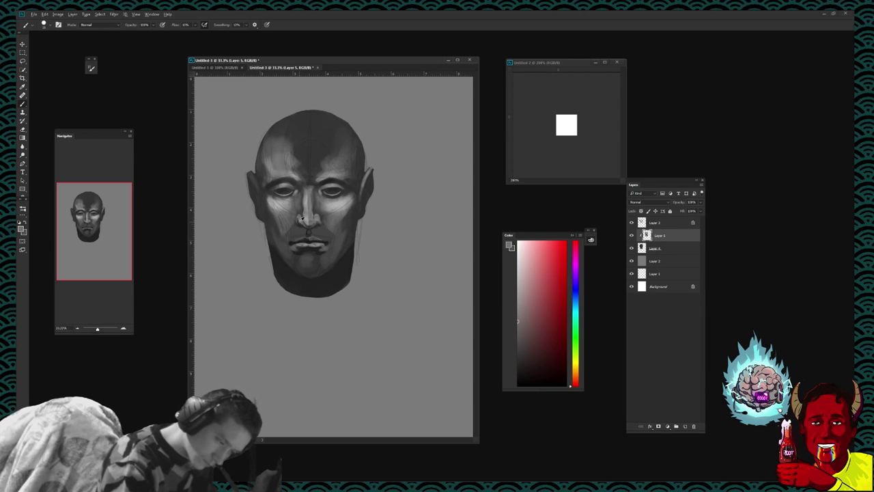
Step: Sample darker nose greys and paint a soft shadow under the nose
left_click(300, 222, "alt")
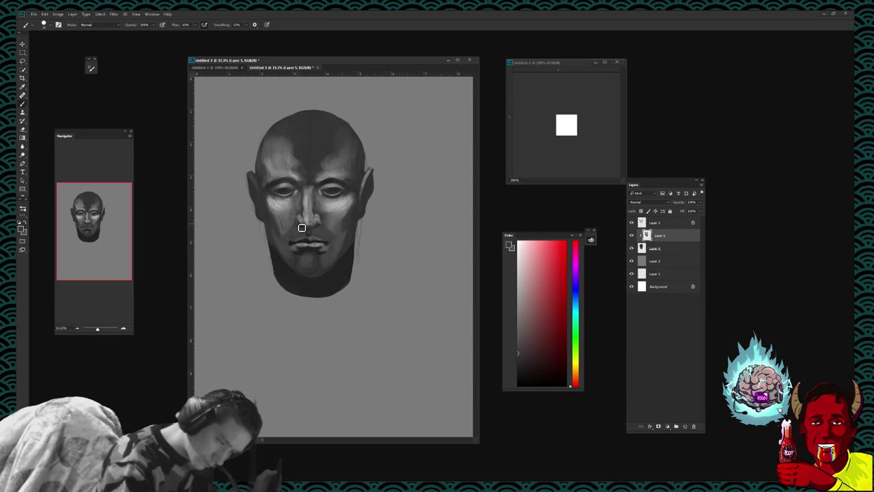
left_click(302, 226, "alt")
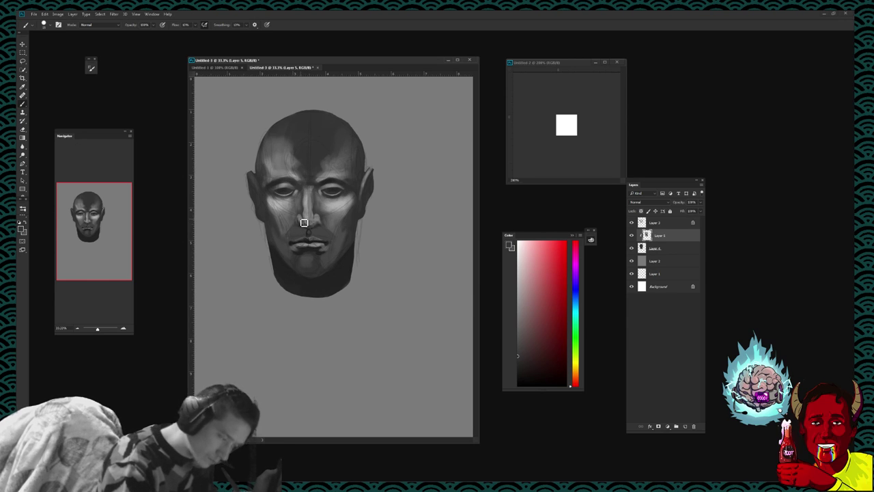
left_click(297, 220, "alt")
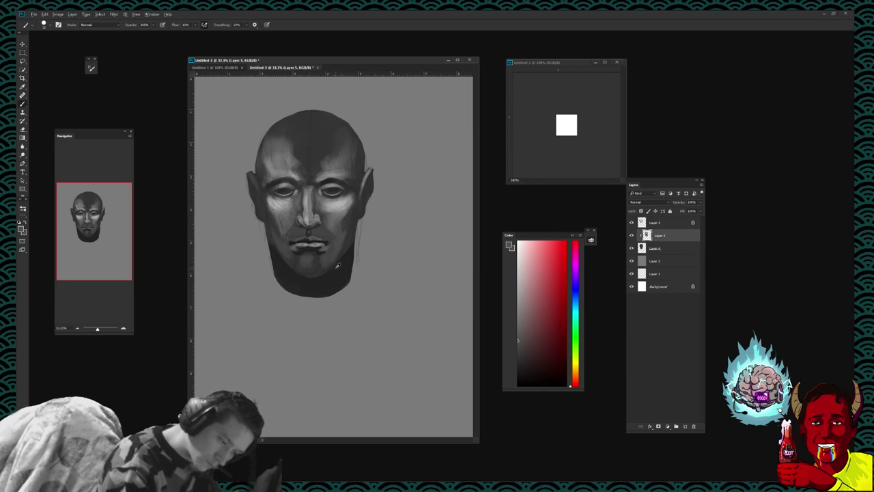
left_click(304, 229, "alt")
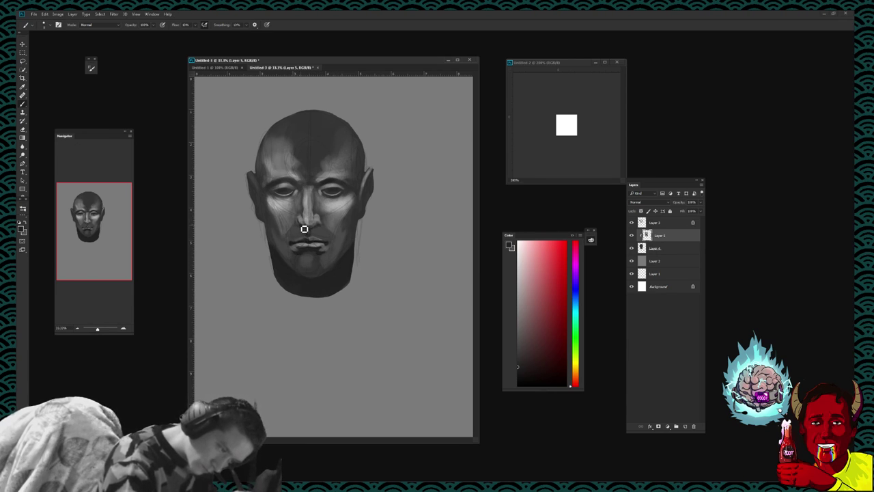
left_click_drag(304, 229, 318, 225)
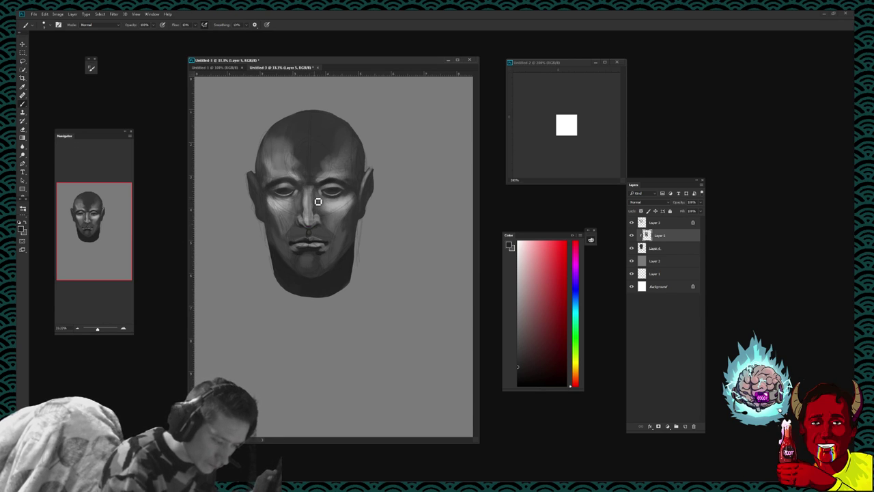
Step: Dab dark paint beside the nostril and blend the nose and upper-lip shading smoothly
left_click(319, 213, "alt")
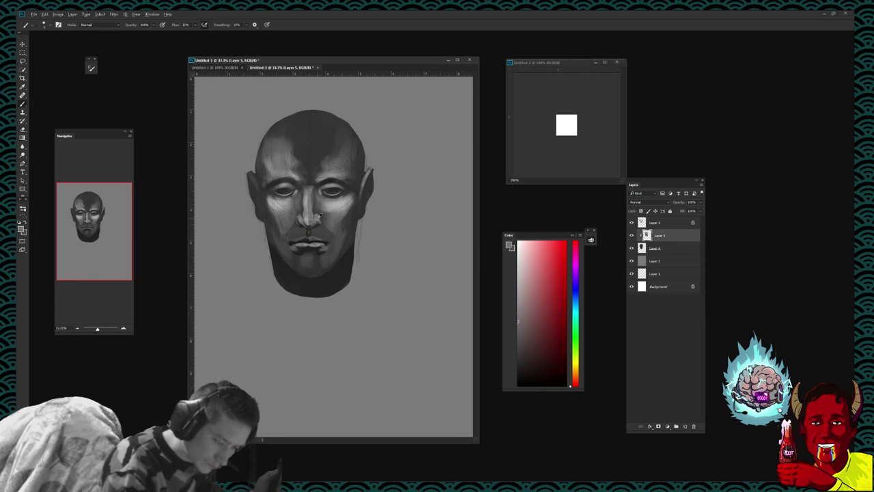
left_click(320, 216, "alt")
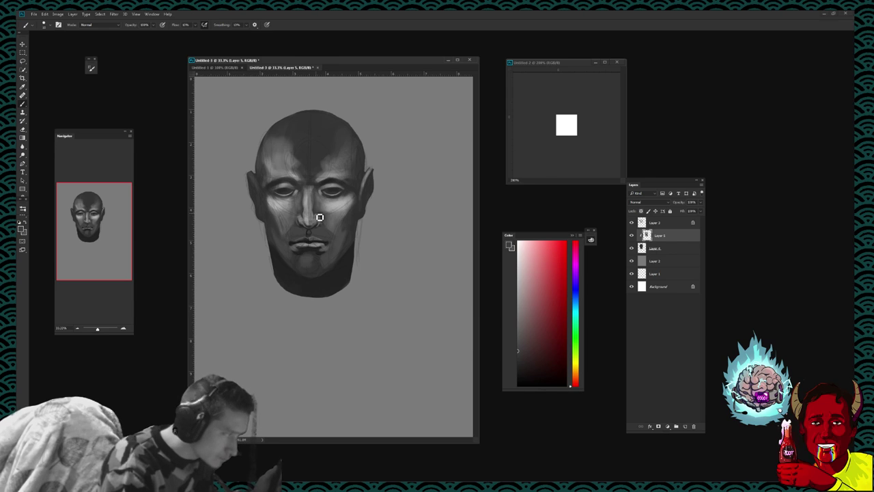
left_click(319, 216, "alt")
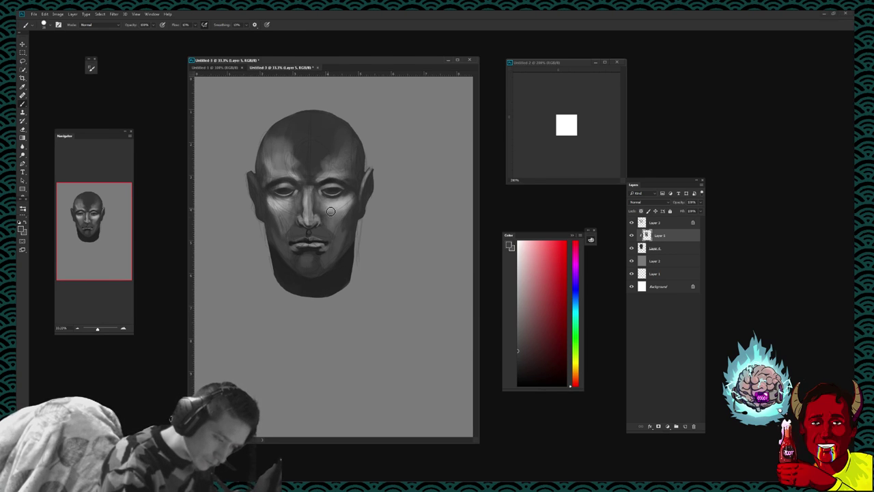
left_click(328, 209, "alt")
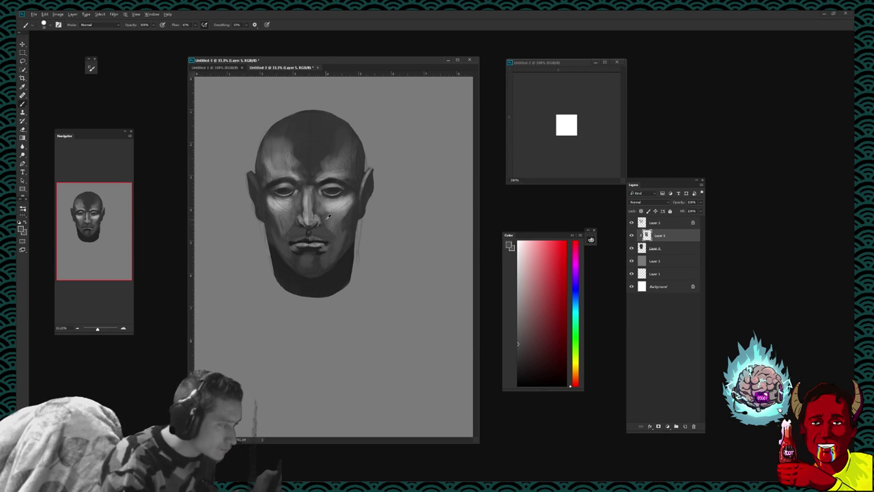
left_click(333, 216, "alt")
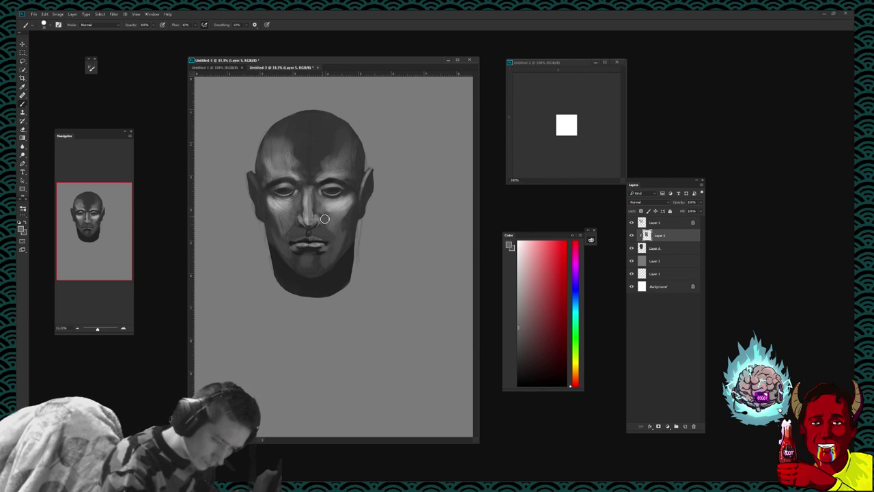
left_click(329, 219, "alt")
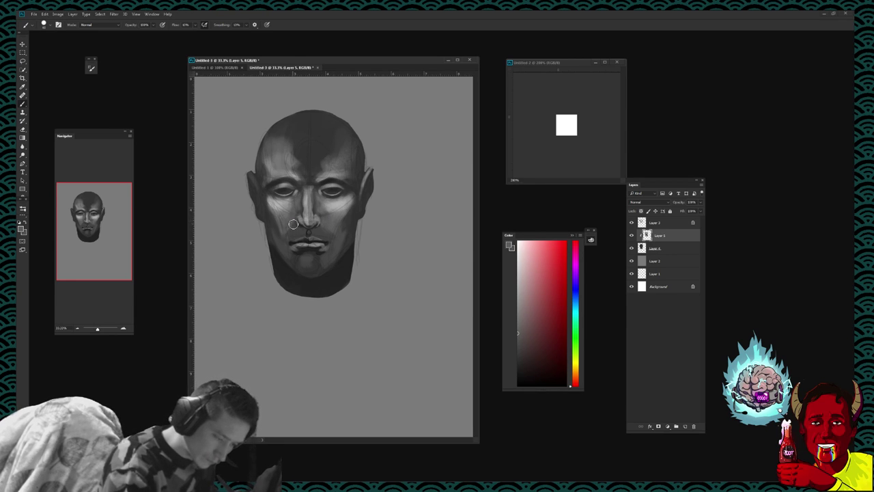
left_click(318, 229, "alt")
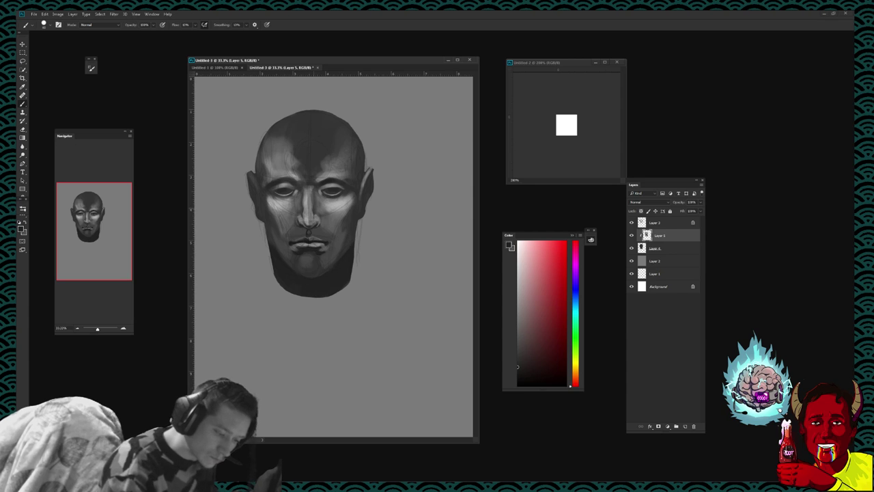
left_click(317, 229)
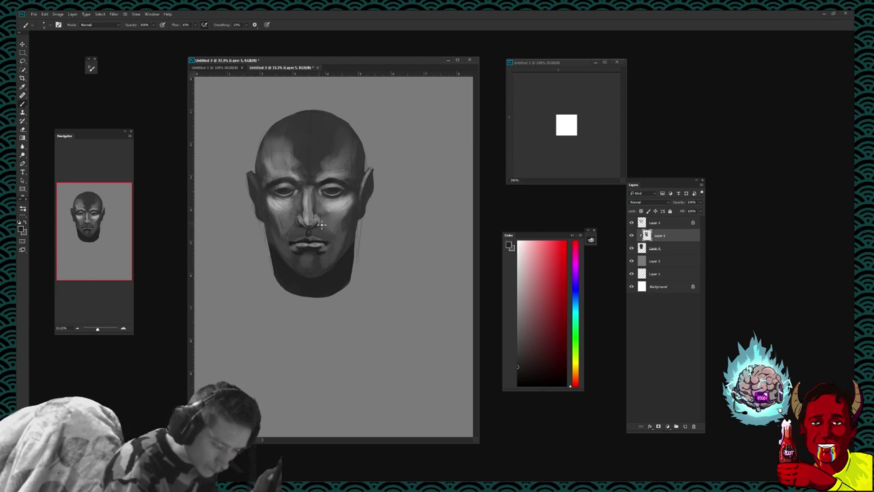
left_click_drag(321, 224, 308, 228)
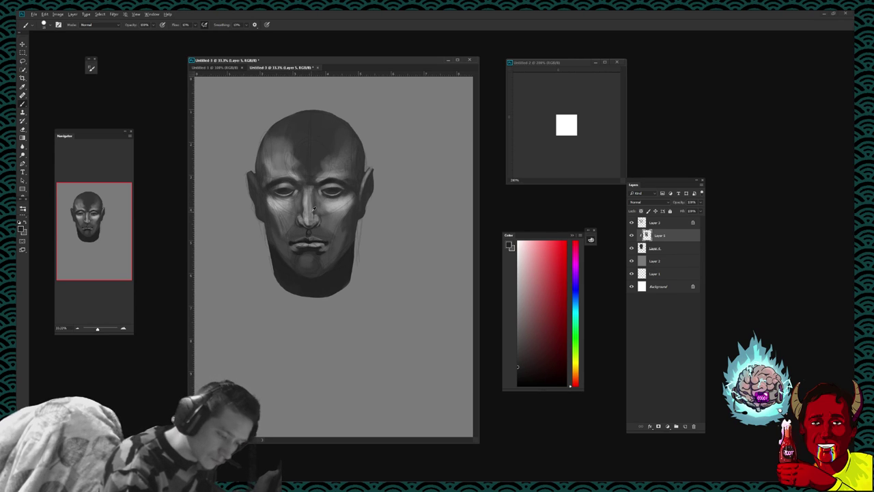
left_click(315, 218, "alt")
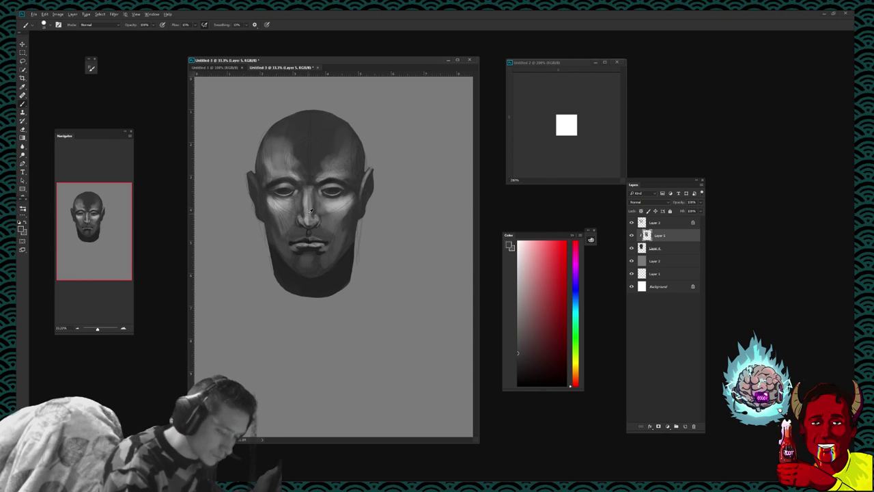
left_click(309, 211, "alt")
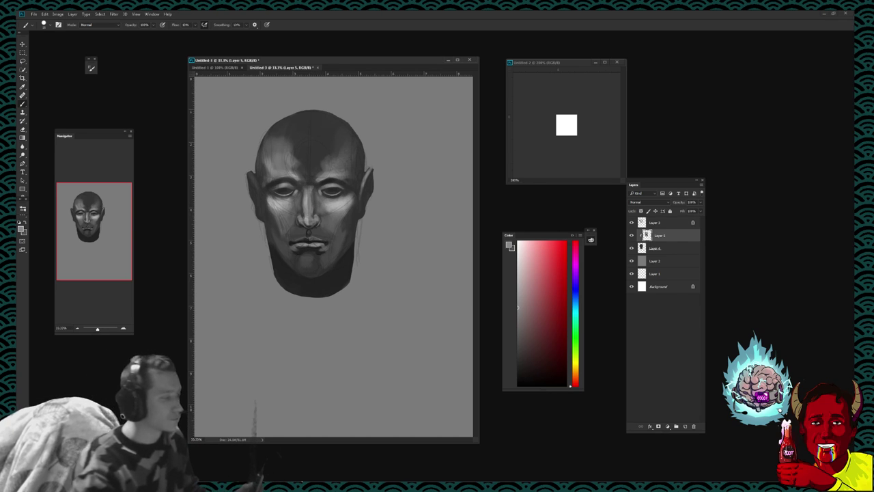
Step: Darken a small area just above the mouth with a sampled darker grey
left_click(313, 237, "alt")
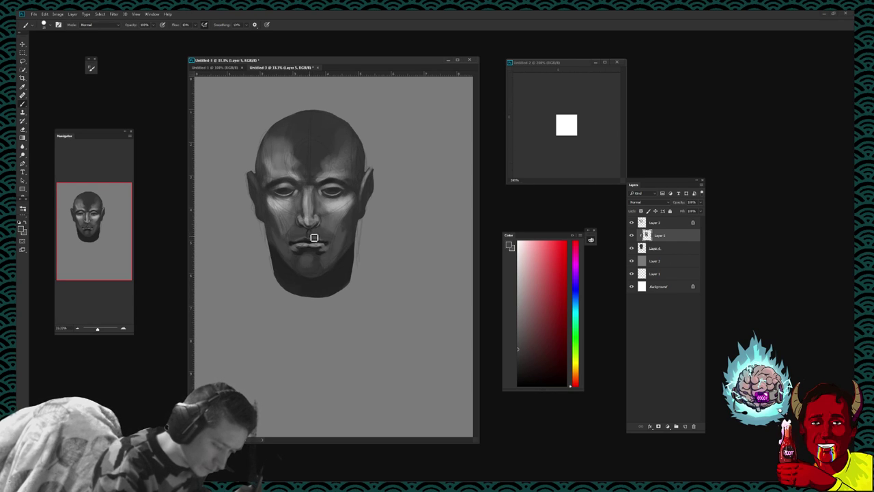
left_click(309, 236, "alt")
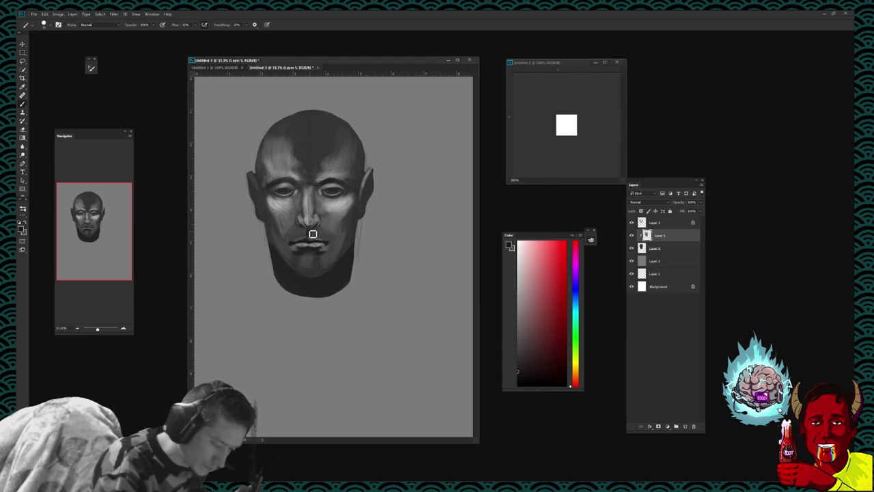
left_click_drag(303, 231, 314, 232)
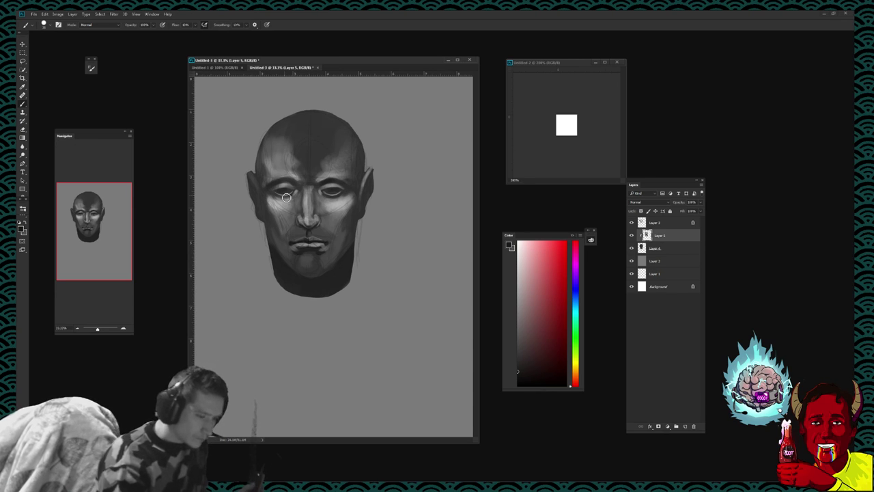
Step: Resize the brush and deepen the shadow beside the nose
key("bracketright")
key("bracketright")
key("bracketright")
key("bracketleft")
key("bracketleft")
key("bracketleft")
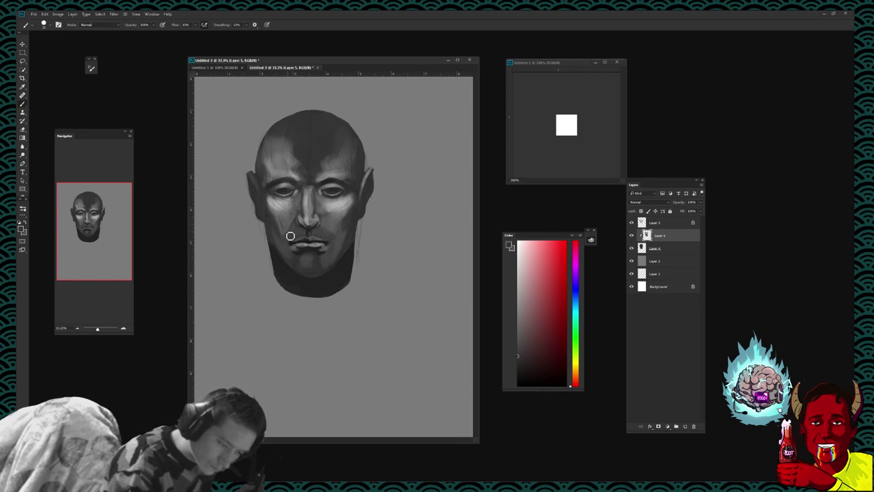
left_click_drag(299, 222, 300, 218)
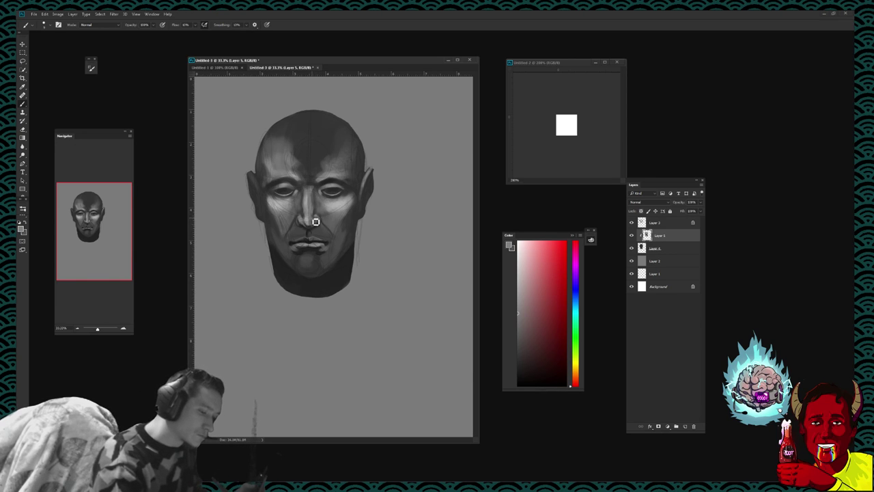
left_click(316, 226, "alt")
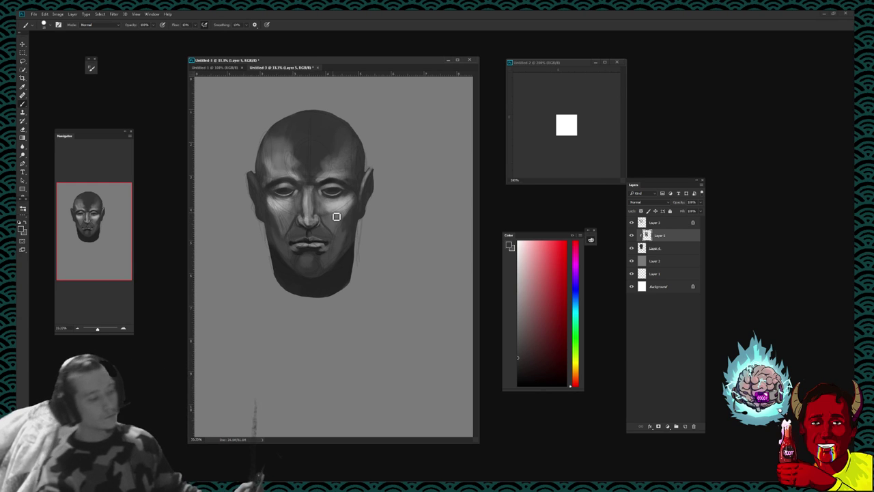
left_click_drag(312, 276, 287, 250)
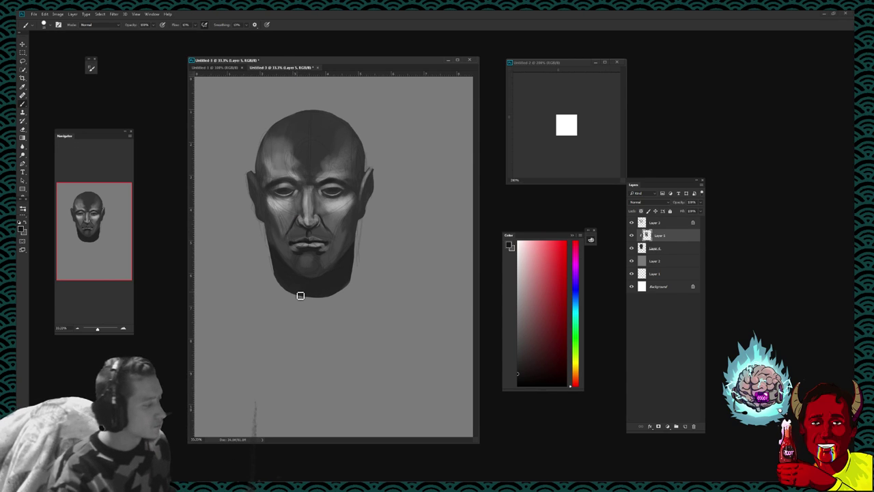
Step: Add a small dark stroke on the left cheek using a chin grey
left_click(285, 225, "alt")
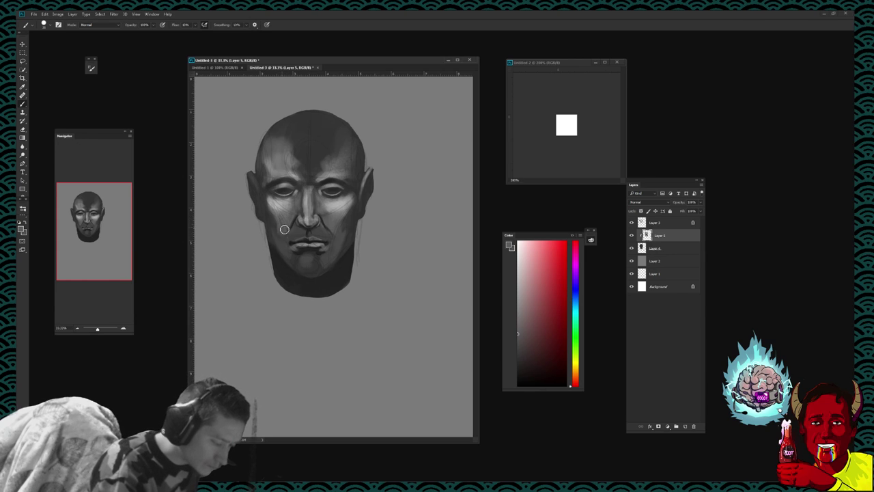
left_click(285, 268, "alt")
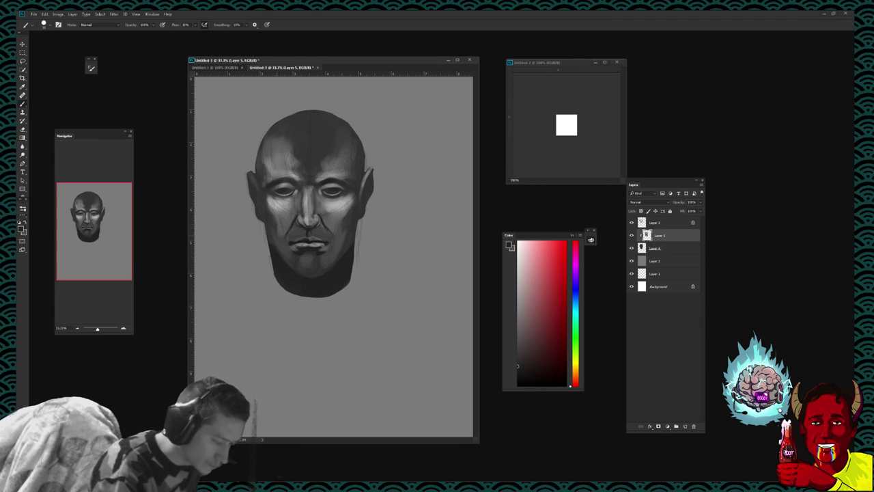
left_click_drag(270, 205, 279, 225)
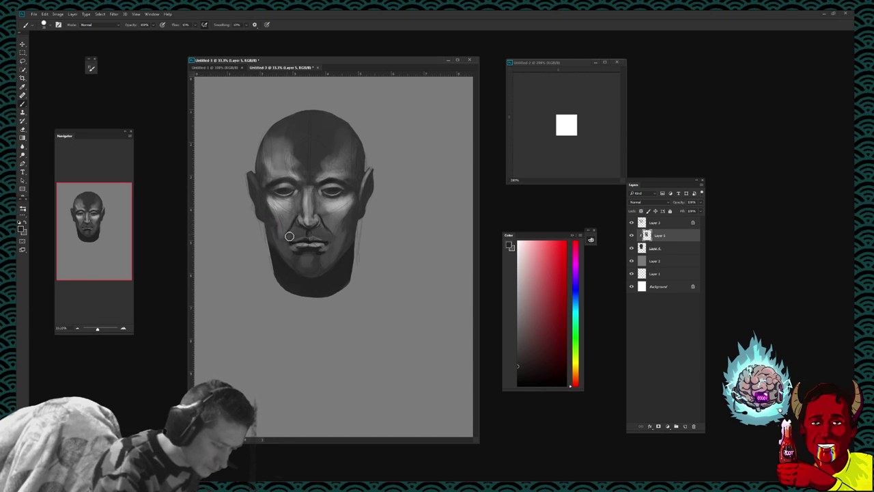
Step: Sample lighter face greys and paint light highlights on the right cheek
left_click(338, 232, "alt")
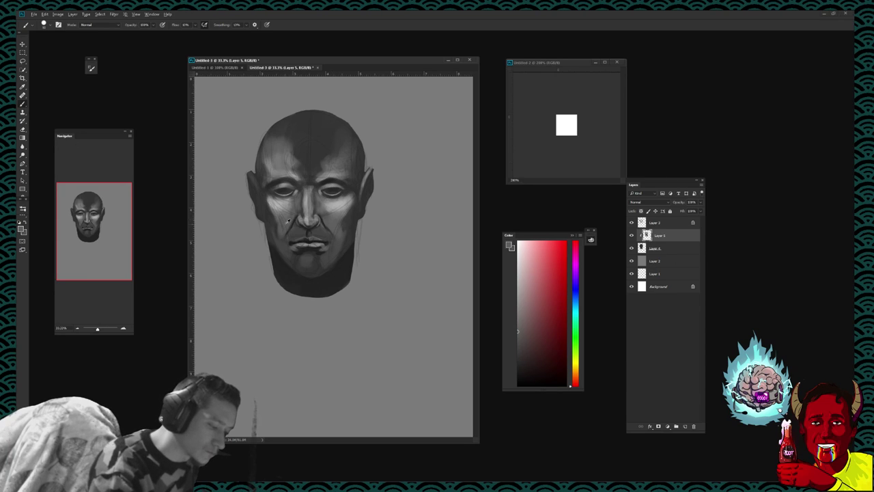
left_click(338, 227, "alt")
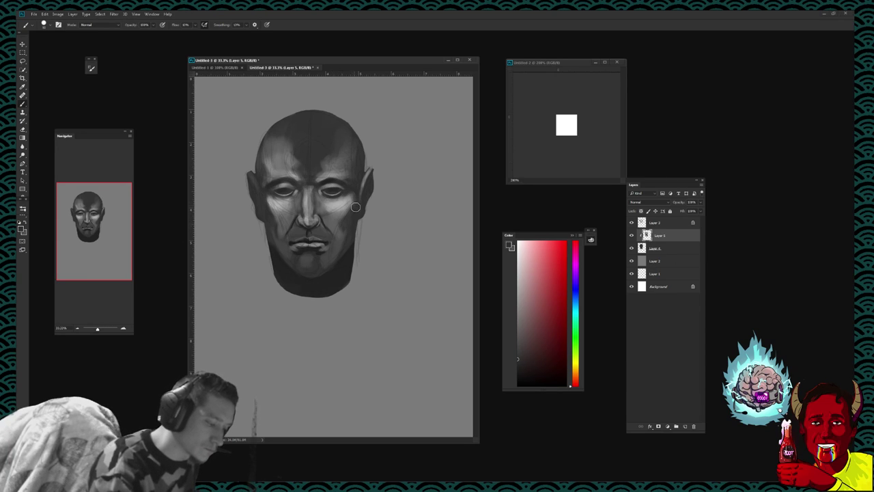
left_click(280, 203, "alt")
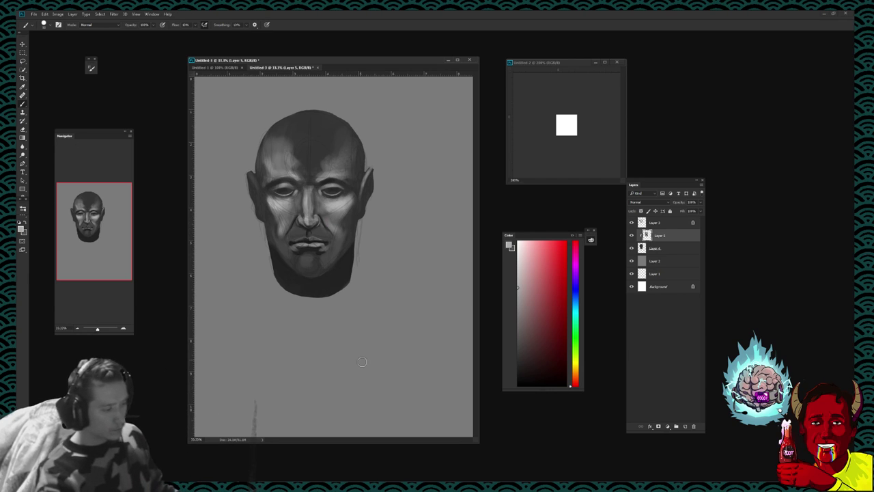
left_click(276, 236, "alt")
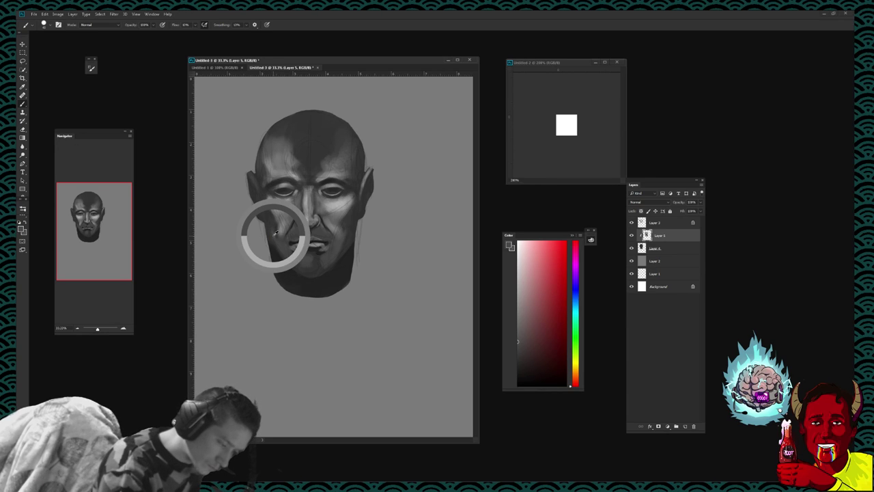
left_click(282, 234, "alt")
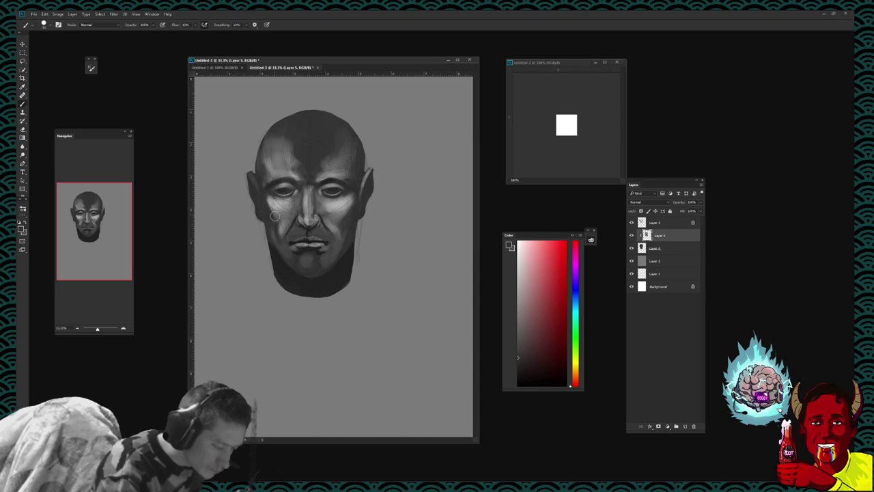
left_click(342, 234, "alt")
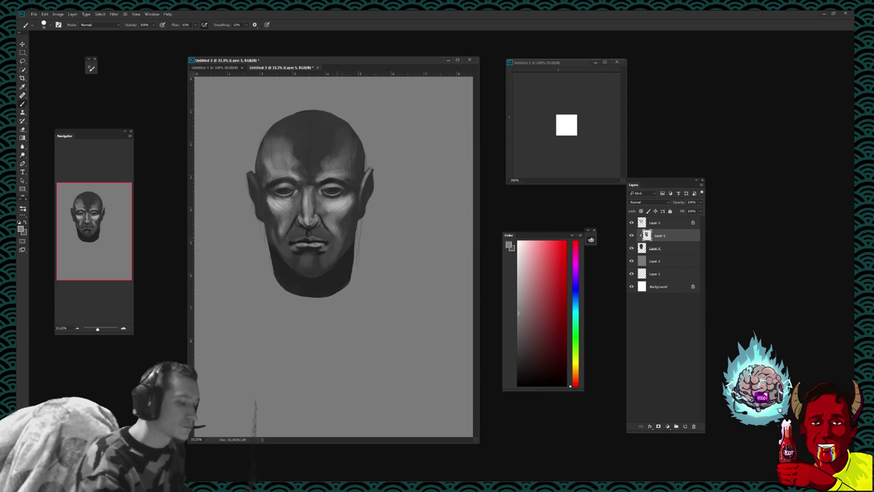
left_click_drag(325, 206, 340, 200)
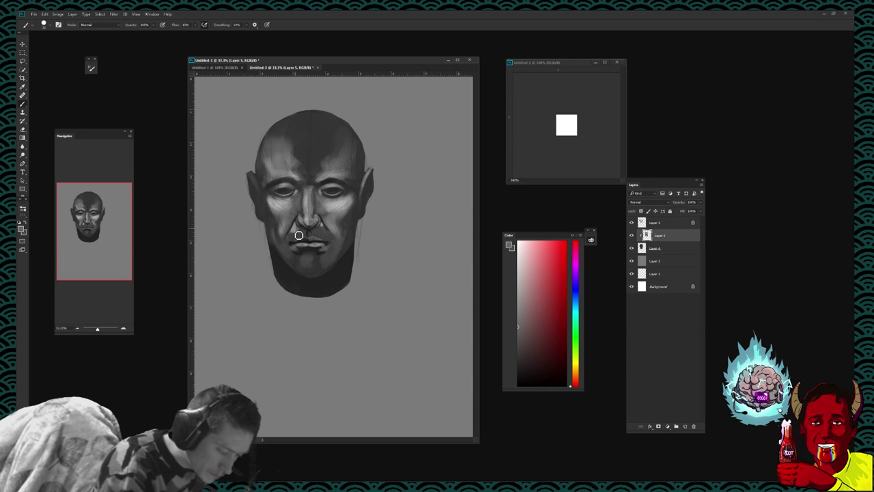
Step: Pick a darker grey and add a dark shading mark beside the nose
left_click(297, 230, "alt")
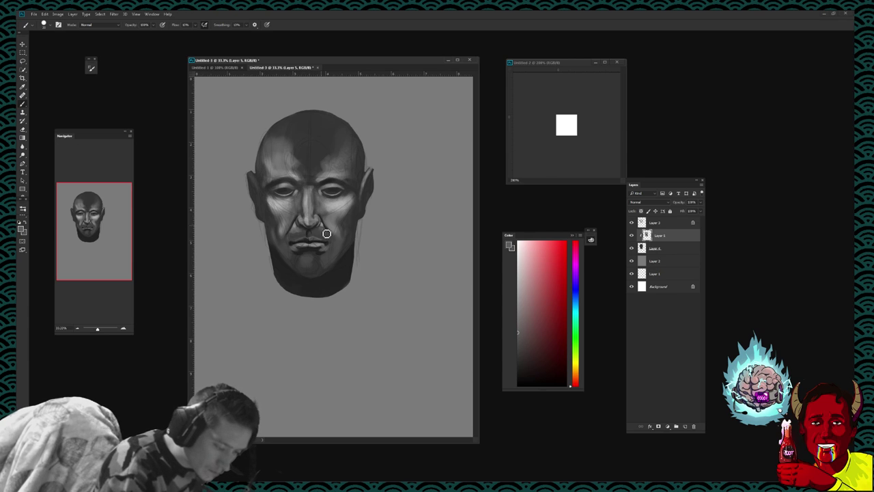
left_click(327, 231, "alt")
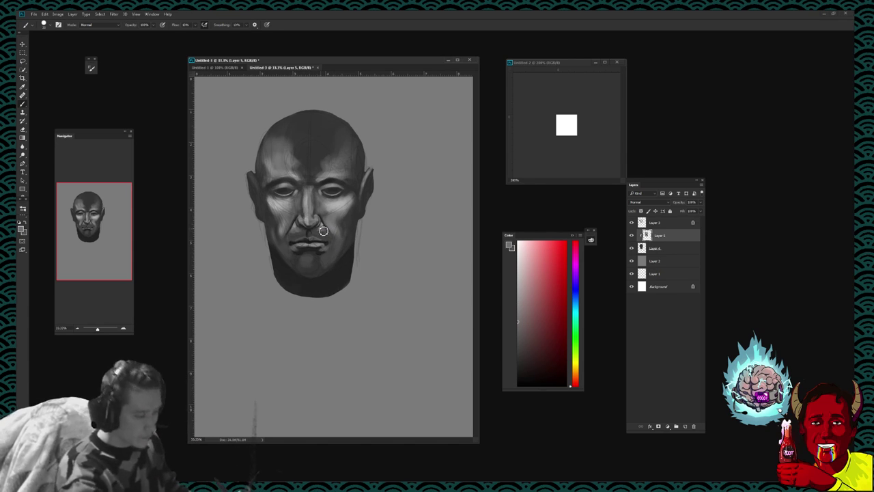
left_click_drag(320, 235, 326, 230)
Step: Paint light grey strokes across the upper lip
left_click(330, 232, "alt")
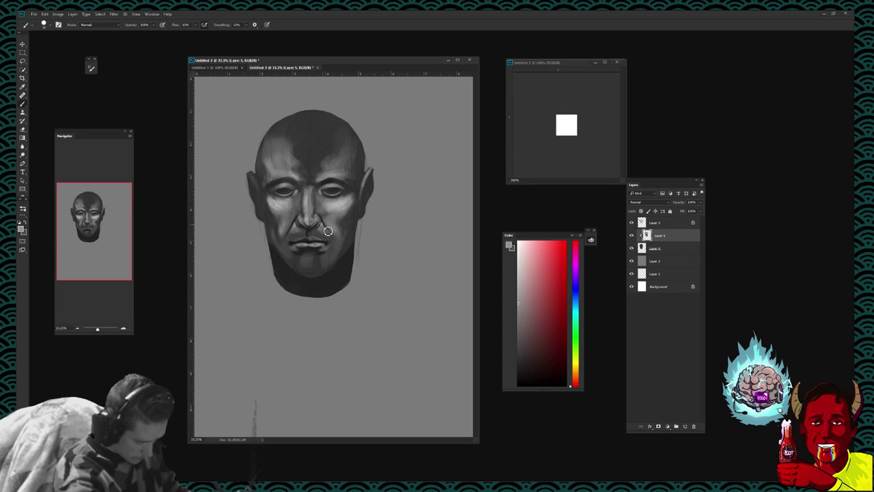
left_click(326, 236, "alt")
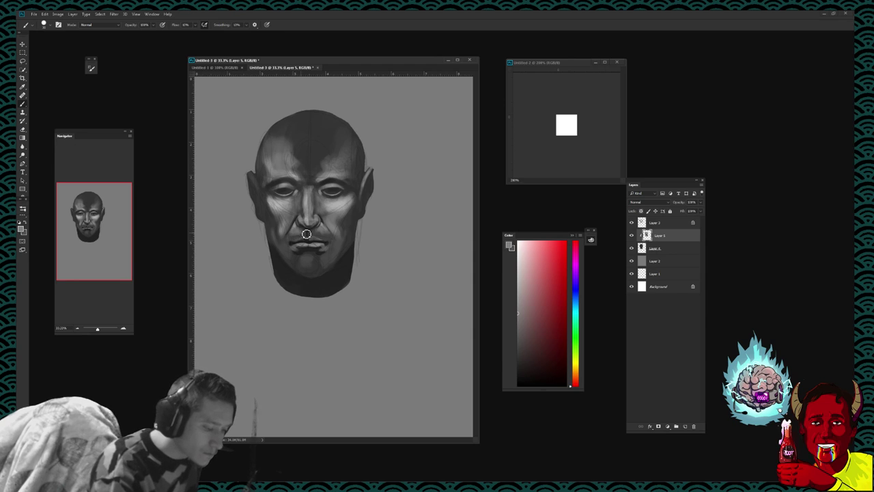
mouse_move(304, 235)
left_mouse_down()
mouse_move(290, 241)
mouse_move(332, 224)
left_mouse_up()
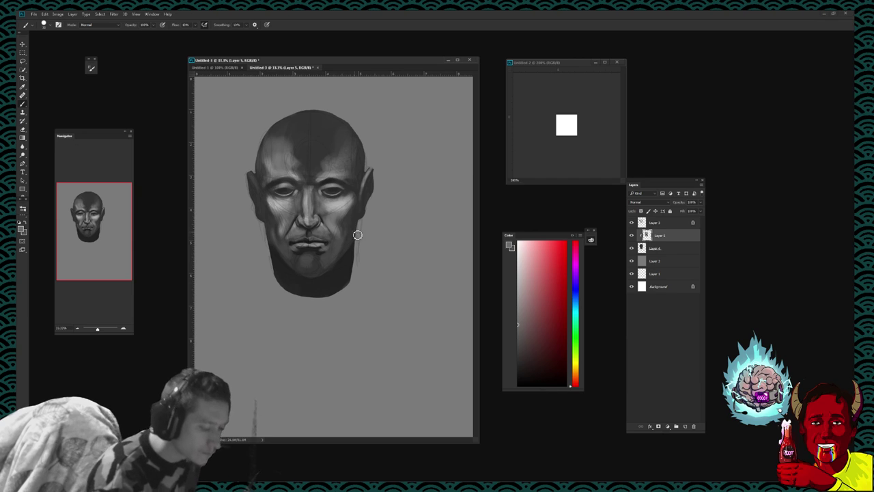
left_click(325, 218, "alt")
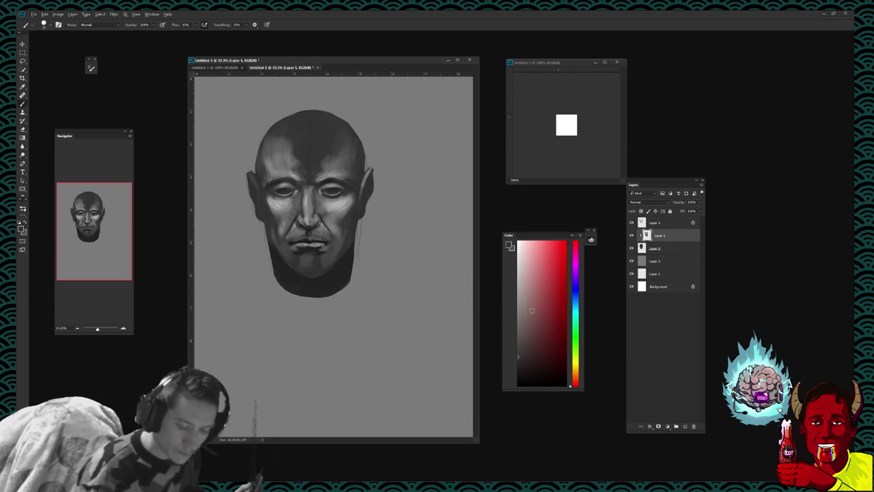
left_click(517, 379)
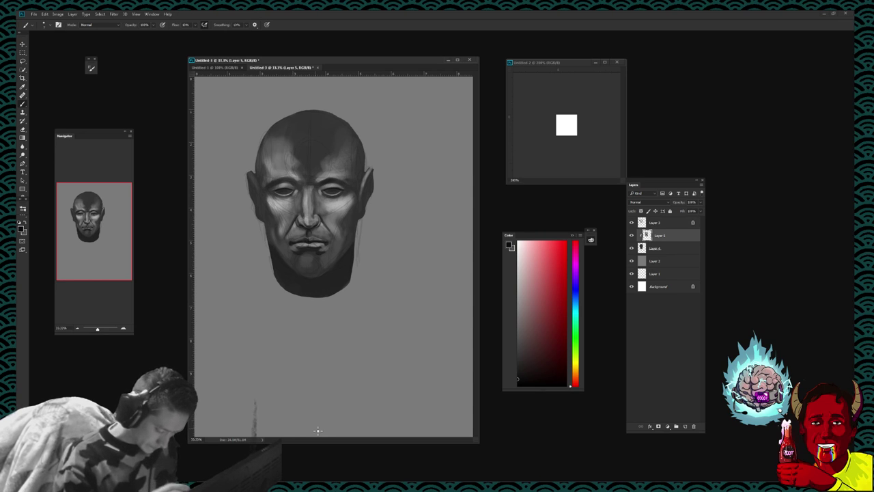
Step: Paint a lighter mark on the chin and sample lip tones for chin shading
left_click(318, 244, "alt")
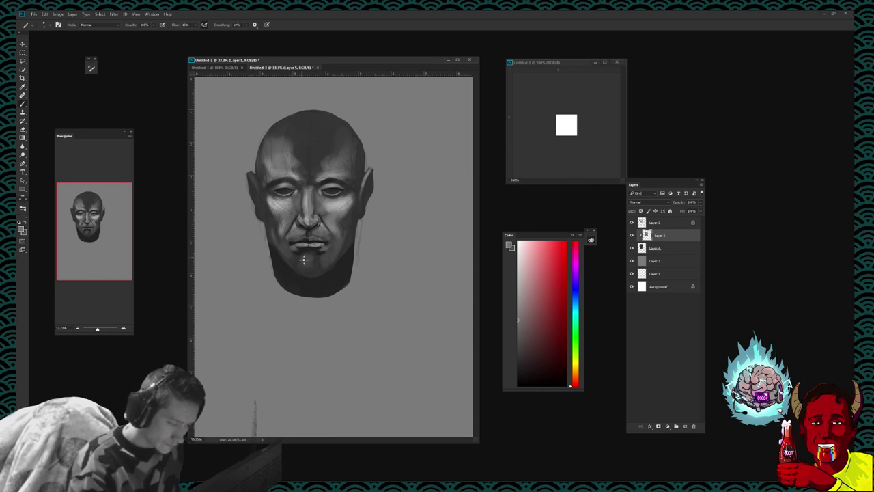
left_click_drag(308, 252, 307, 248)
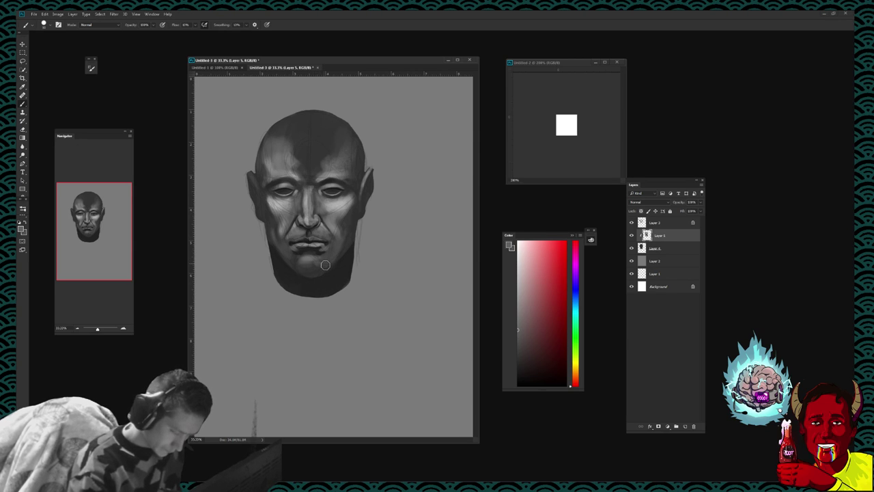
left_click(330, 258, "alt")
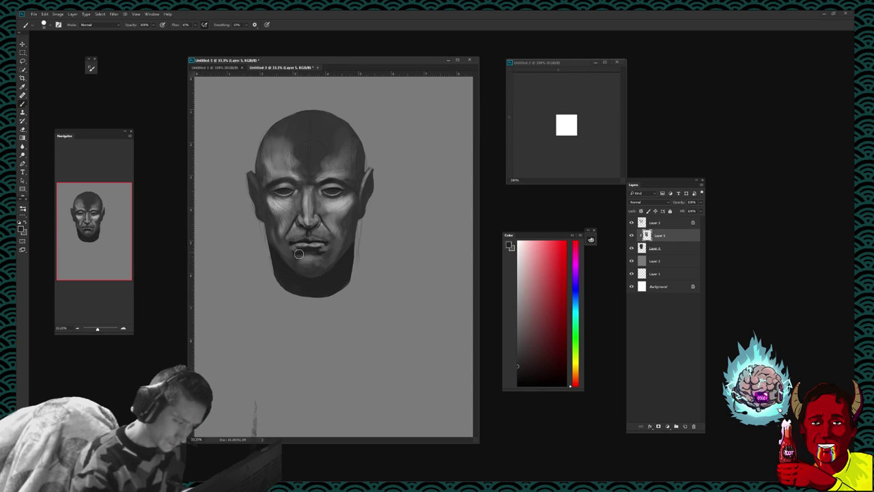
left_click(295, 257, "alt")
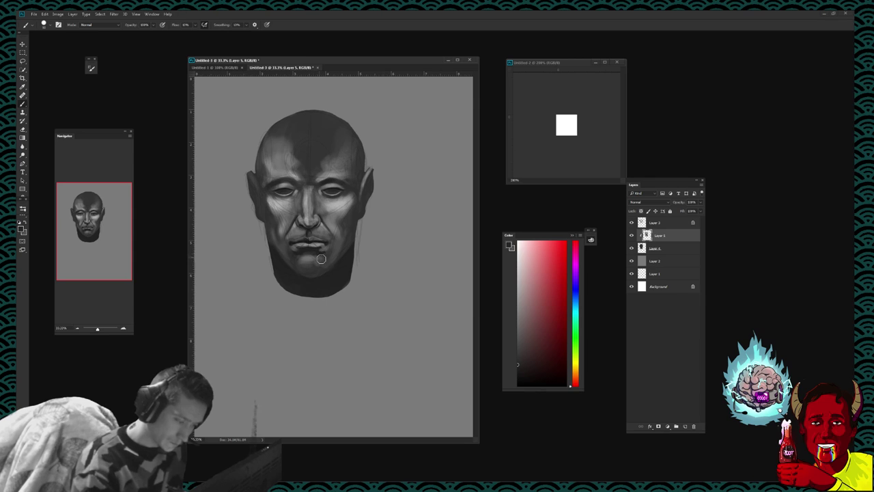
left_click(311, 244, "alt")
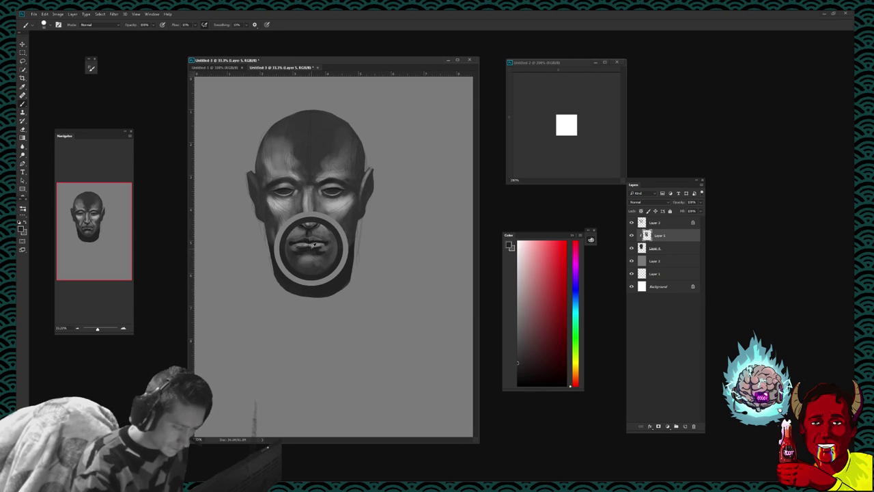
left_click_drag(312, 244, 318, 251)
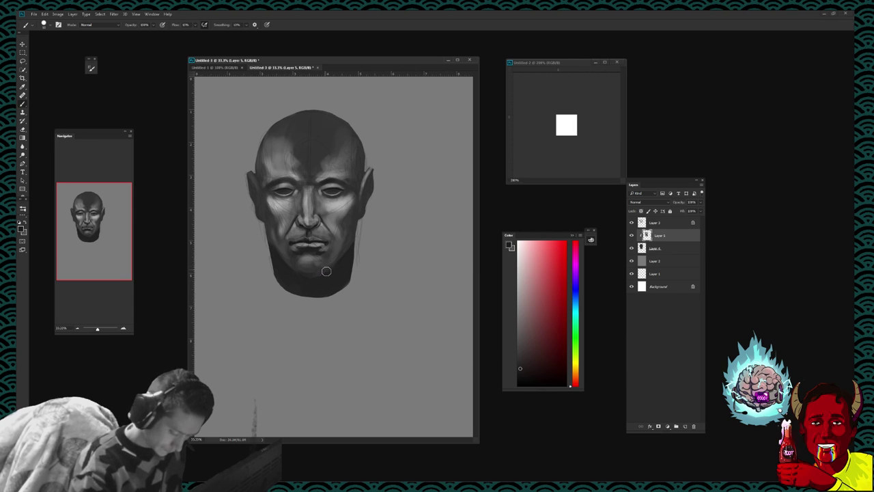
Step: Choose darker greys from the Color panel and chin for the jaw shading
left_click(302, 274, "alt")
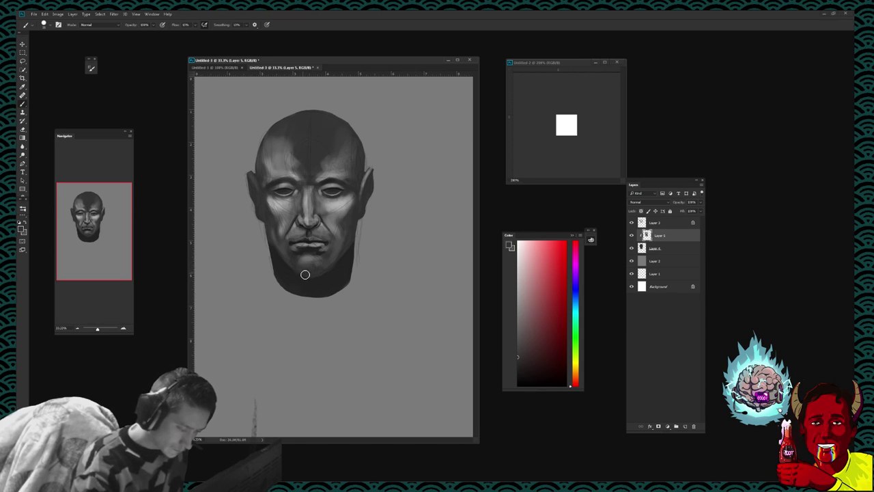
left_click(518, 380)
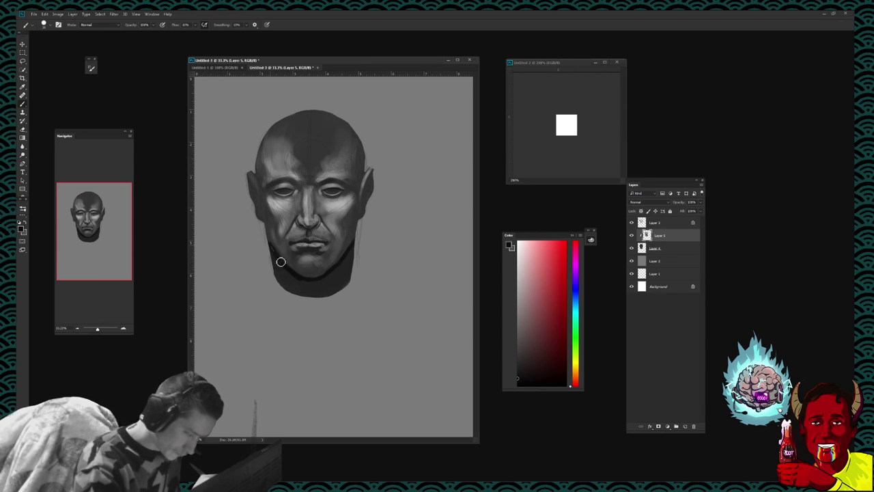
left_click(284, 248, "alt")
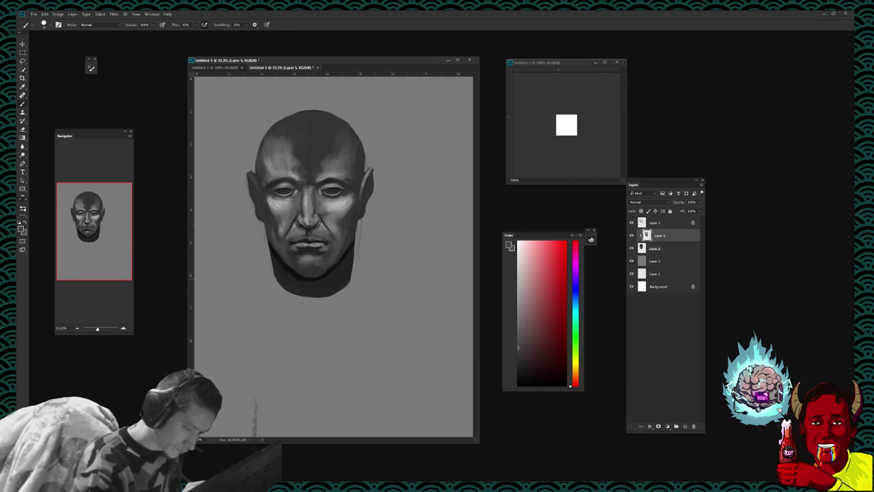
left_click(290, 265, "alt")
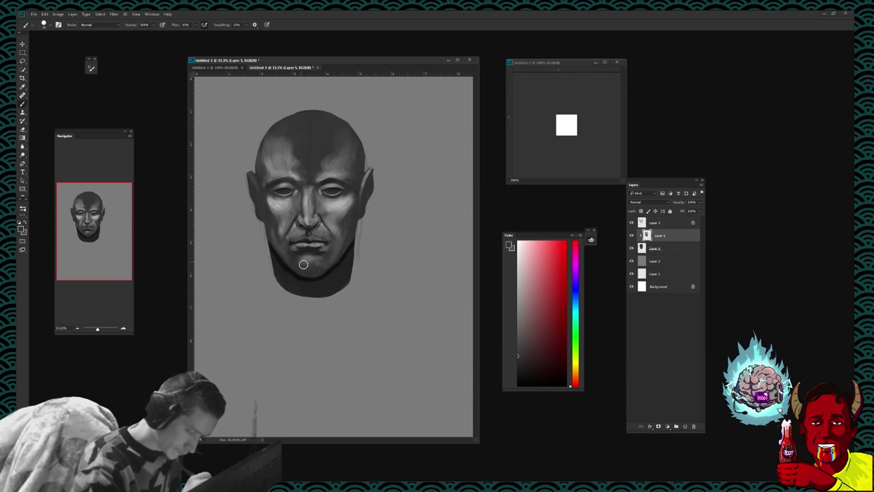
left_click(345, 257, "alt")
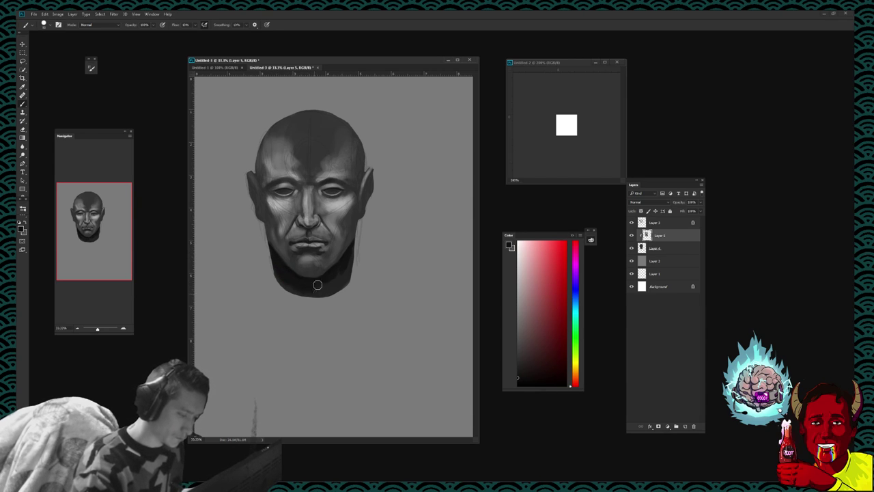
left_click(356, 250, "alt")
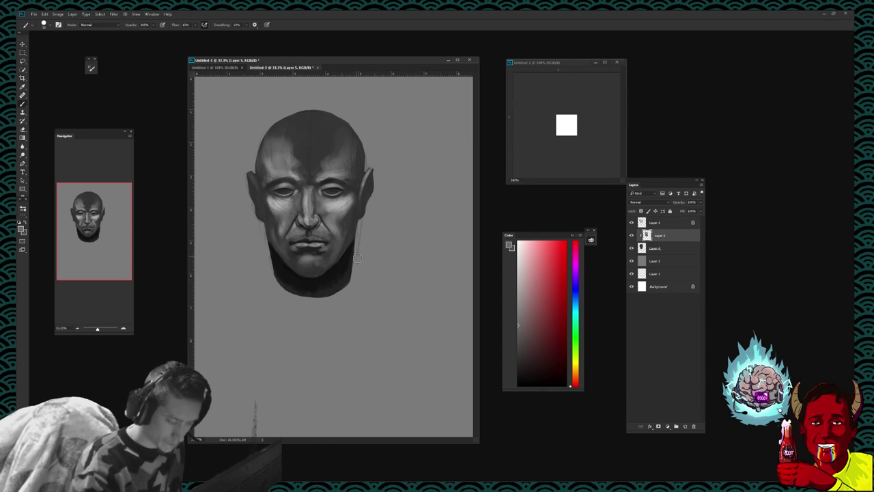
key("e")
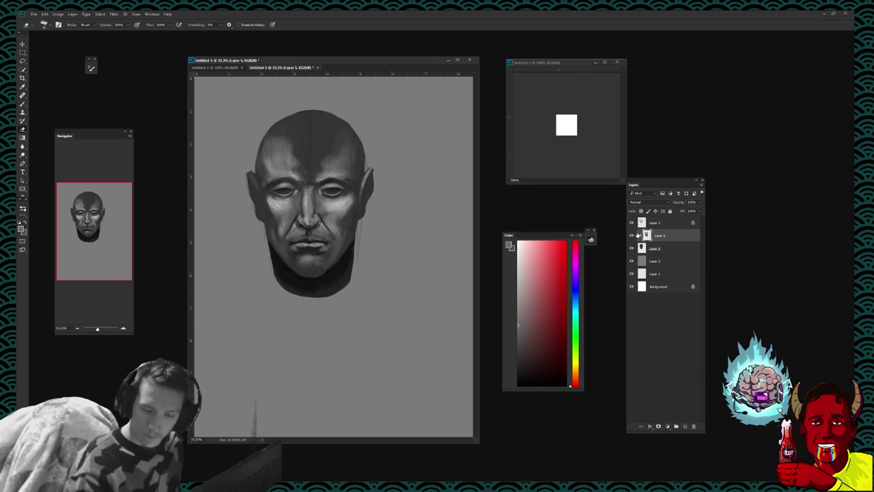
left_click(653, 248)
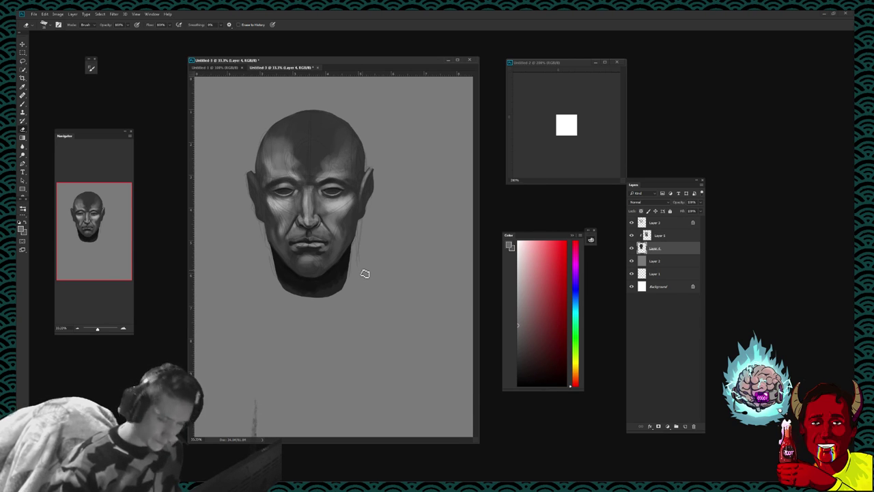
key("alt+bracketright")
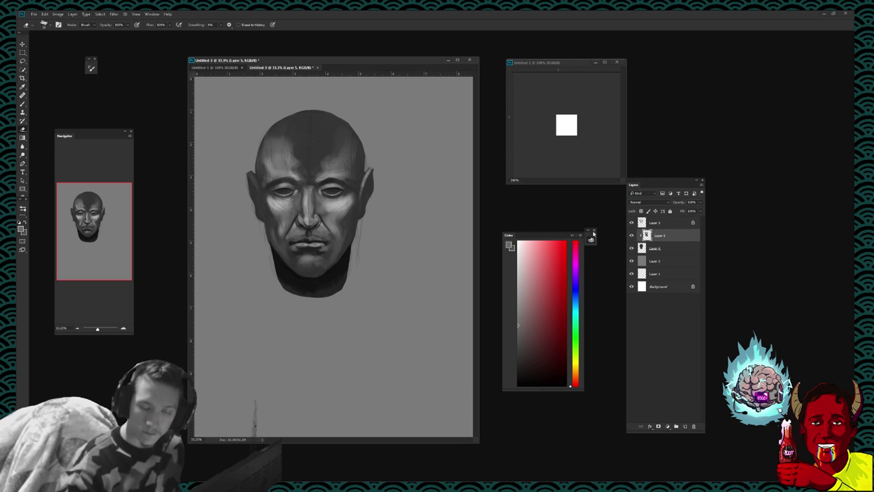
key("b")
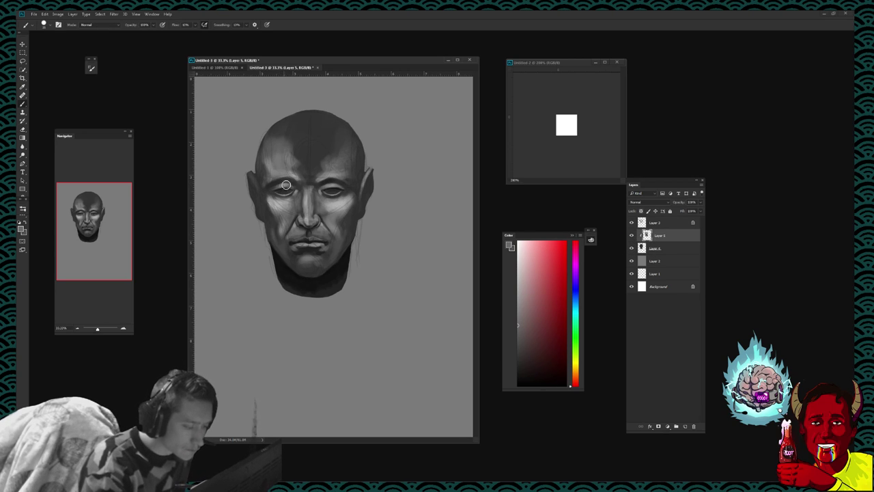
Step: Shrink the brush and sample a dark grey from around the eye
key("bracketleft")
key("bracketleft")
key("bracketleft")
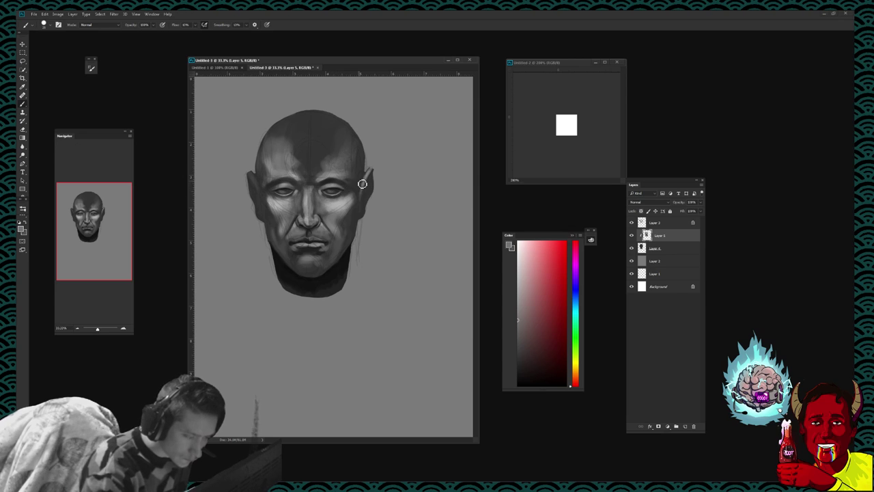
left_click(284, 189, "alt")
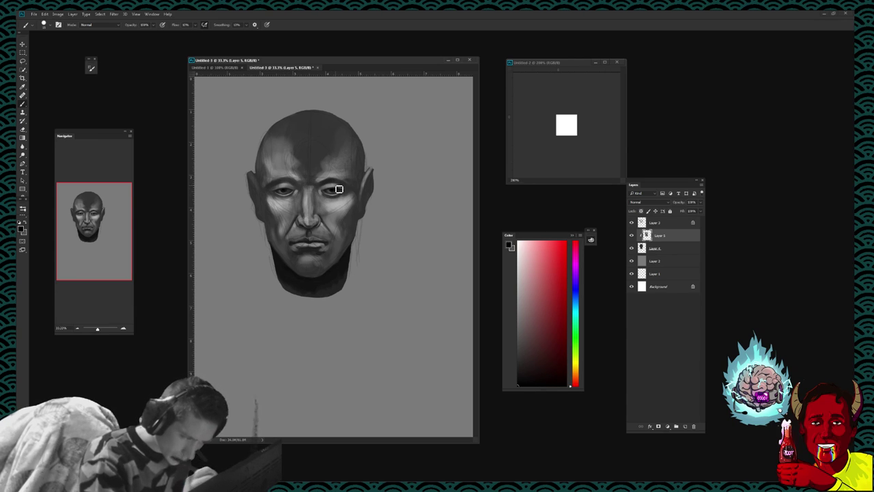
Step: Shade around the right eyelid, then pick a lighter grey and sample a dark mouth tone
left_click(278, 206, "alt")
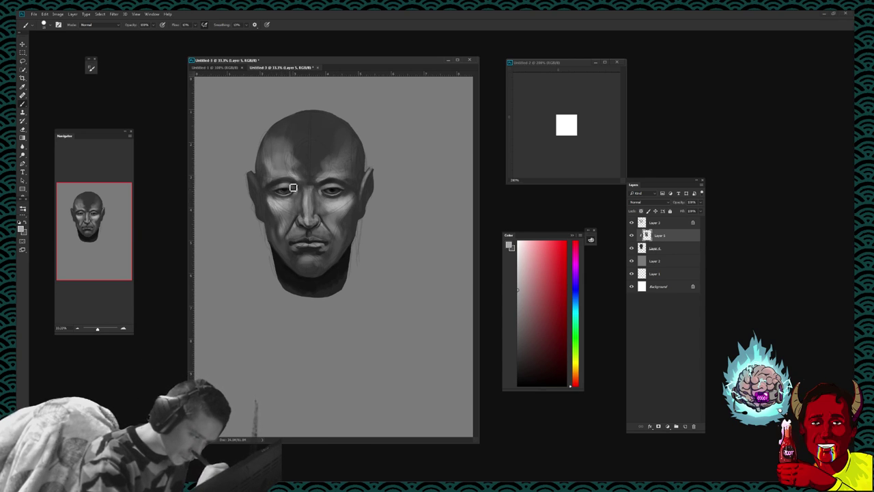
left_click_drag(331, 193, 333, 188)
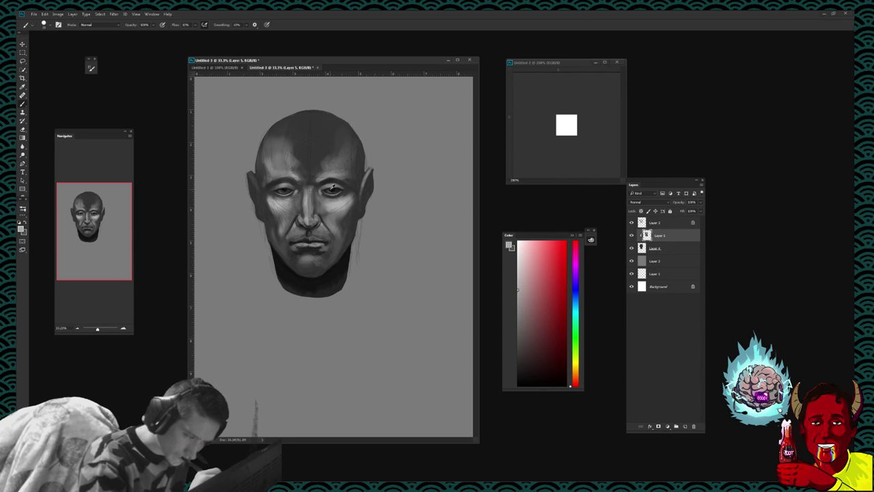
left_click(517, 260)
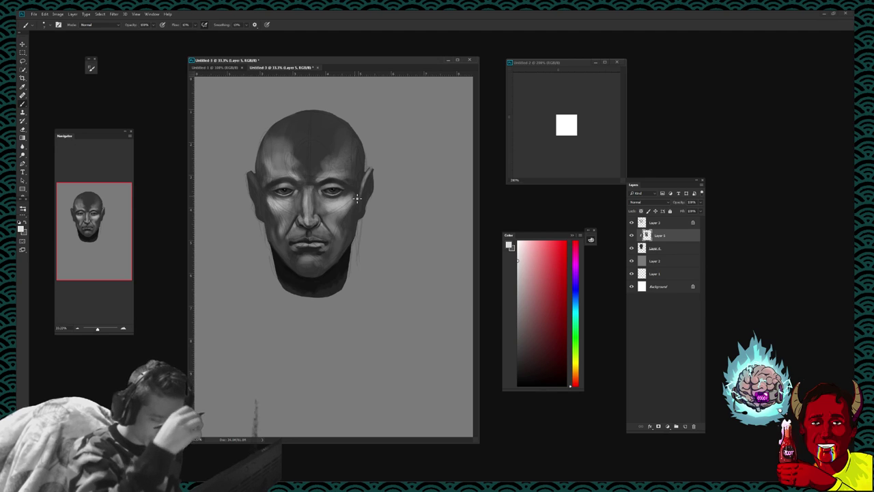
left_click(304, 229, "alt")
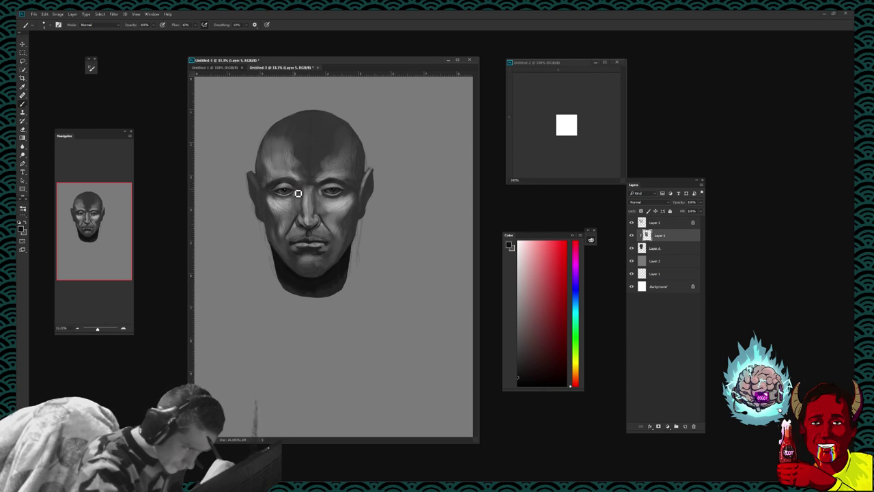
Step: Touch up the right eye by alternating Eraser and Brush, then enlarge the brush
key("e")
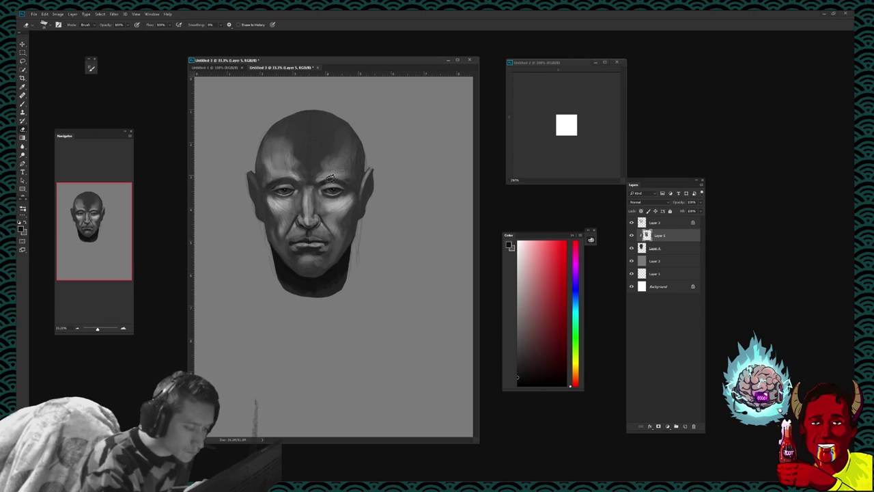
key("b")
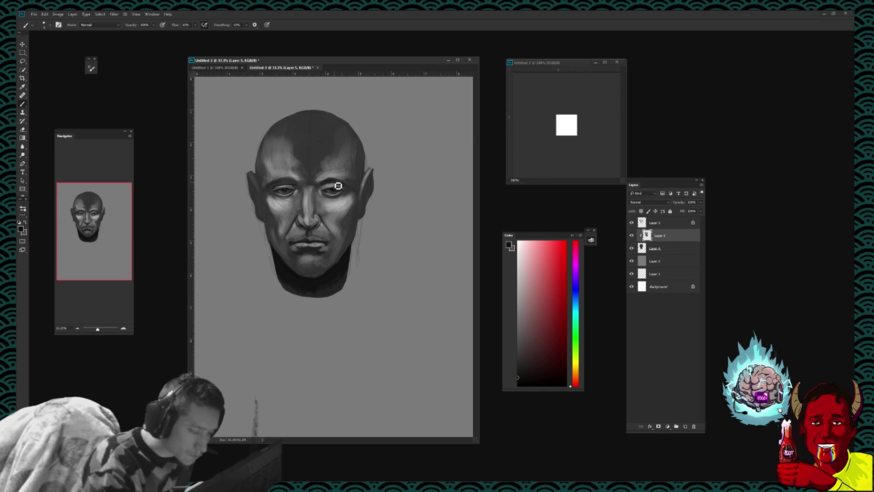
key("e")
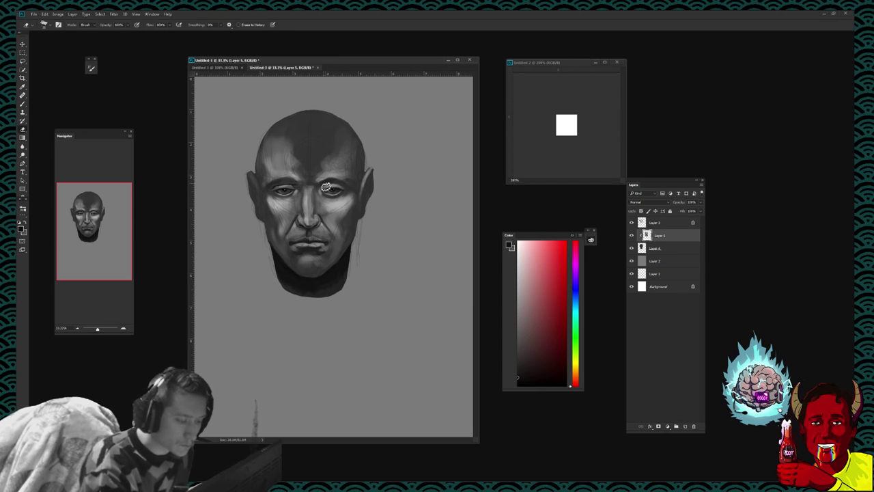
key("b")
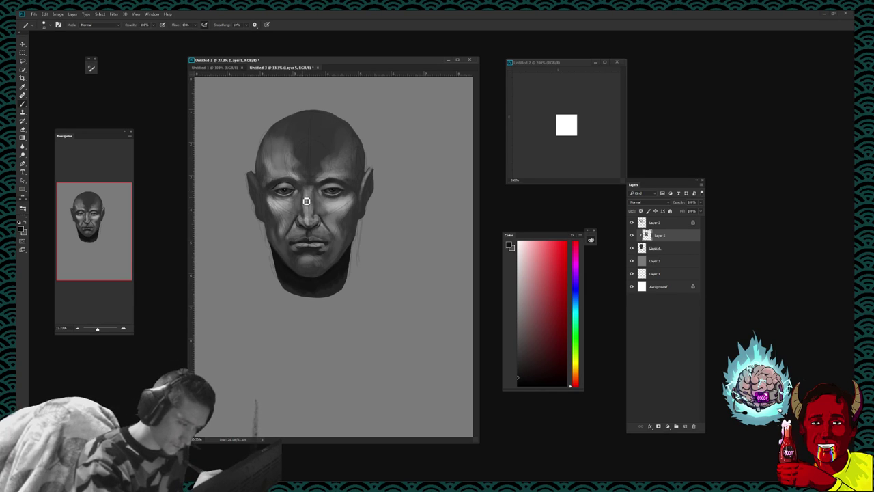
key("bracketright")
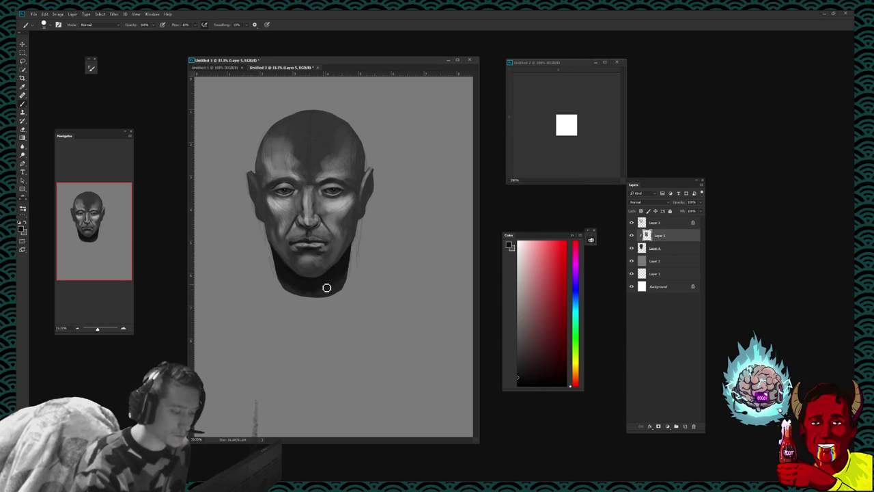
Step: Sample lighter greys from the face and cheek for further touch-ups
left_click(310, 252, "alt")
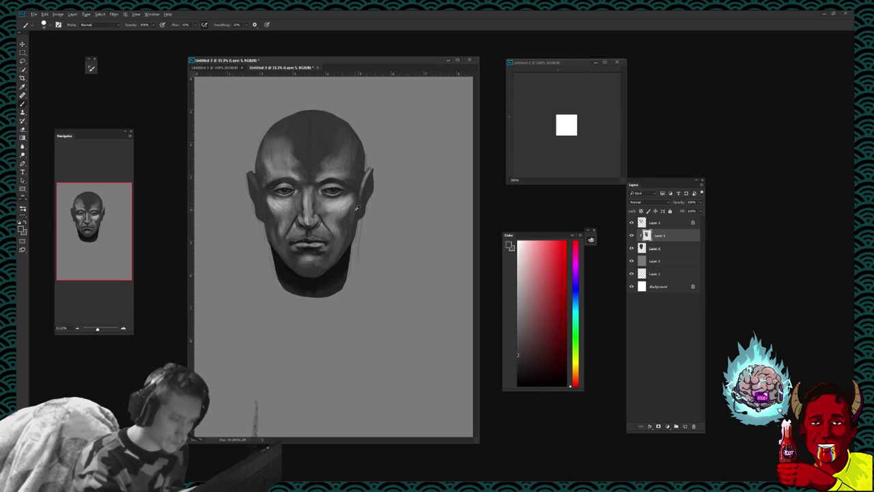
left_click(314, 289, "alt")
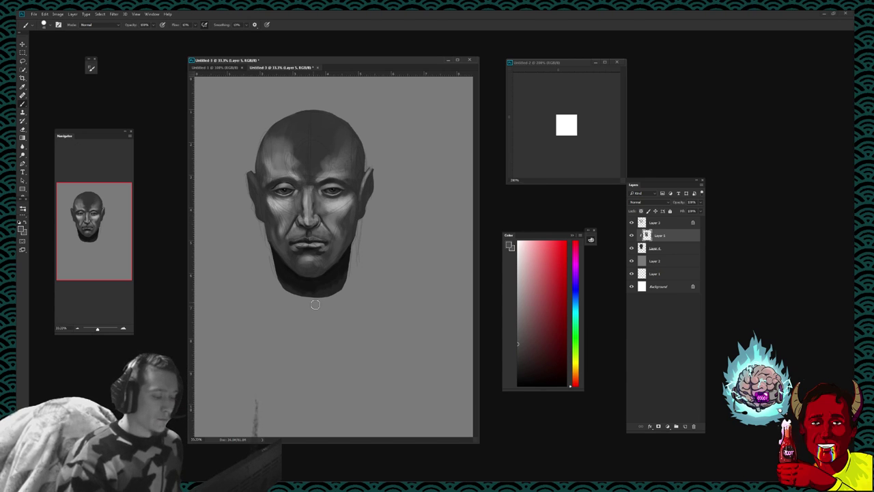
left_click(285, 205, "alt")
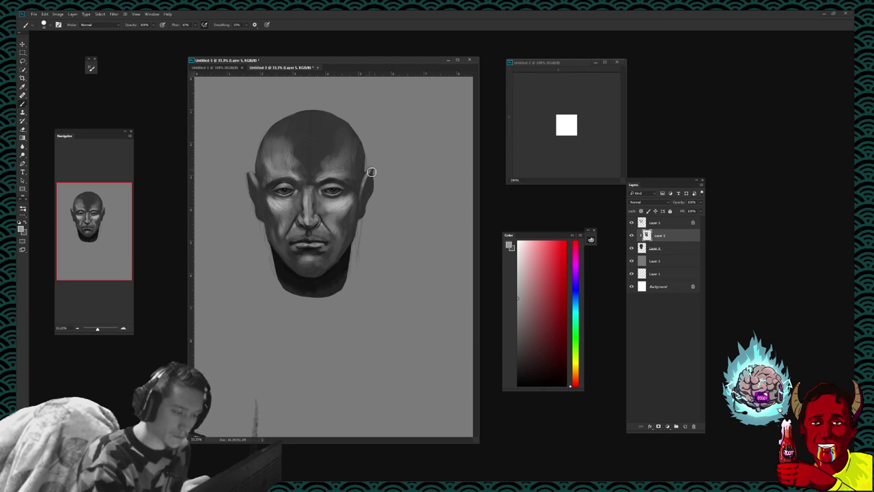
Step: Make Layer 4 active and flip the canvas horizontally to check the proportions
left_click(655, 248)
key("e")
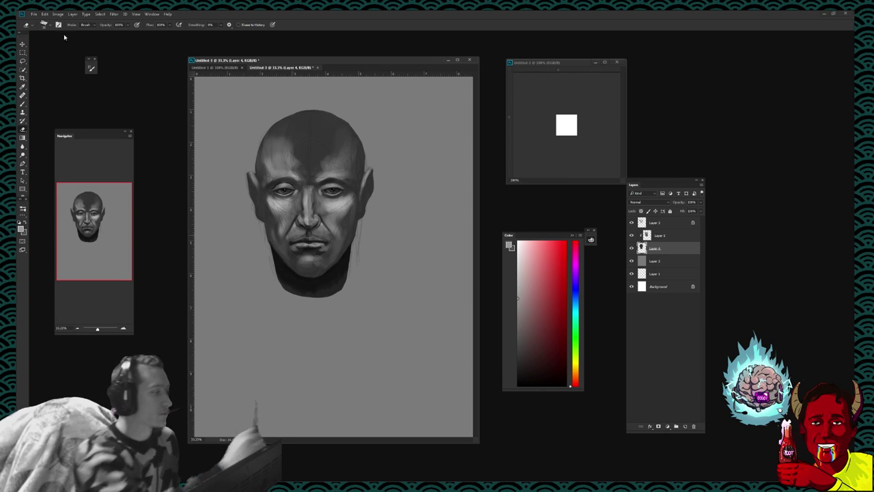
left_click(44, 14)
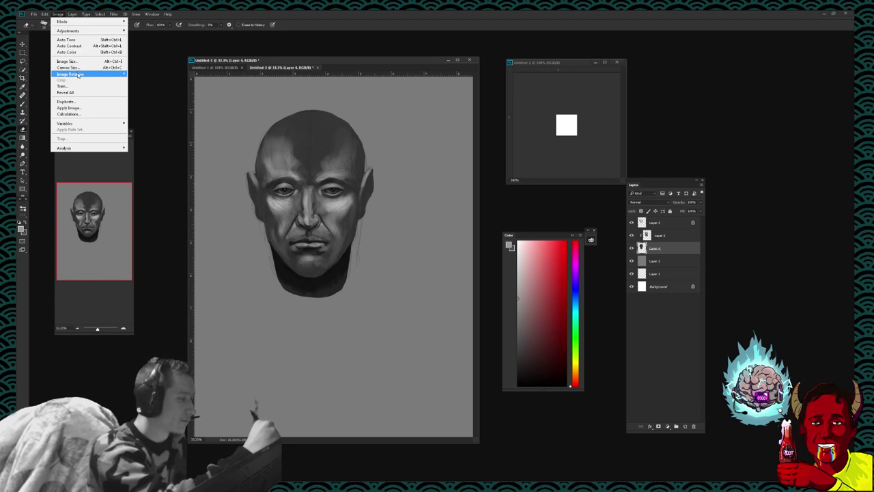
mouse_move(70, 73)
left_click(147, 104)
Step: Free-transform the face lower and to the left, restoring the unflipped canvas
key("ctrl+t")
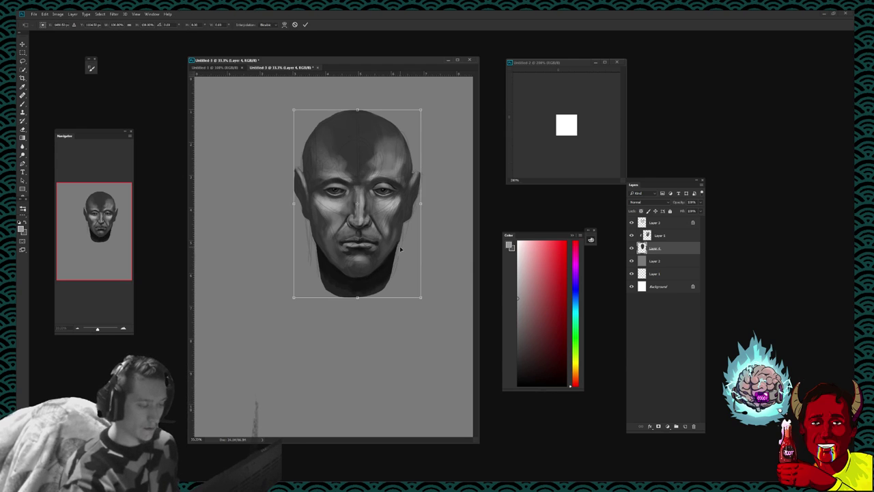
mouse_move(400, 246)
left_mouse_down()
mouse_move(384, 349)
mouse_move(336, 277)
left_mouse_up()
key("Return")
key("ctrl+alt+z")
key("ctrl+alt+z")
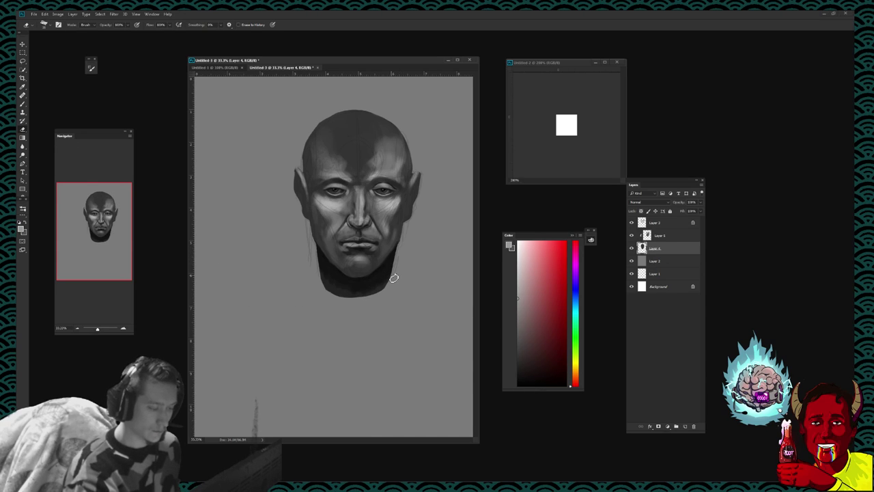
key("ctrl+t")
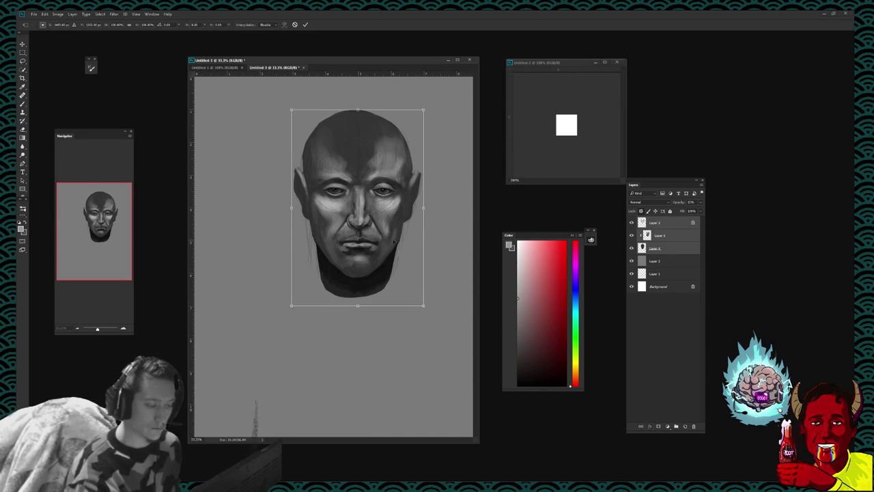
left_click_drag(393, 244, 365, 258)
key("Return")
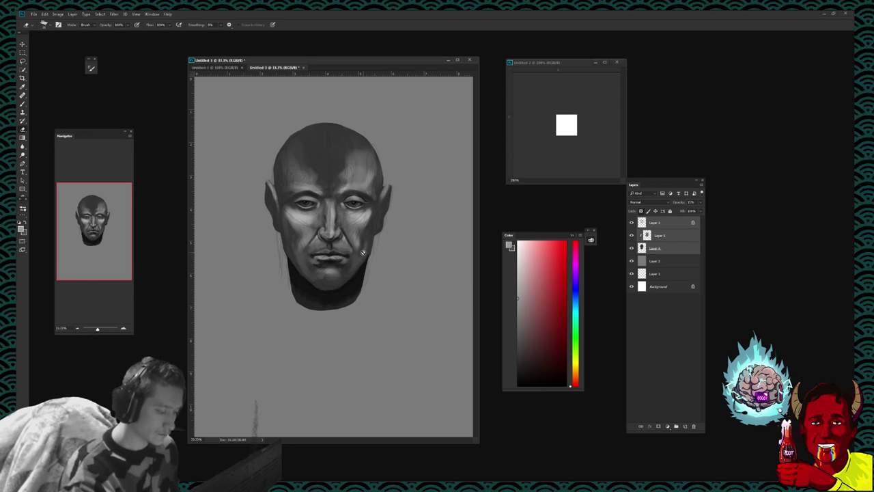
Step: Delete the top sketch-line layer and start a lasso selection across the forehead
key("l")
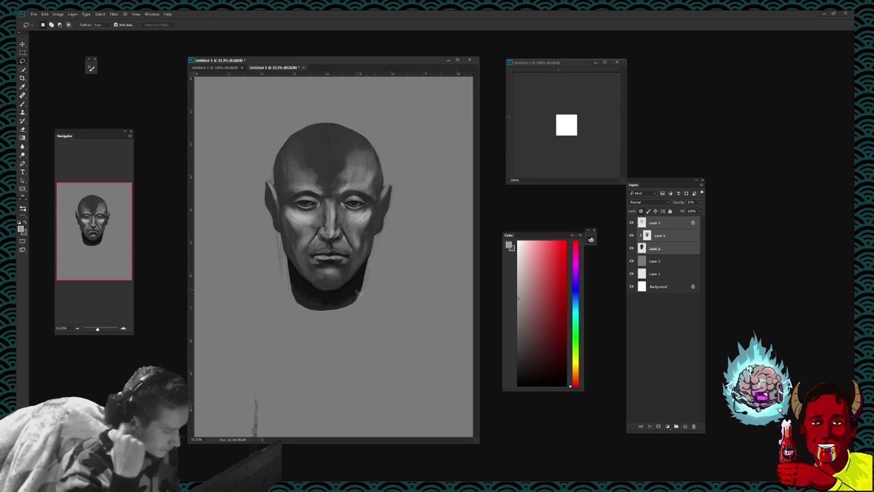
left_click(663, 250)
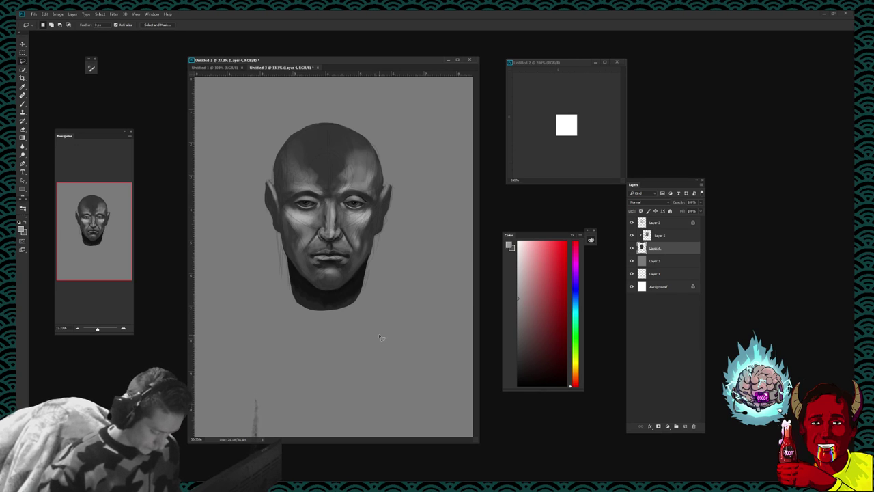
left_click(662, 224)
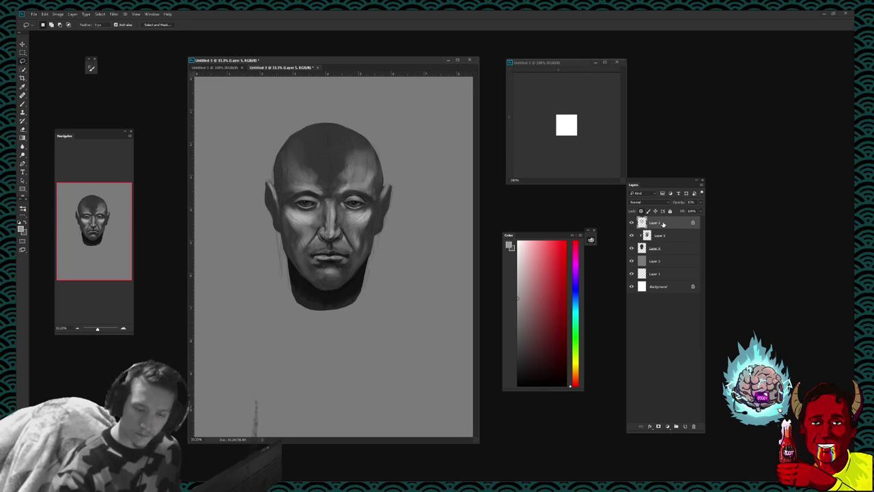
left_click(692, 426)
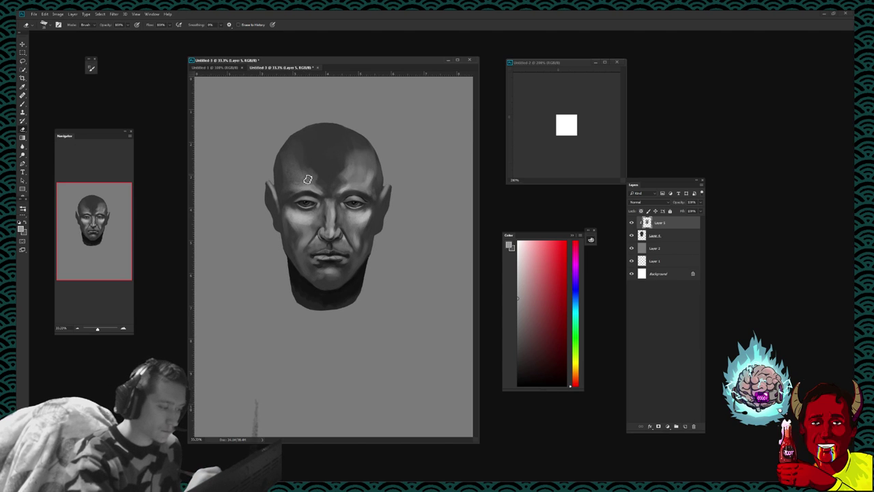
left_click_drag(330, 164, 293, 173)
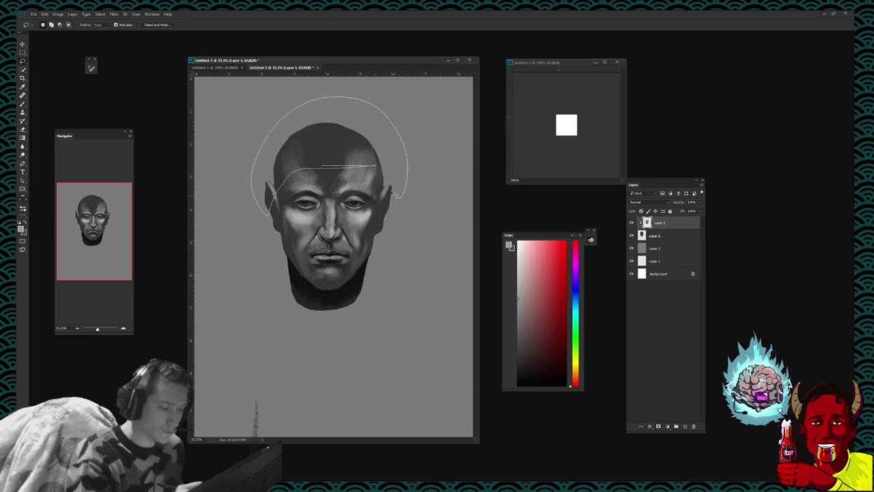
Step: Lasso a hair area arching over the forehead, carving in strand shapes and trimming the right side
mouse_move(271, 215)
left_mouse_down()
mouse_move(308, 171)
mouse_move(294, 287)
mouse_move(318, 151)
mouse_move(274, 155)
mouse_move(318, 155)
left_mouse_up()
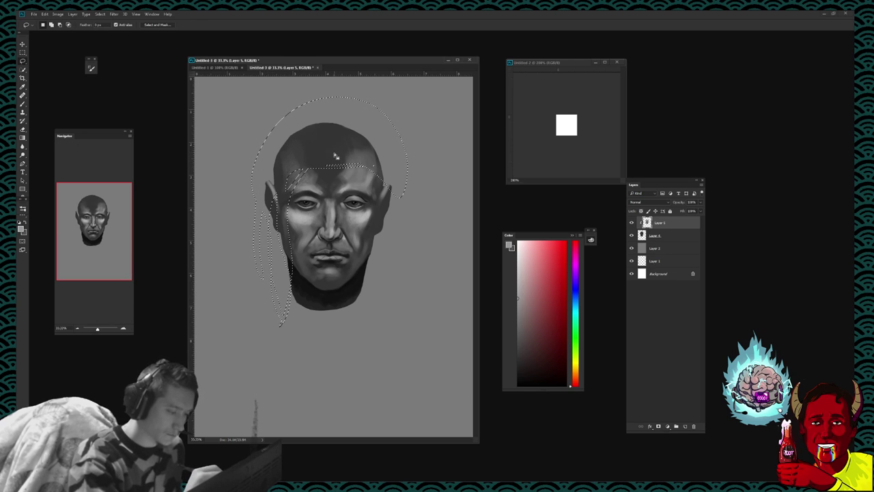
left_click_drag(336, 145, 319, 171)
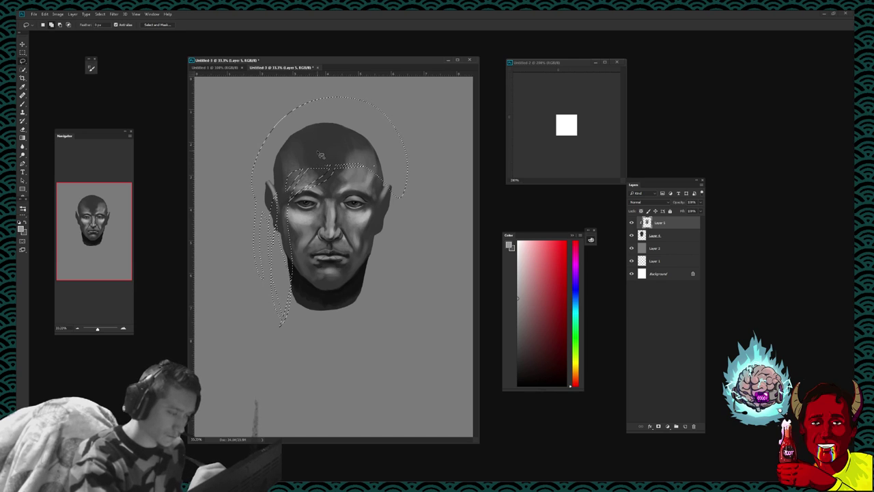
left_click_drag(338, 151, 287, 191)
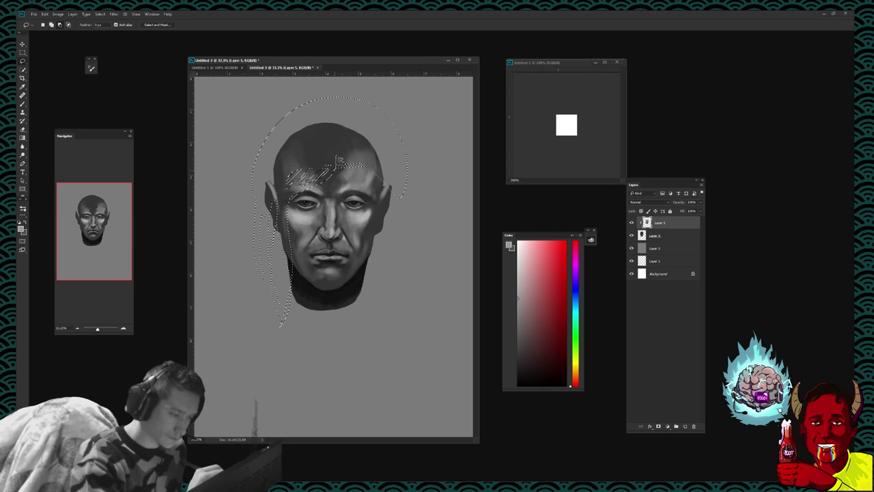
mouse_move(336, 158)
left_mouse_down()
mouse_move(355, 159)
mouse_move(393, 199)
left_mouse_up()
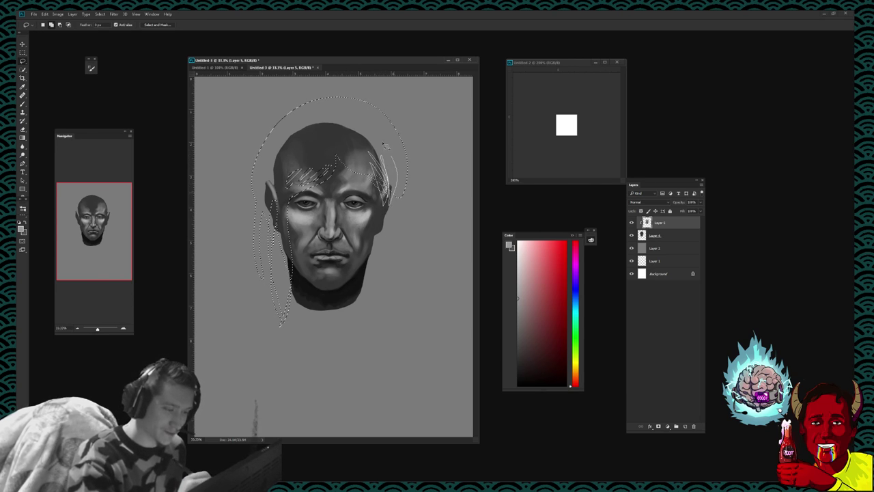
left_click_drag(384, 145, 395, 197)
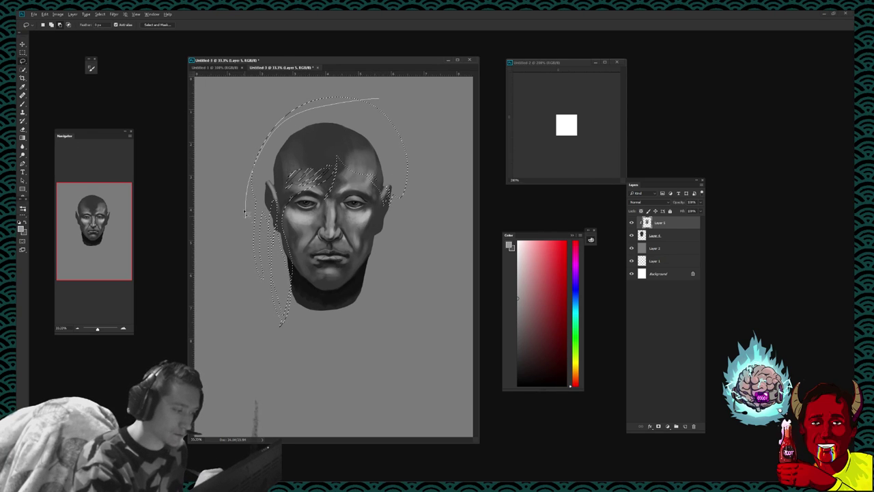
Step: Redraw the hair outline over the head top and down the left temple, in add-to-selection mode
left_click_drag(244, 213, 394, 89)
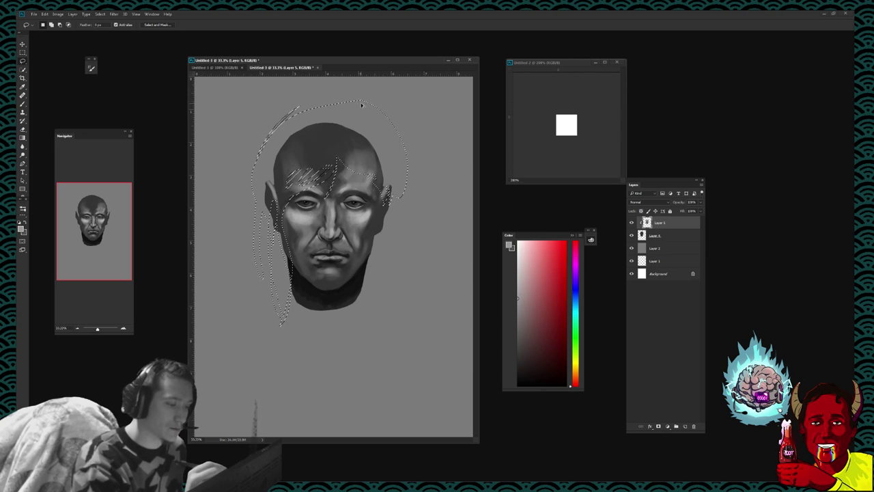
left_click_drag(233, 189, 395, 118)
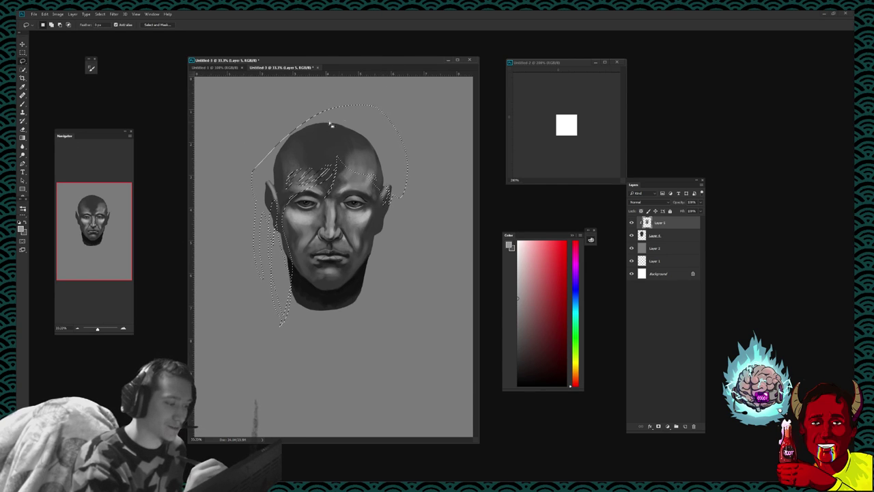
left_click_drag(331, 125, 261, 163)
left_click_drag(298, 116, 283, 127)
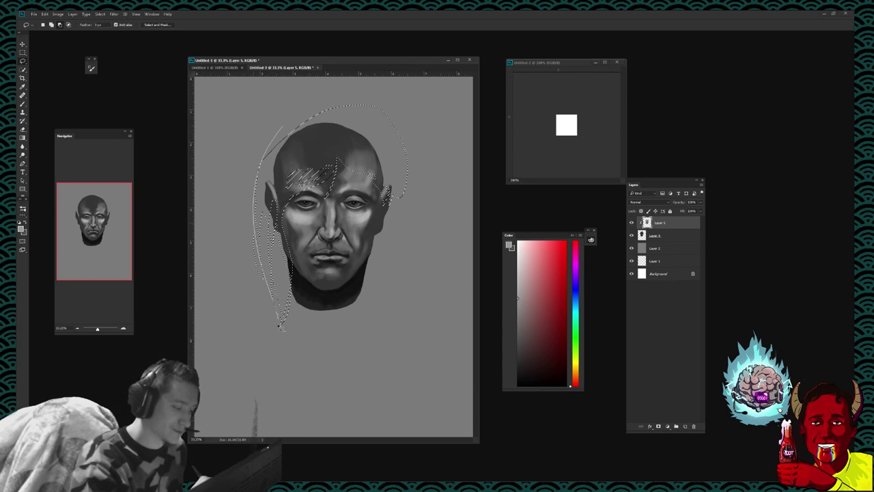
left_click_drag(278, 327, 374, 182)
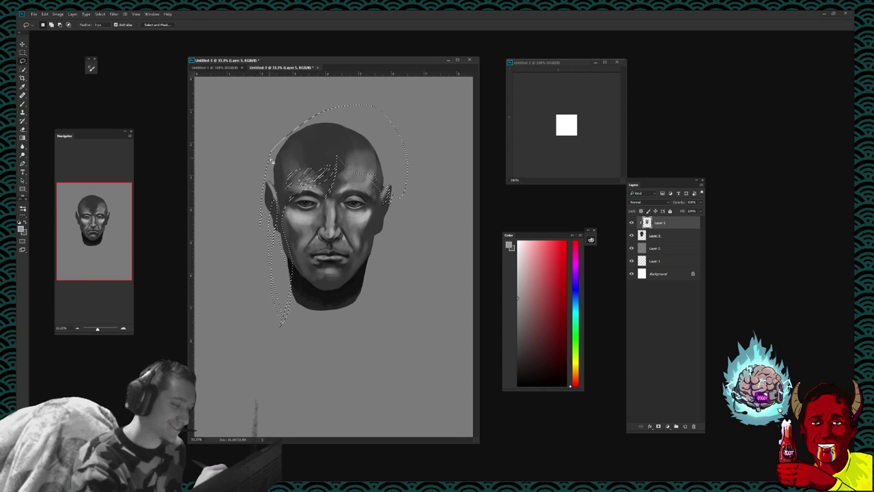
left_click_drag(260, 240, 342, 104)
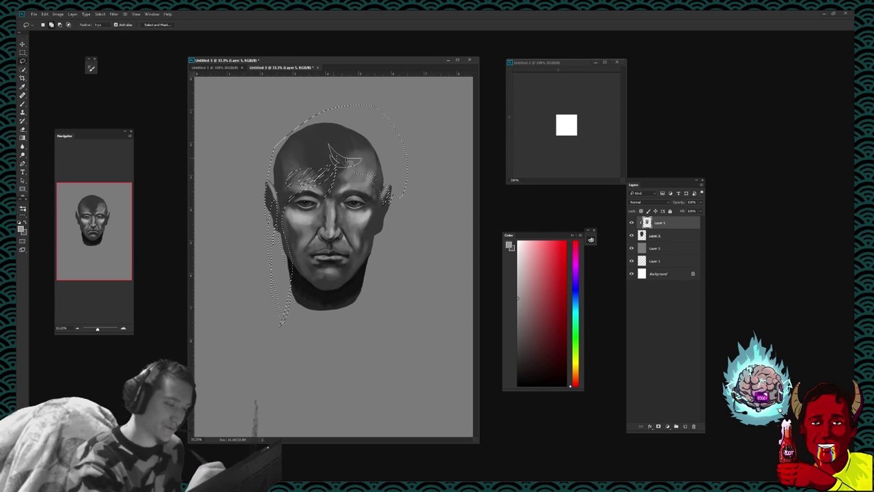
key("shift")
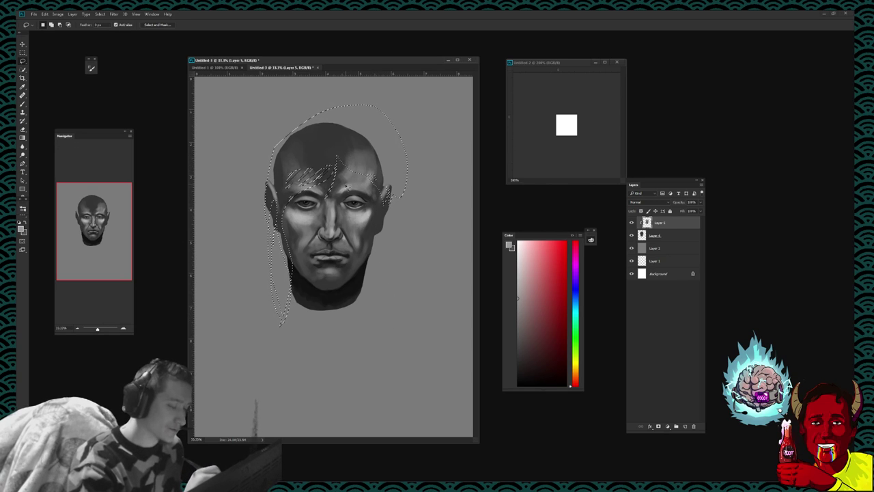
Step: Make white the foreground colour and try painting on the head, then remove it
key("x")
key("b")
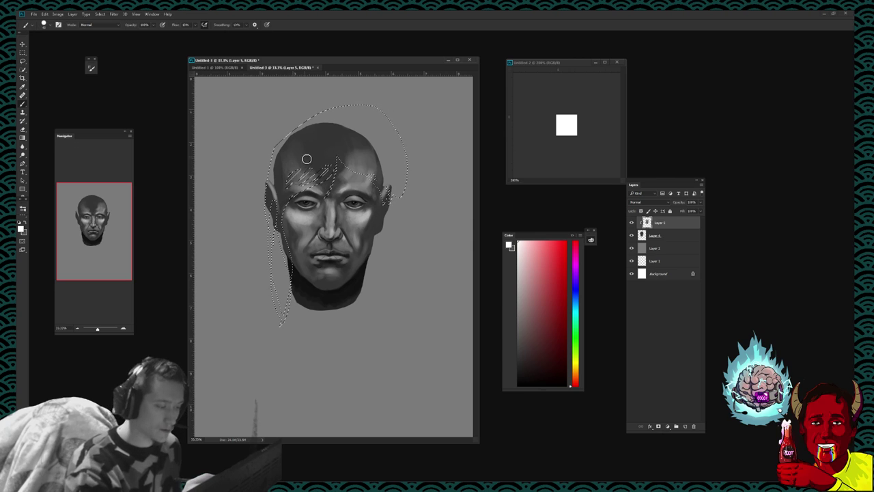
mouse_move(307, 140)
left_mouse_down()
mouse_move(282, 161)
mouse_move(251, 215)
left_mouse_up()
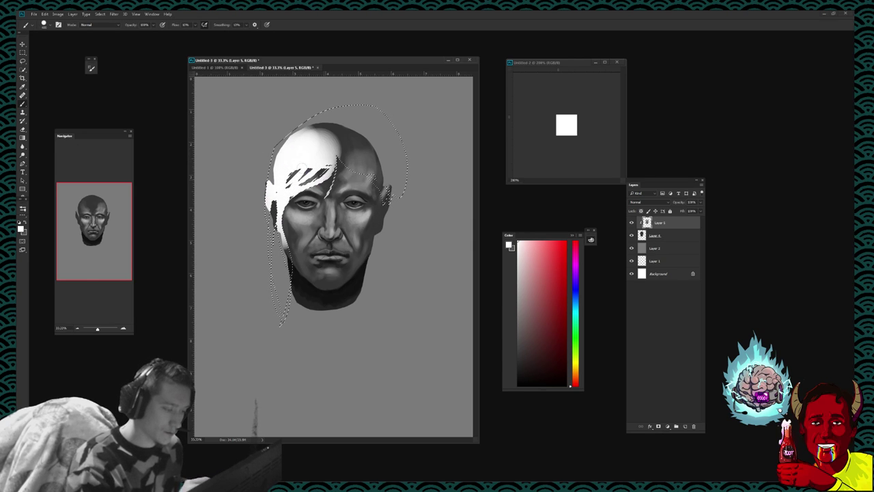
mouse_move(298, 134)
left_mouse_down()
mouse_move(345, 144)
mouse_move(386, 198)
left_mouse_up()
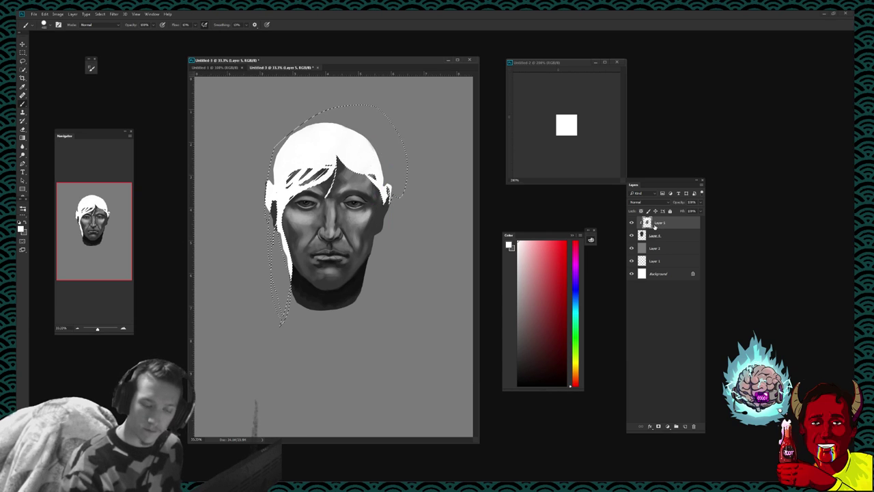
key("Delete")
Step: On a new layer, paint white hair across the crown and both sides, then deselect
left_click(685, 425)
left_click_drag(328, 123, 291, 181)
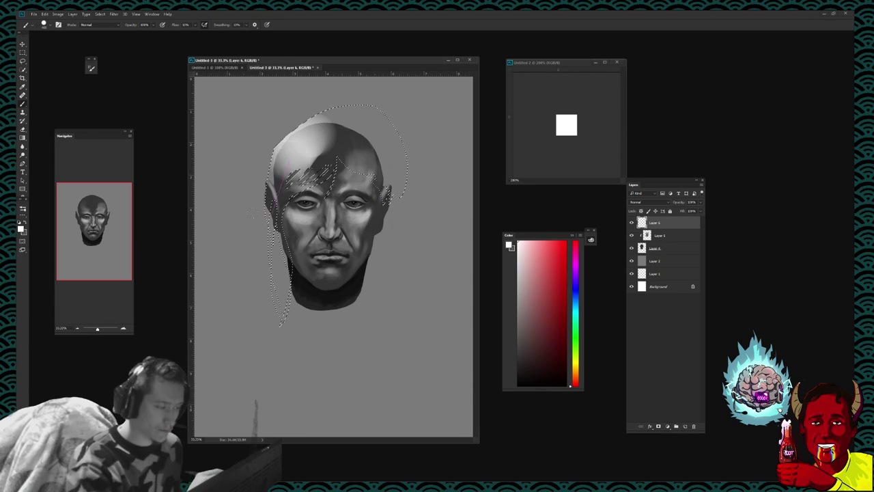
mouse_move(300, 133)
left_mouse_down()
mouse_move(272, 260)
mouse_move(282, 324)
left_mouse_up()
mouse_move(334, 130)
left_mouse_down()
mouse_move(301, 191)
mouse_move(348, 109)
mouse_move(392, 153)
left_mouse_up()
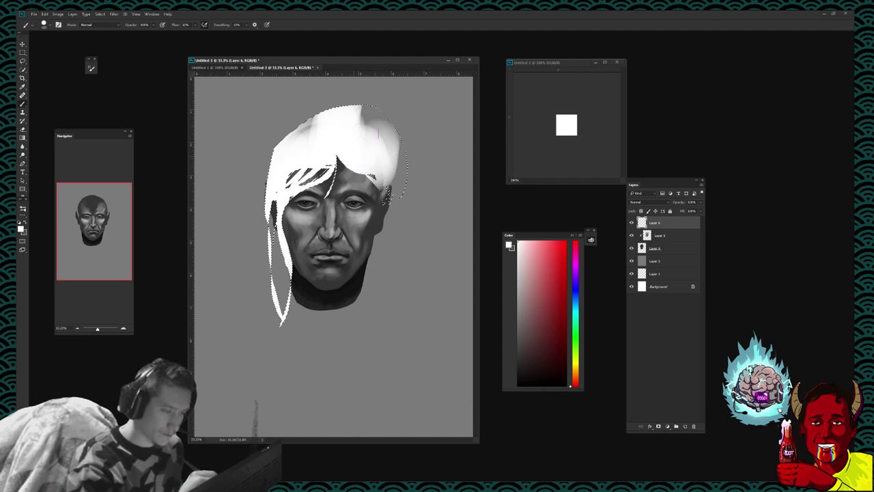
left_click_drag(369, 116, 403, 202)
left_click_drag(396, 123, 301, 130)
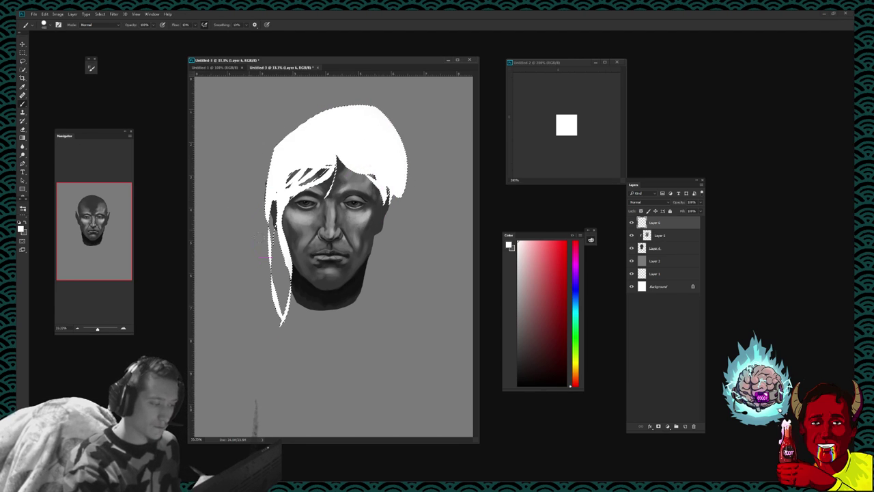
key("m")
key("ctrl+d")
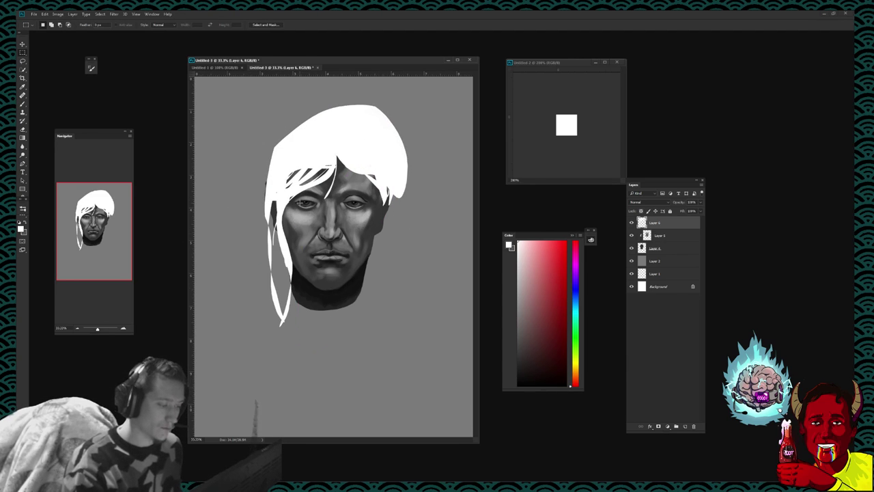
Step: Lasso and paint white hair falling beside the right side of the face
key("l")
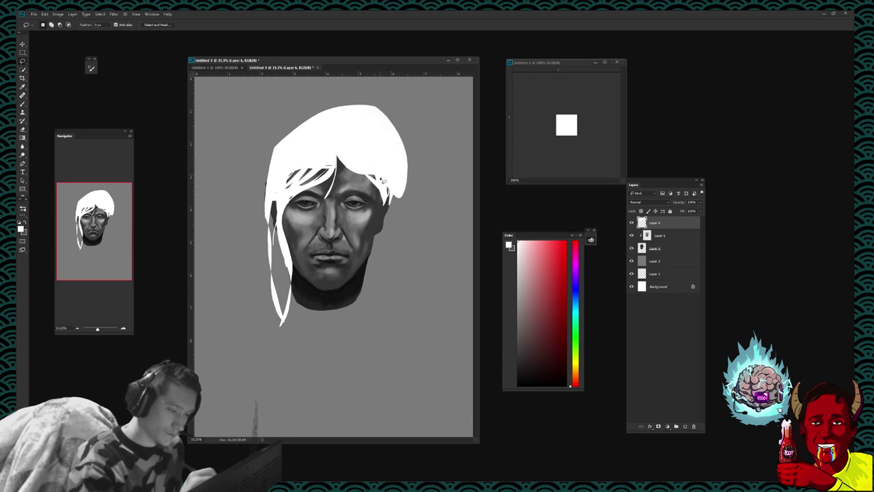
mouse_move(384, 162)
left_mouse_down()
mouse_move(384, 236)
mouse_move(373, 257)
left_mouse_up()
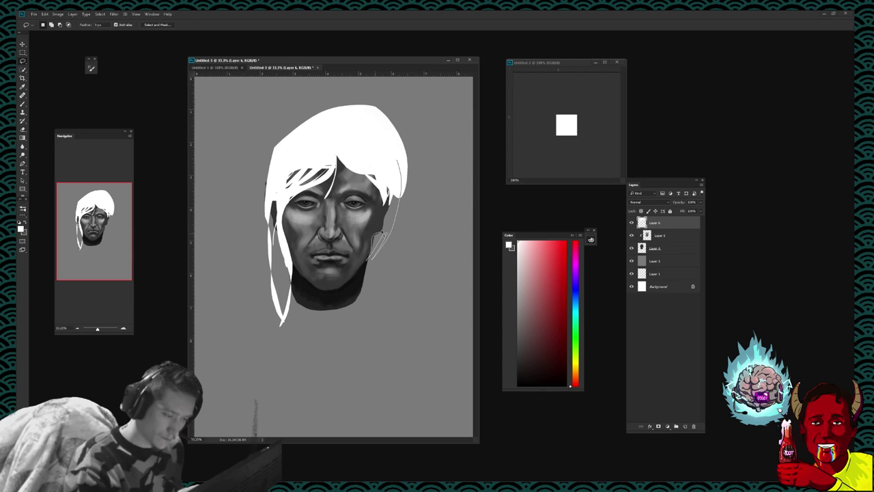
left_click_drag(374, 246, 393, 166)
key("b")
left_click_drag(392, 198, 375, 252)
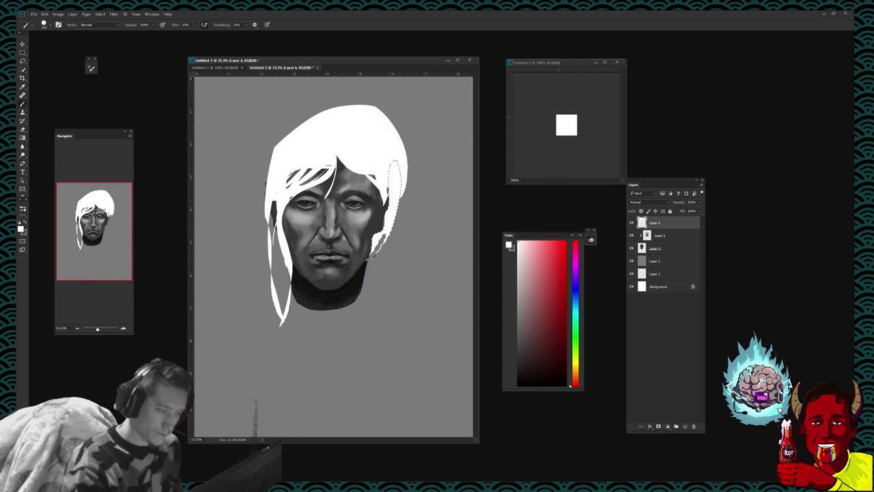
key("e")
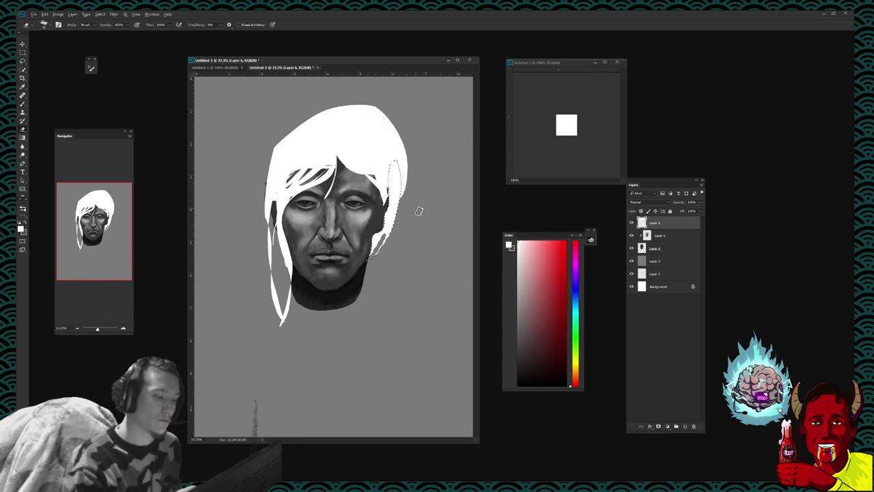
key("l")
key("ctrl+d")
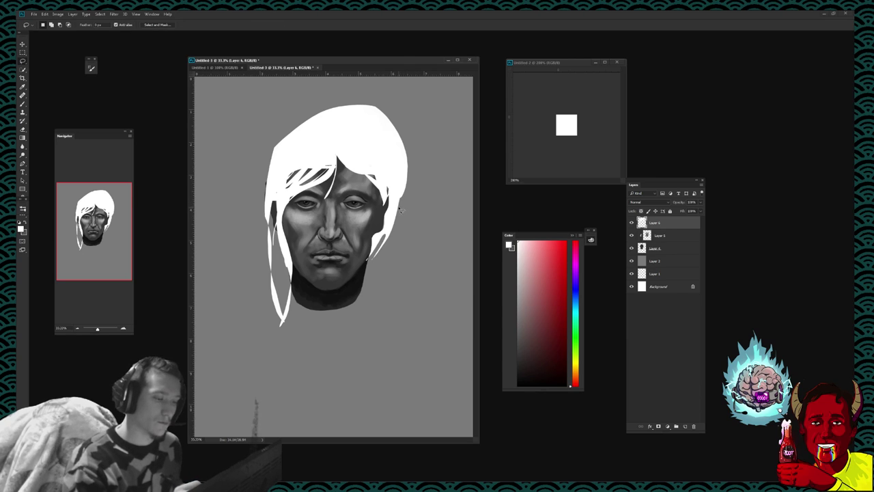
Step: Add extra white hair along the top-right and upper-left edges of the head
left_click_drag(402, 209, 403, 202)
key("b")
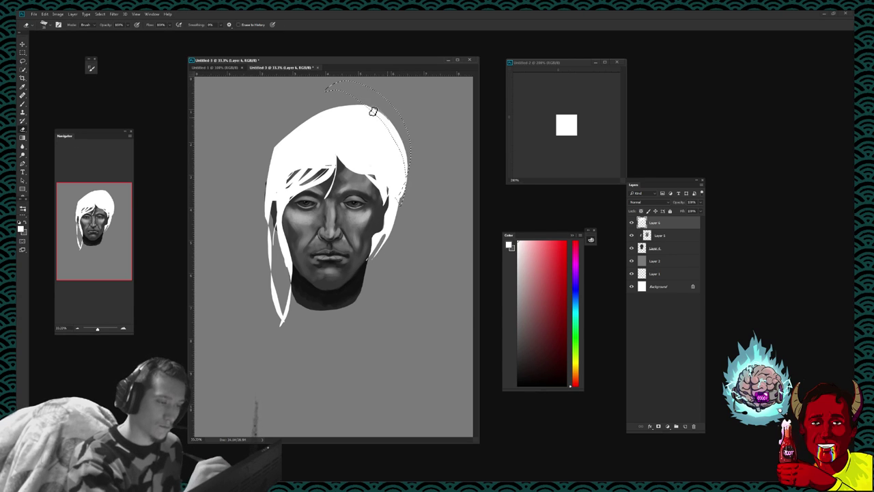
mouse_move(373, 112)
left_mouse_down()
mouse_move(393, 127)
mouse_move(406, 188)
left_mouse_up()
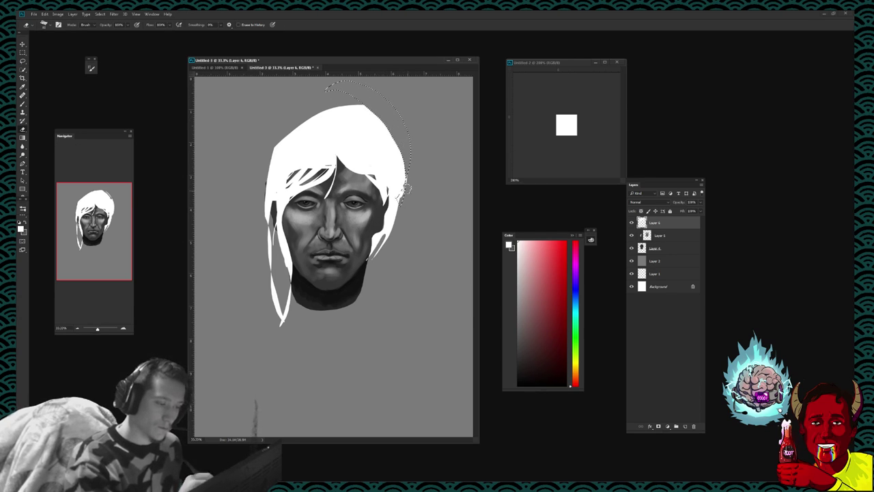
key("l")
key("ctrl+d")
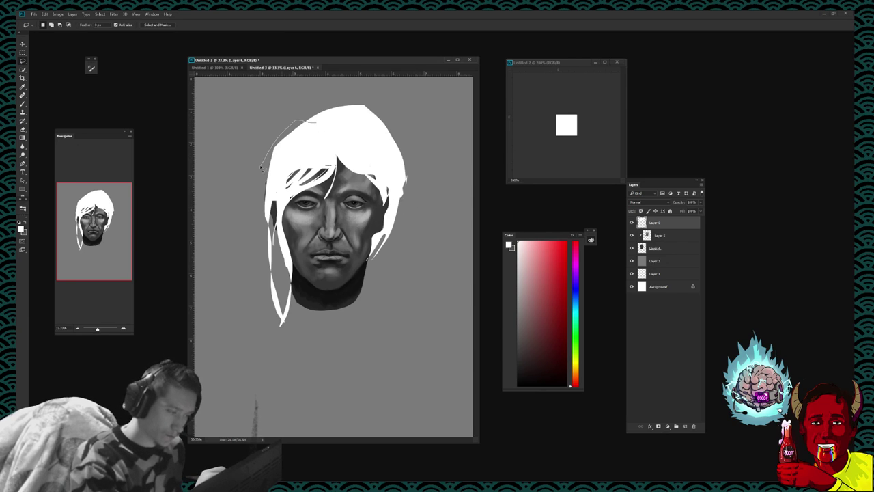
mouse_move(311, 127)
left_mouse_down()
mouse_move(274, 140)
mouse_move(272, 209)
mouse_move(263, 192)
left_mouse_up()
key("b")
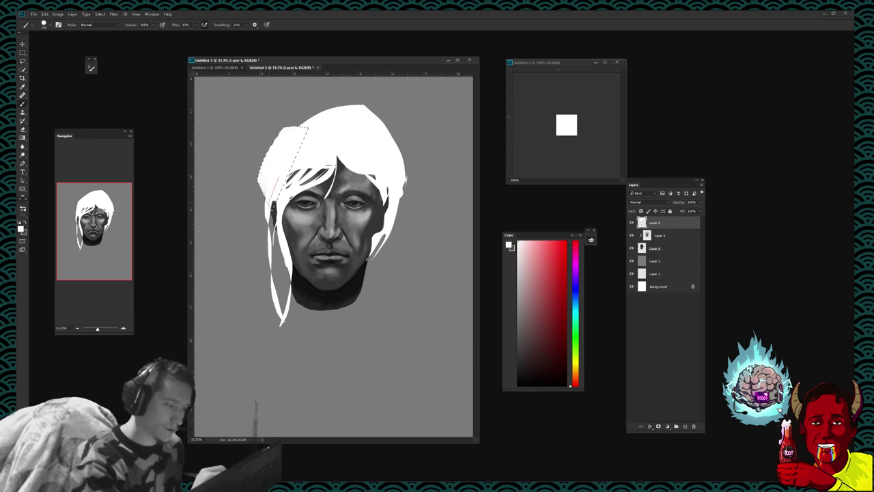
key("m")
key("ctrl+d")
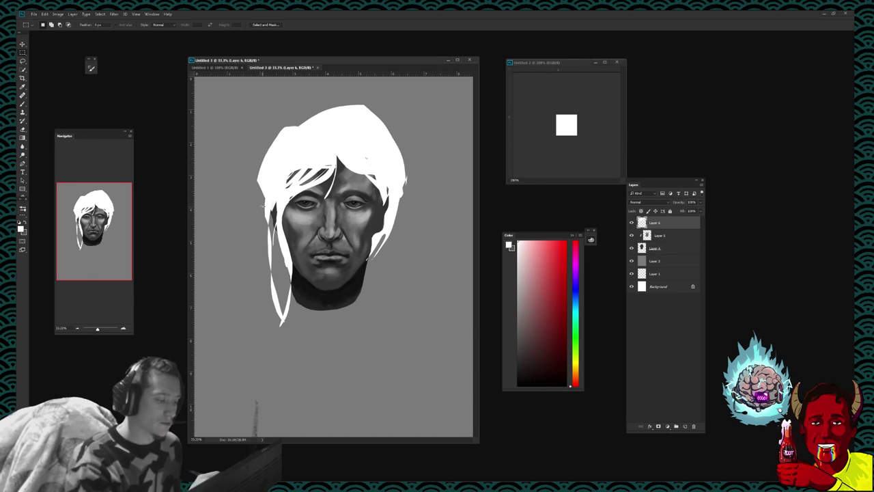
key("l")
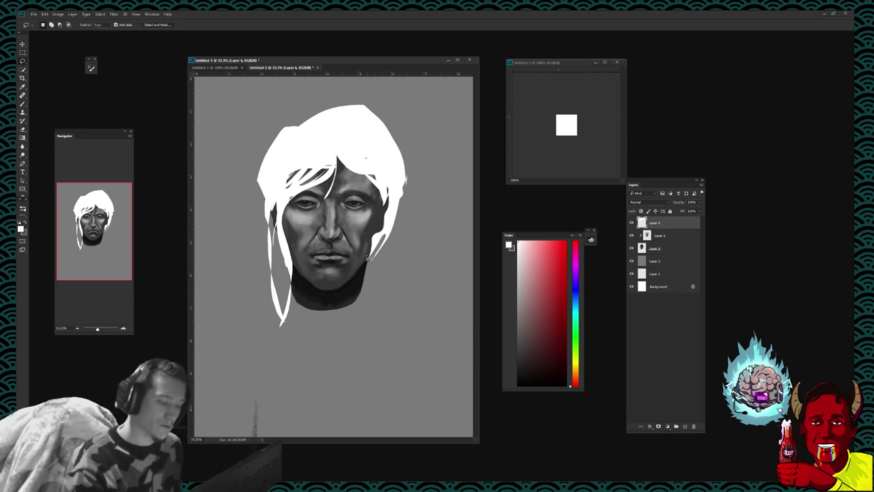
key("b")
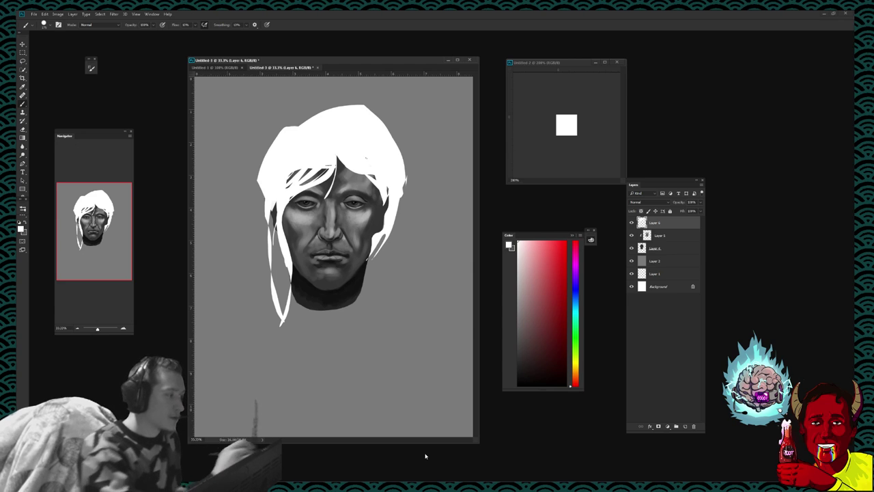
Step: Close the blank white-square Untitled-1 document
left_click(34, 14)
left_click(230, 67)
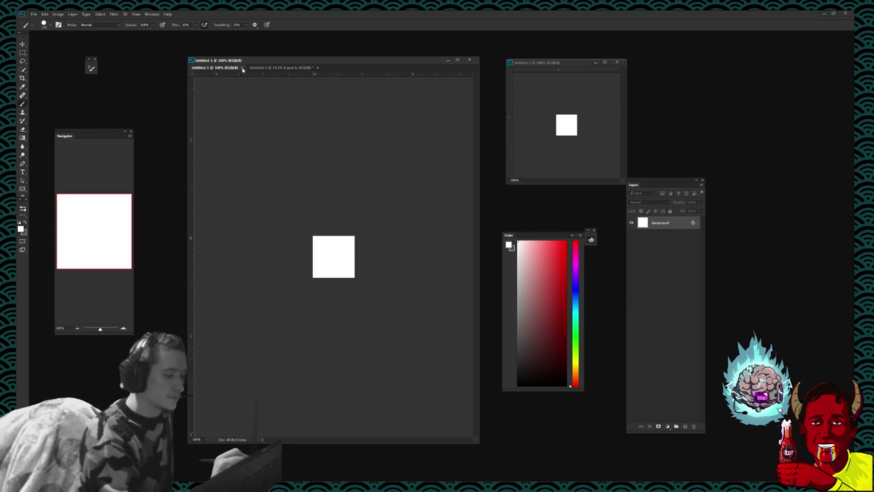
left_click(242, 68)
Step: Save the portrait as 'face study' in PSD format, accepting the compatibility options
left_click(34, 14)
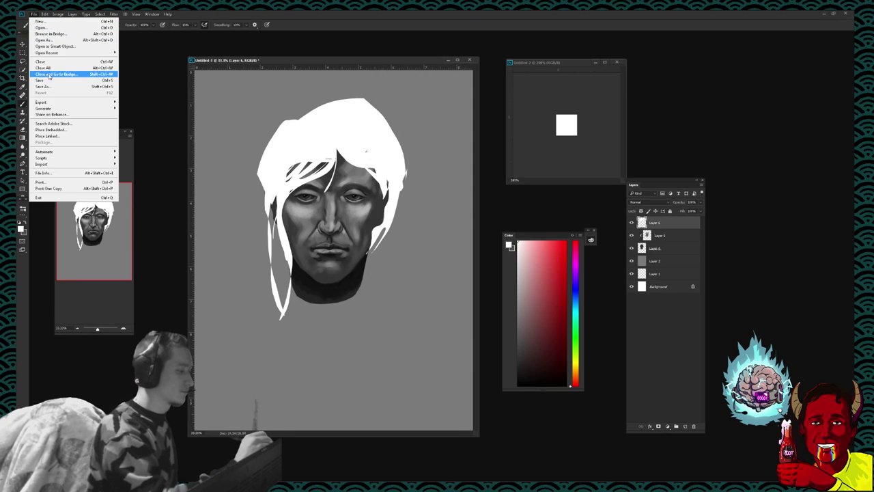
left_click(55, 87)
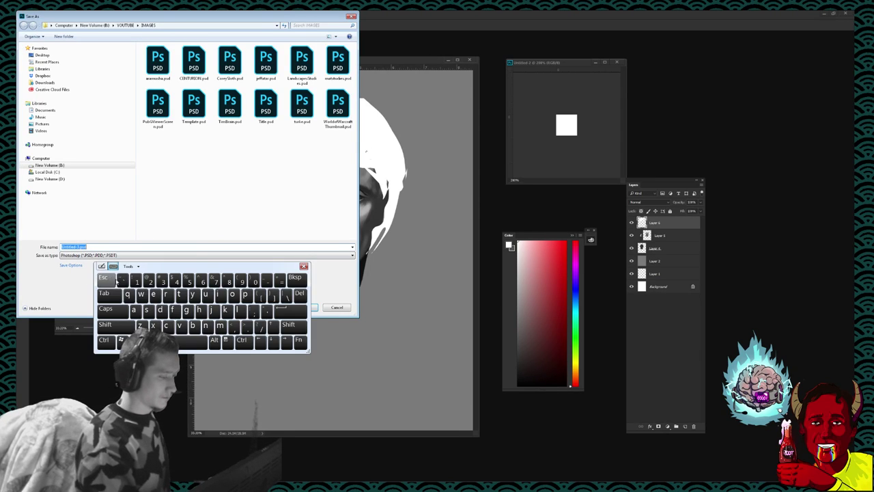
type("face ")
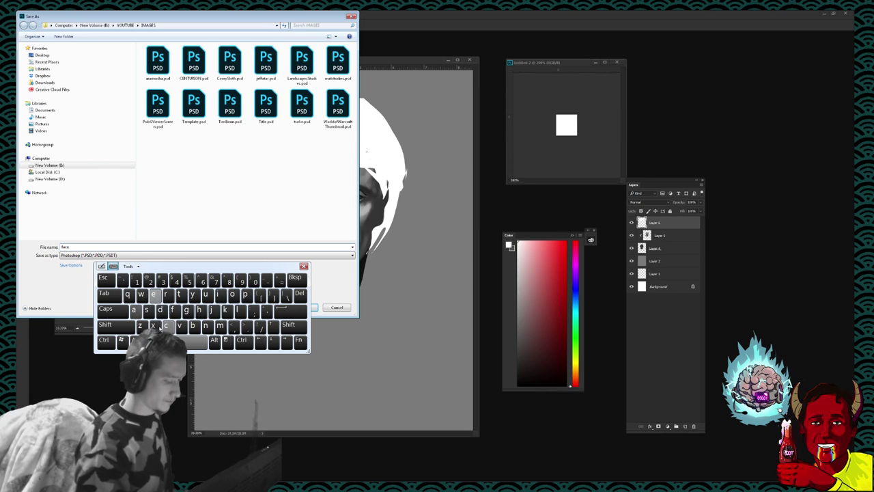
type("study")
key("Return")
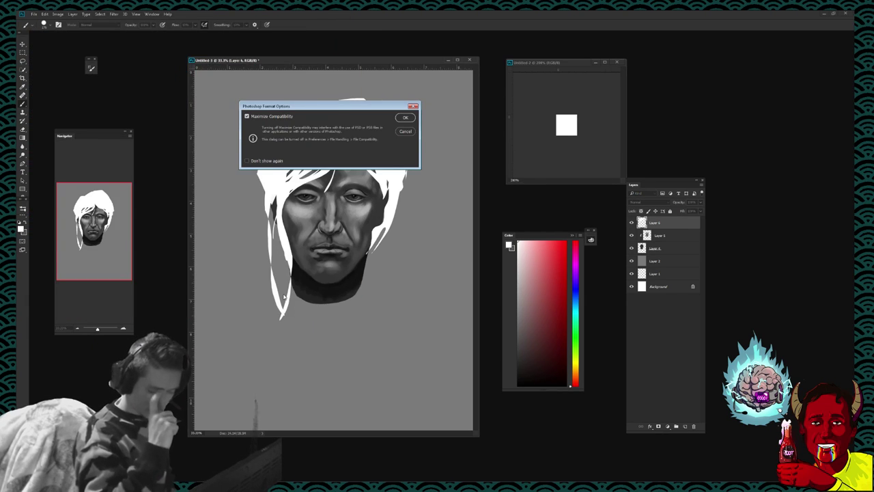
left_click(405, 116)
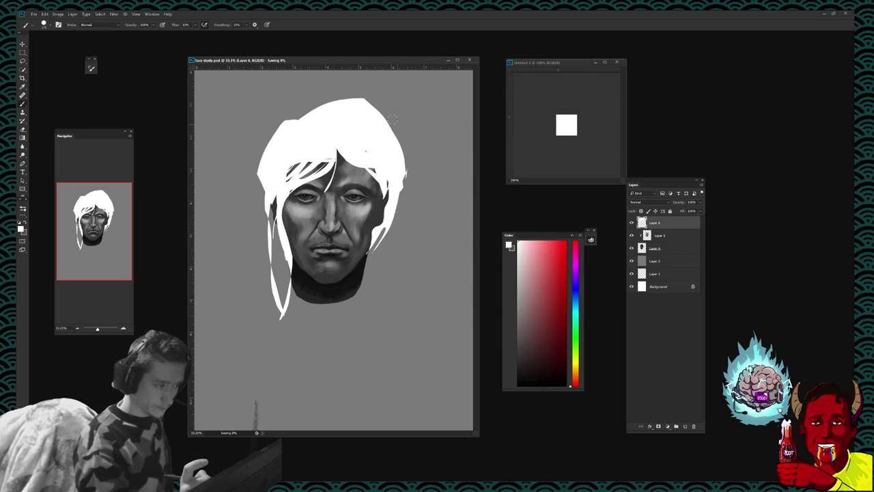
Step: Close the face study and remaining blank documents, then exit Photoshop
left_click(473, 62)
left_click(617, 62)
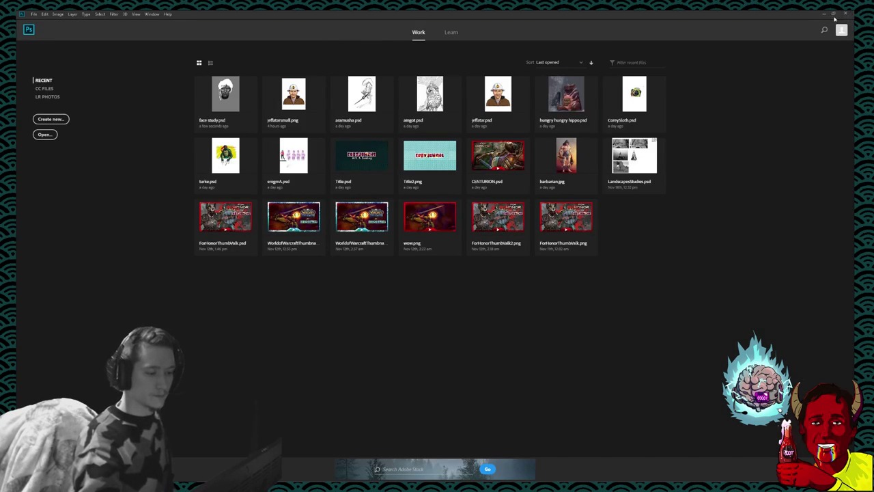
left_click(845, 14)
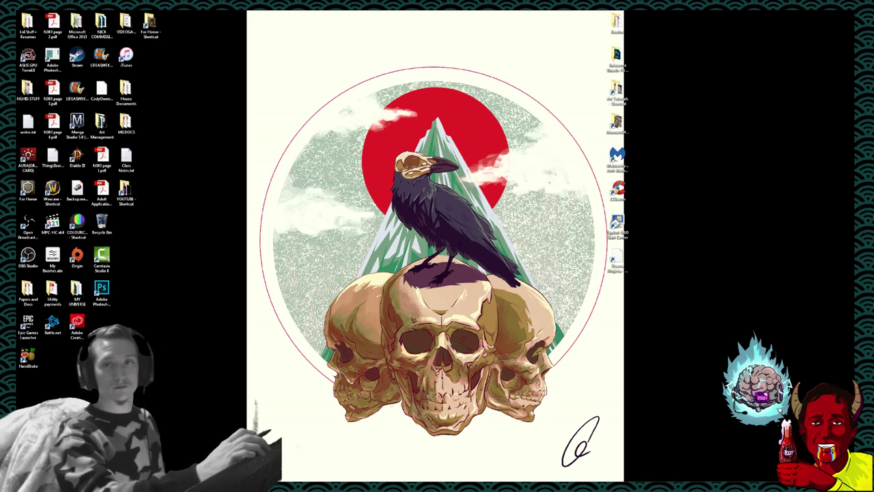